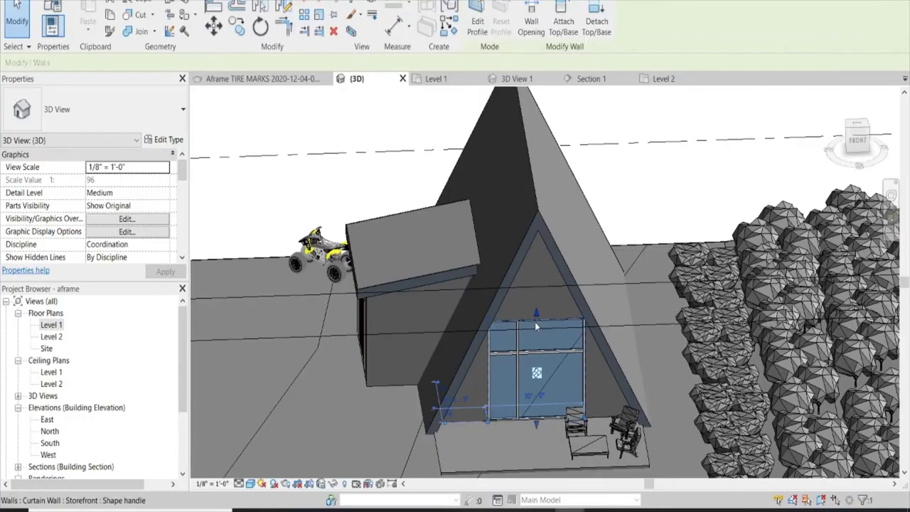
# Hide all instances of the curtain wall and the glass door in the 3D view
pyautogui.rightClick(536, 325)
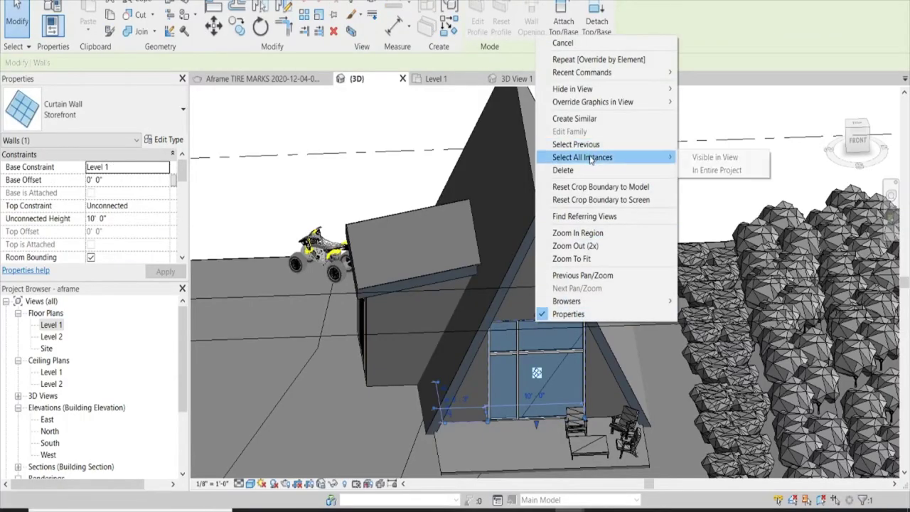
pyautogui.click(699, 157)
pyautogui.rightClick(632, 195)
pyautogui.moveTo(669, 275)
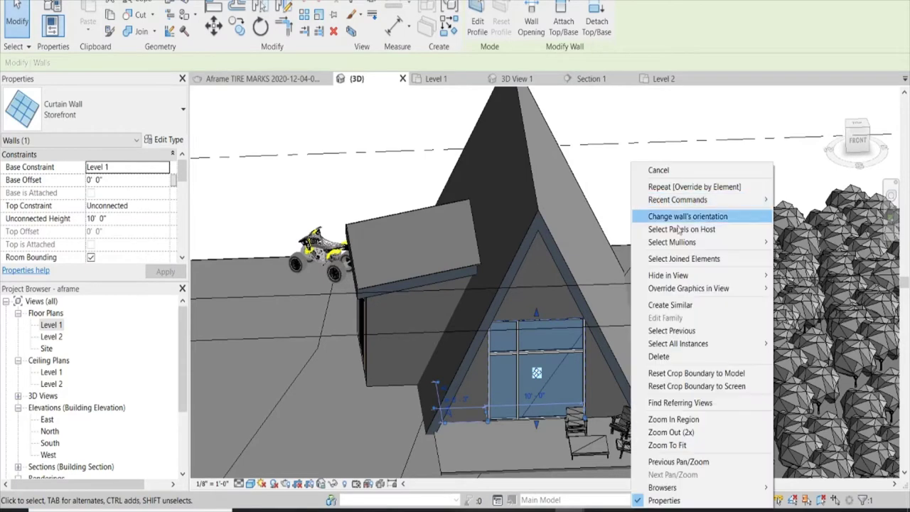
pyautogui.click(791, 275)
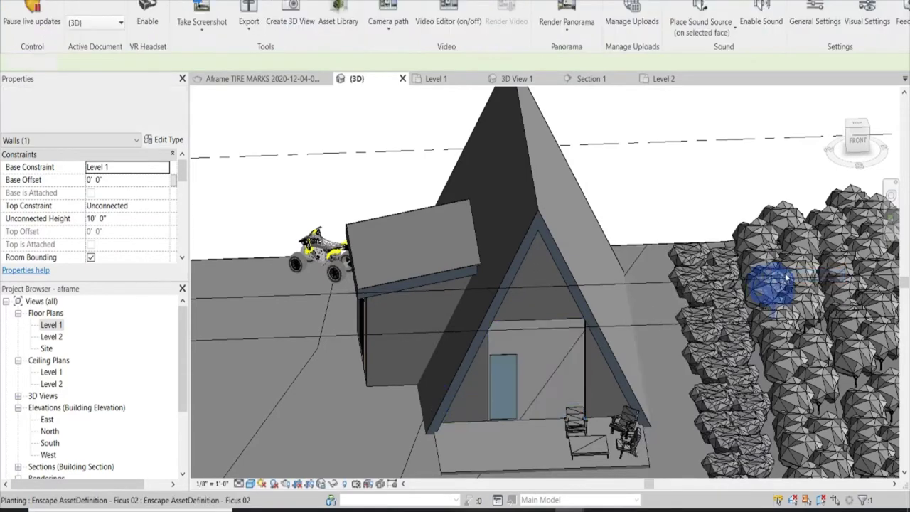
pyautogui.click(495, 356)
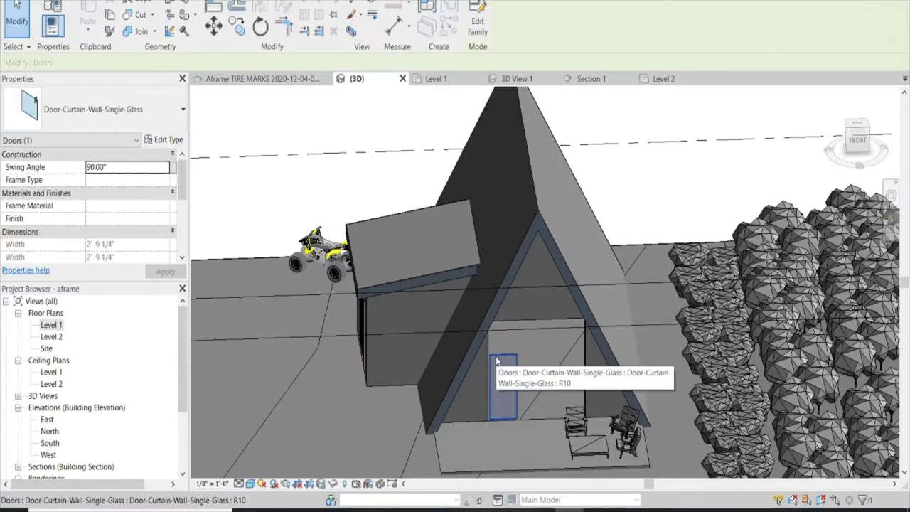
pyautogui.rightClick(495, 356)
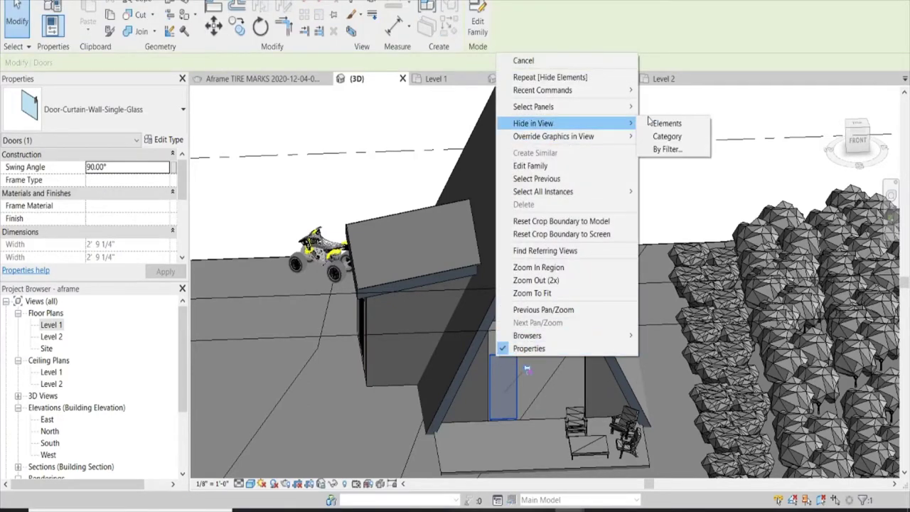
pyautogui.click(664, 122)
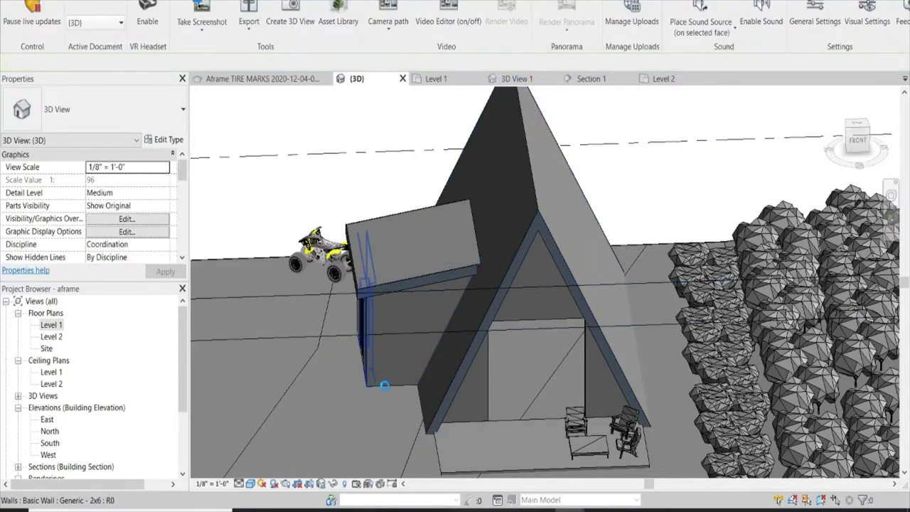
# Hide all eight walls of the gable wall's type in the view
pyautogui.click(489, 372)
pyautogui.rightClick(489, 372)
pyautogui.moveTo(536, 207)
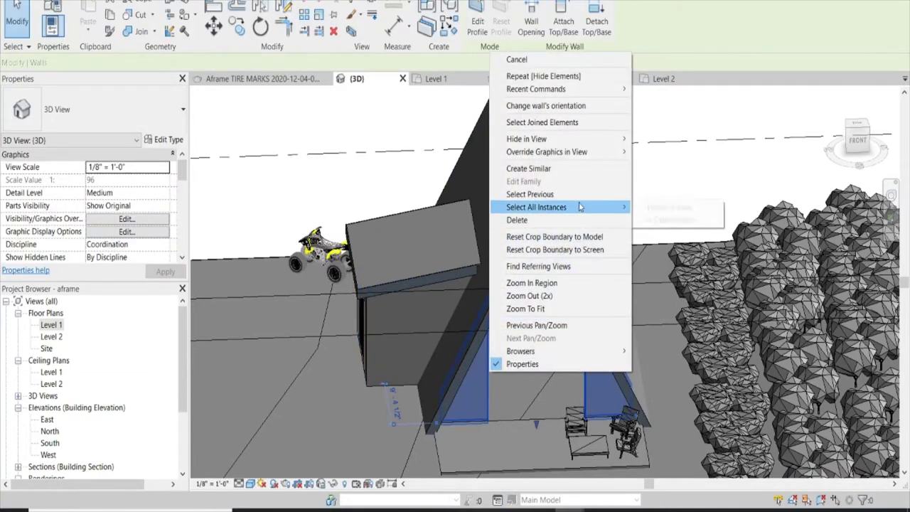
pyautogui.click(670, 208)
pyautogui.rightClick(662, 175)
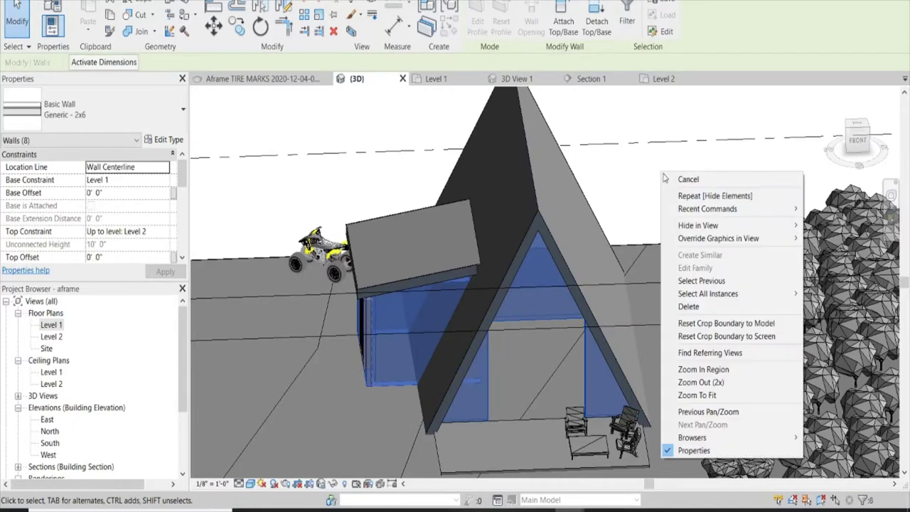
pyautogui.moveTo(698, 225)
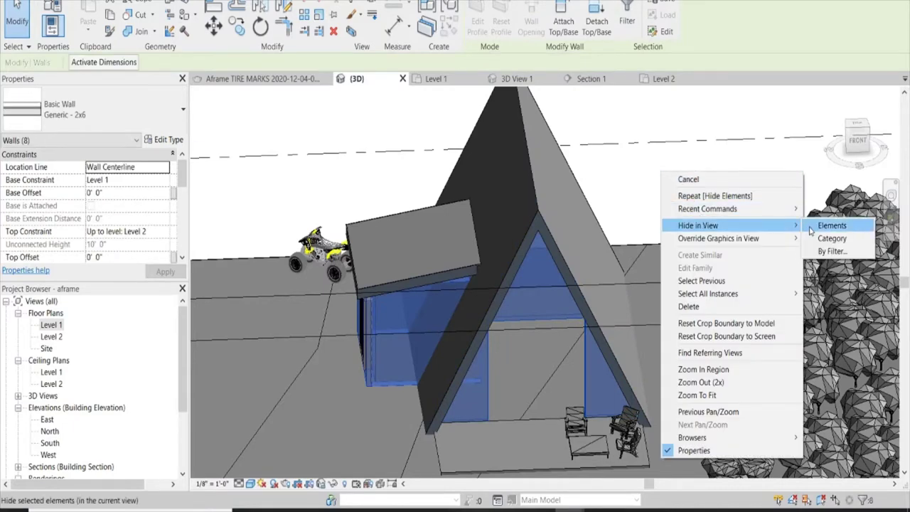
pyautogui.click(809, 231)
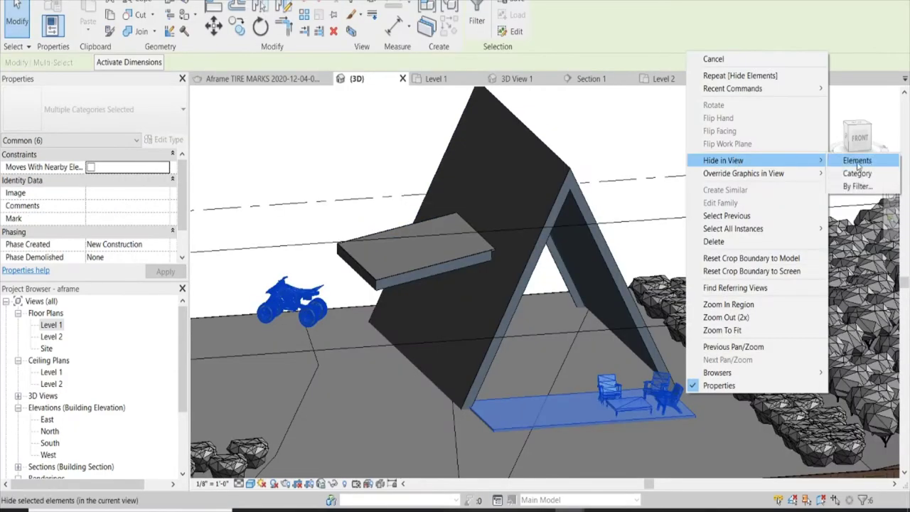
# Hide the ATV, deck slab and chairs, then hide the whole fascia category
pyautogui.click(802, 173)
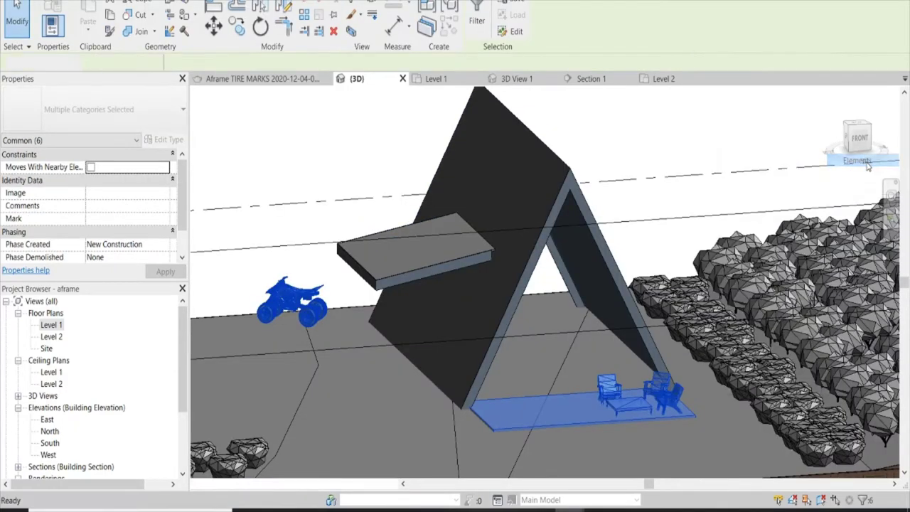
pyautogui.scroll(-2, 416, 320)
pyautogui.keyDown('shift'); pyautogui.moveTo(416, 321); pyautogui.dragTo(441, 313, button='middle'); pyautogui.keyUp('shift')
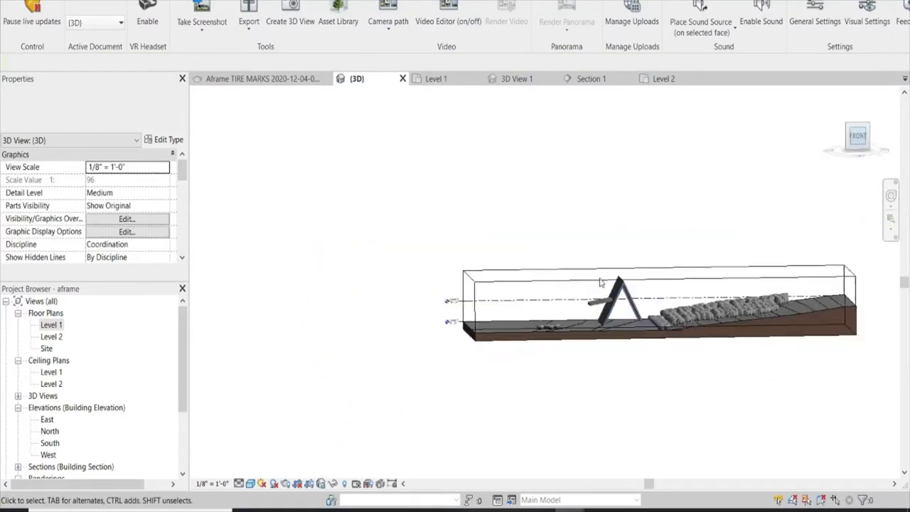
pyautogui.scroll(3, 512, 300)
pyautogui.scroll(3, 519, 295)
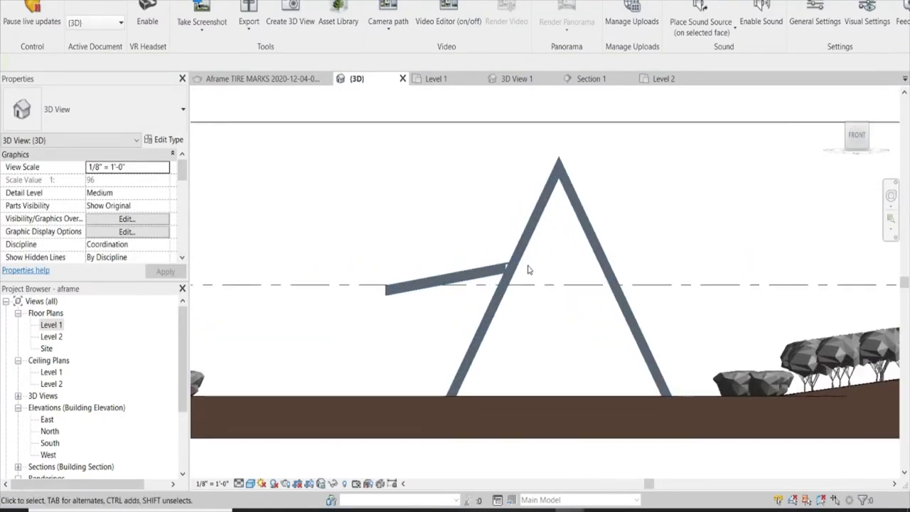
pyautogui.scroll(3, 568, 277)
pyautogui.scroll(1, 580, 272)
pyautogui.scroll(-2, 580, 271)
pyautogui.scroll(-3, 579, 270)
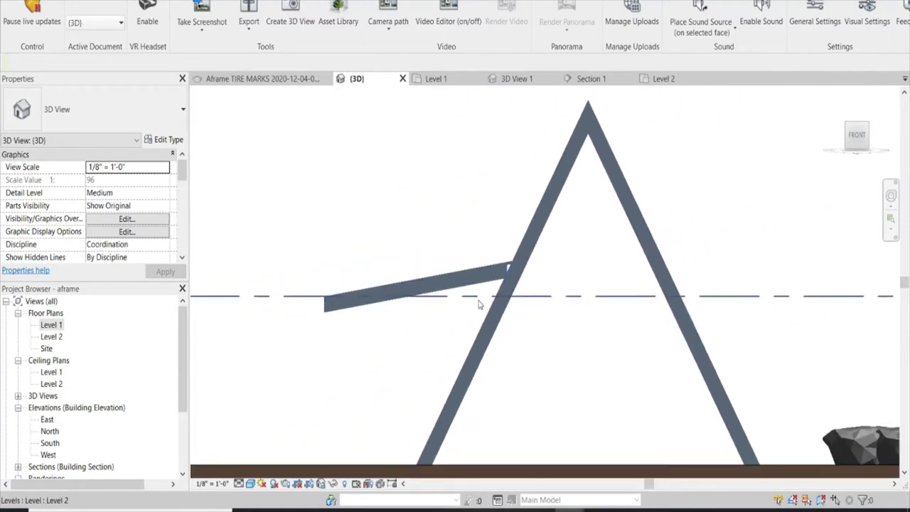
pyautogui.click(472, 287)
pyautogui.rightClick(471, 288)
pyautogui.moveTo(508, 50)
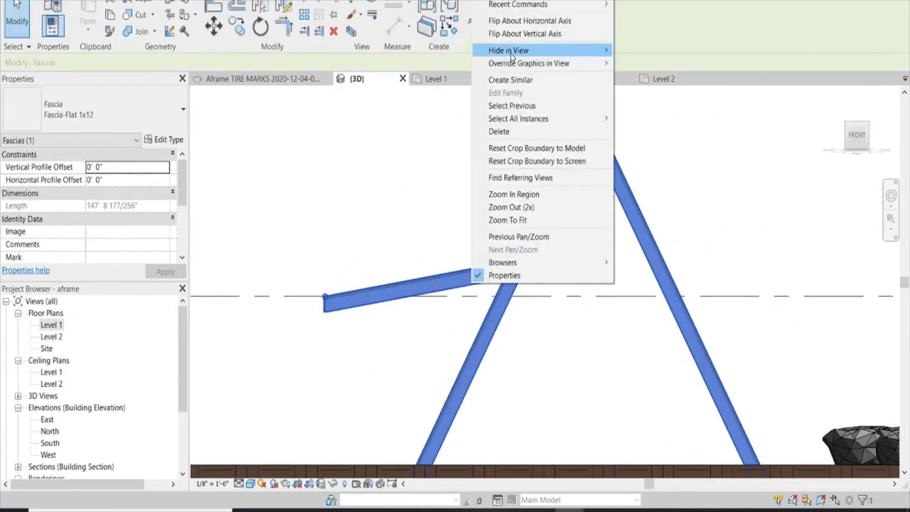
pyautogui.click(666, 66)
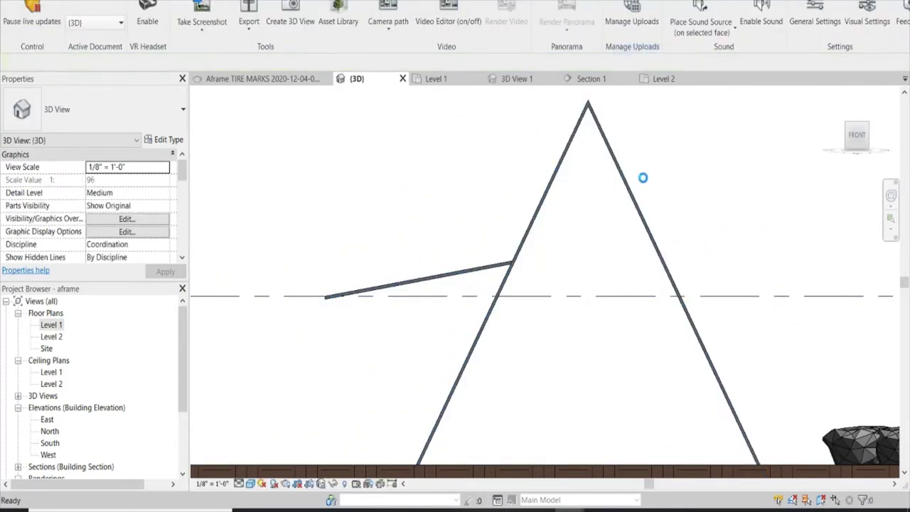
# Switch to a flat front view of the A-frame shell
pyautogui.moveTo(543, 239)
pyautogui.keyDown('shift'); pyautogui.mouseDown(button='middle')
pyautogui.moveTo(589, 172)
pyautogui.moveTo(667, 254)
pyautogui.moveTo(616, 209)
pyautogui.moveTo(629, 216)
pyautogui.moveTo(636, 187)
pyautogui.moveTo(622, 221)
pyautogui.mouseUp(button='middle'); pyautogui.keyUp('shift')
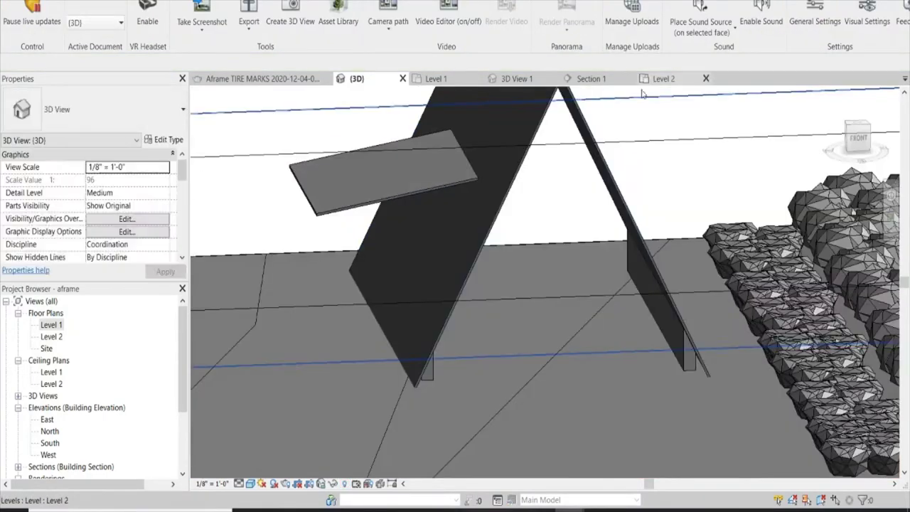
pyautogui.click(862, 138)
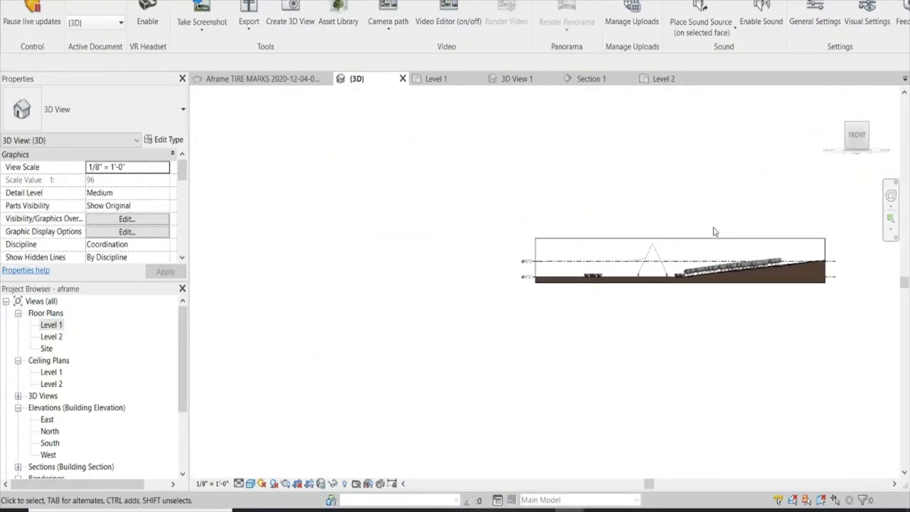
pyautogui.scroll(5, 548, 270)
pyautogui.scroll(2, 459, 325)
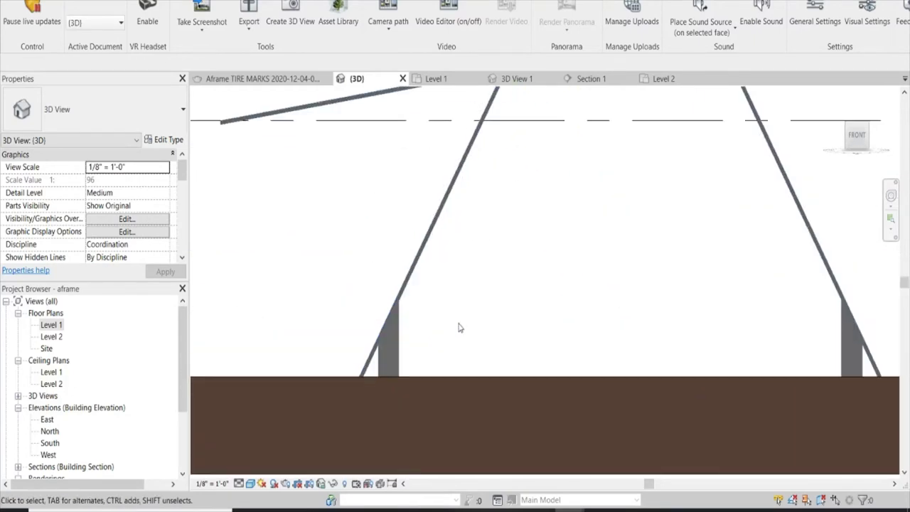
pyautogui.scroll(2, 437, 309)
pyautogui.scroll(-3, 437, 309)
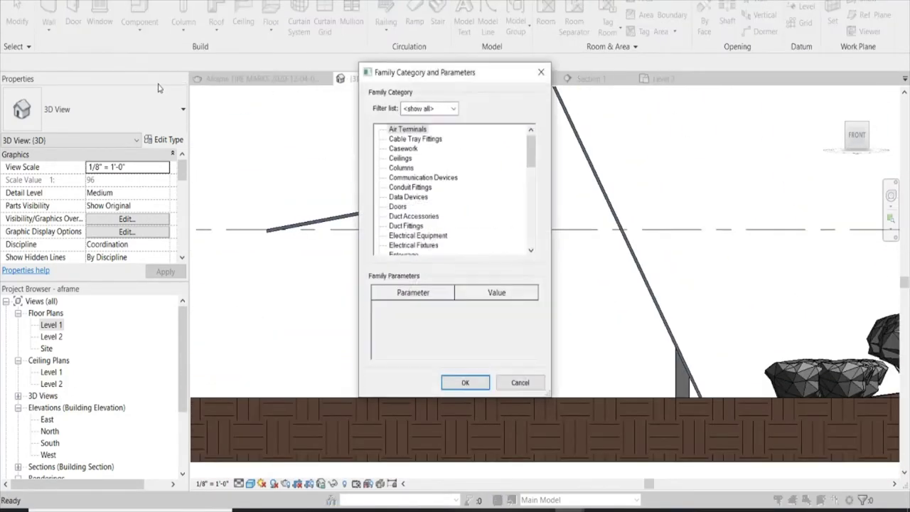
# Choose the Generic Models category and name the in-place family 'Truss Aframe'
pyautogui.scroll(-1, 471, 215)
pyautogui.scroll(-2, 468, 216)
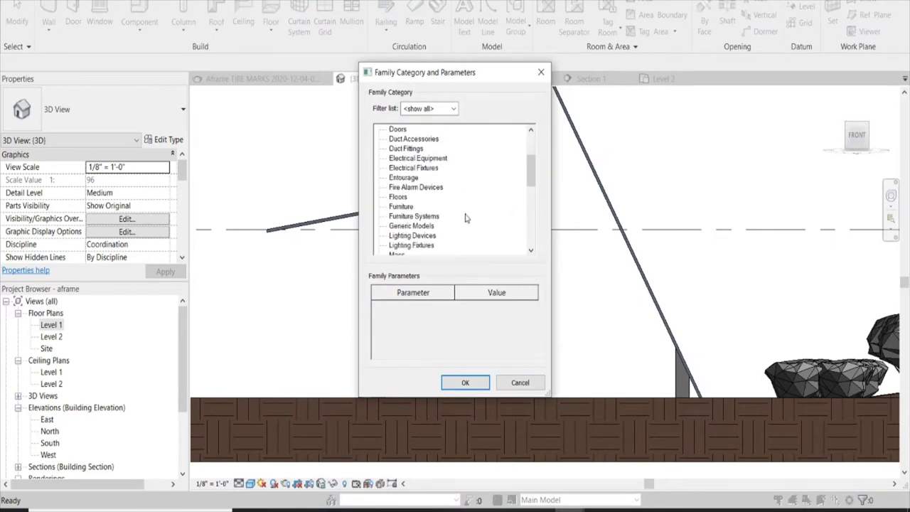
pyautogui.click(479, 386)
pyautogui.write('Truss Aframe')
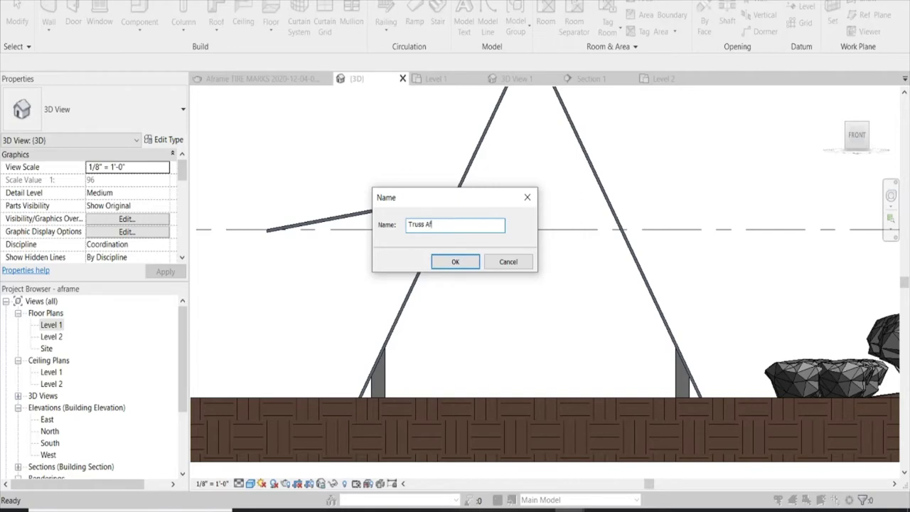
pyautogui.click(456, 263)
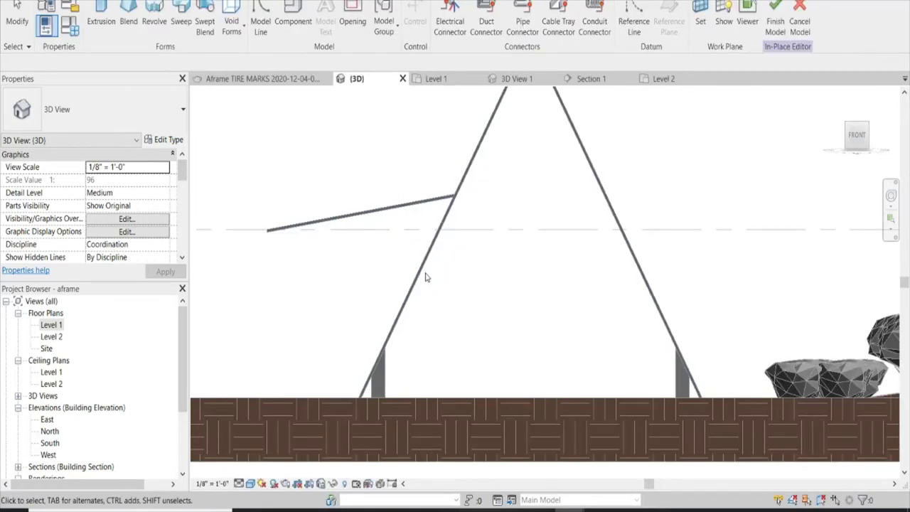
# Start an extrusion with 0' 1 1/4" depth and choose to pick a new work plane
pyautogui.click(101, 20)
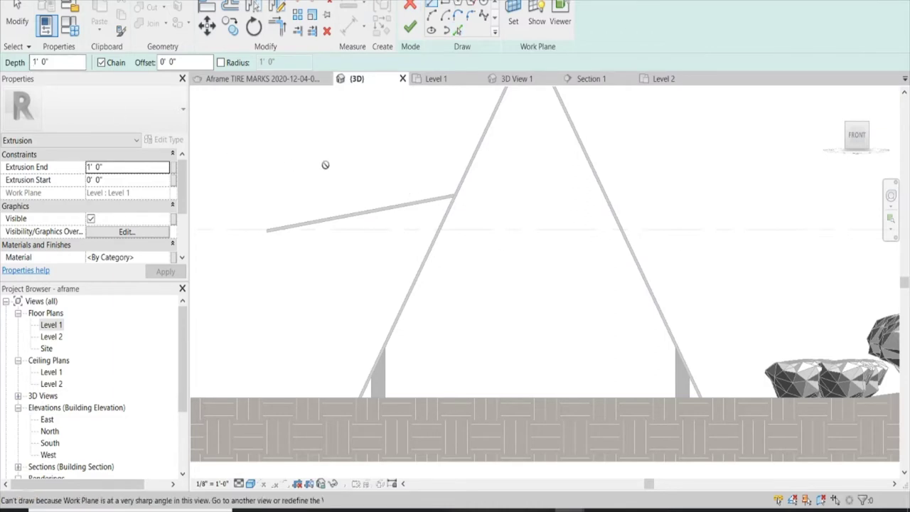
pyautogui.doubleClick(35, 62)
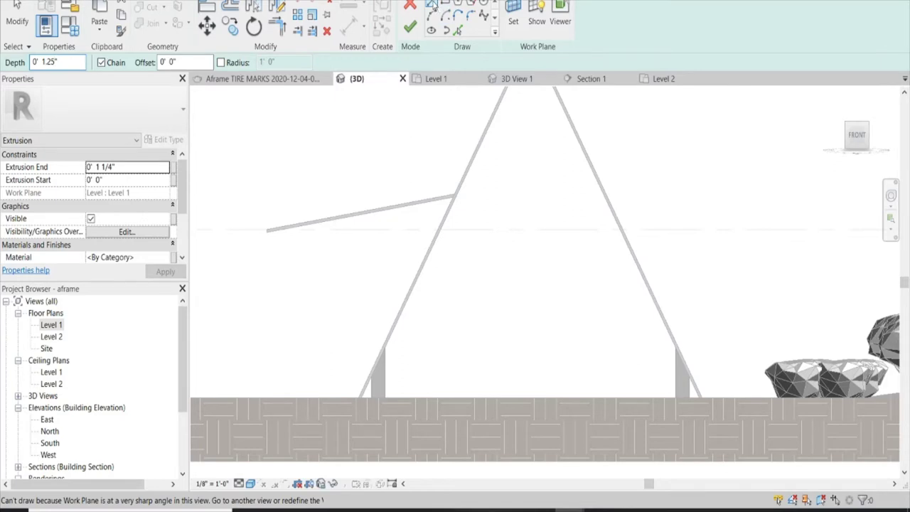
pyautogui.click(513, 14)
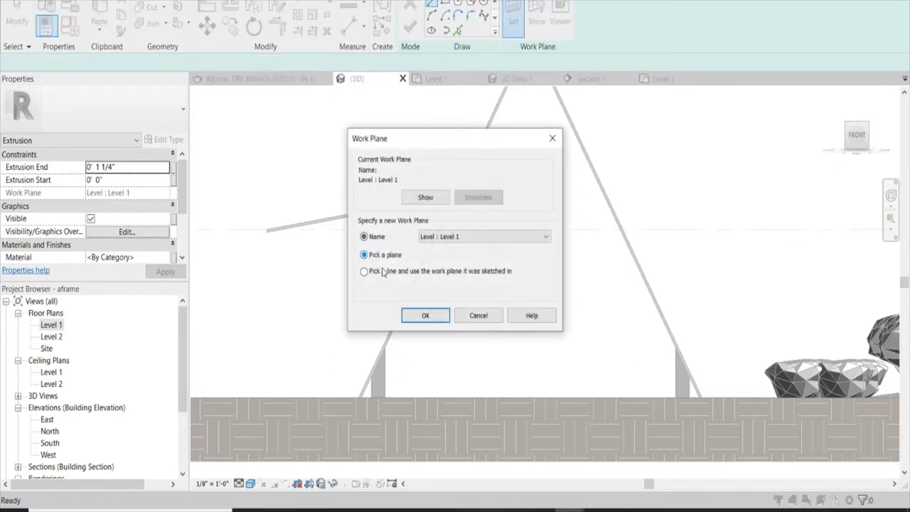
pyautogui.click(434, 318)
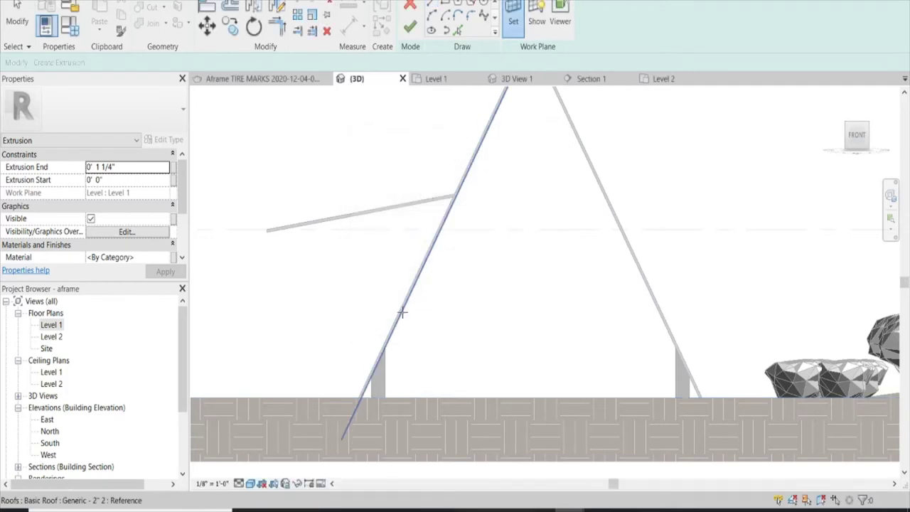
# Set the sketch work plane to the roof face
pyautogui.click(402, 313)
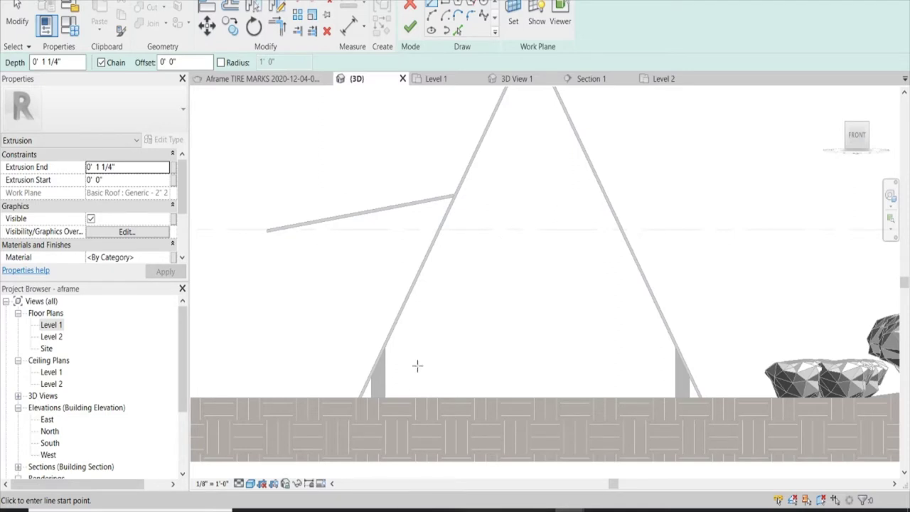
pyautogui.scroll(-3, 426, 271)
pyautogui.scroll(4, 494, 197)
pyautogui.scroll(2, 509, 195)
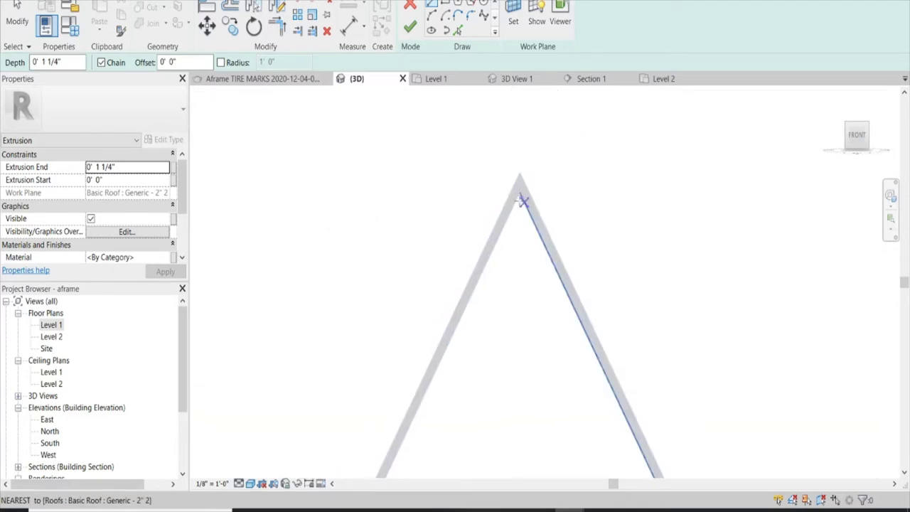
# Draw a sketch line from the roof apex down to the left leg's base
pyautogui.click(515, 181)
pyautogui.scroll(-2, 533, 159)
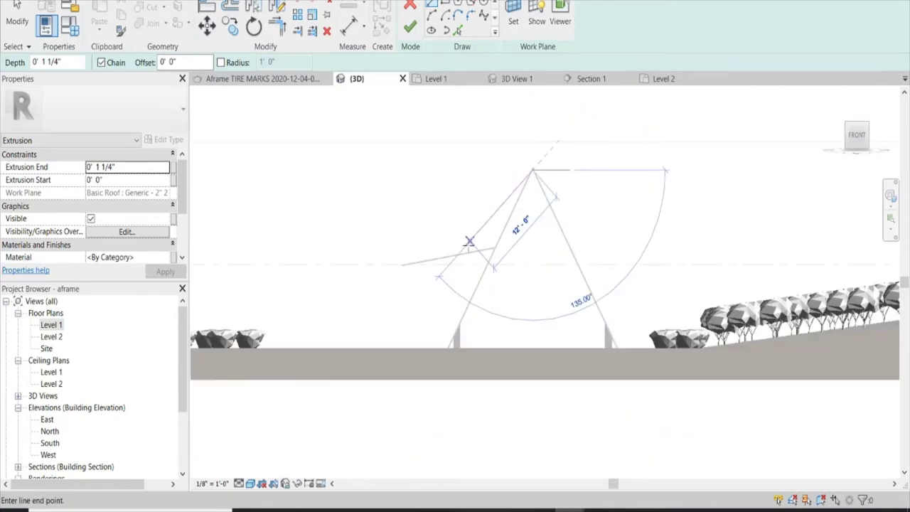
pyautogui.scroll(2, 497, 315)
pyautogui.scroll(1, 437, 386)
pyautogui.scroll(1, 438, 394)
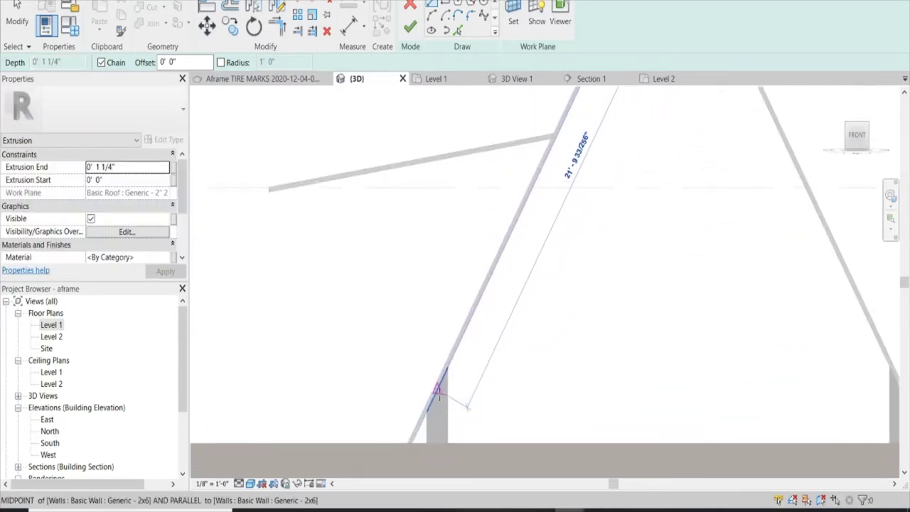
pyautogui.scroll(1, 437, 393)
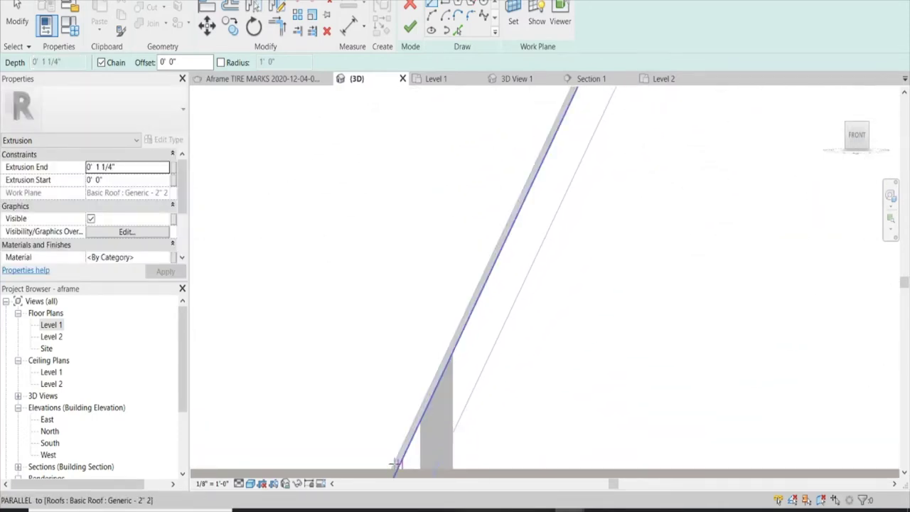
pyautogui.click(396, 466)
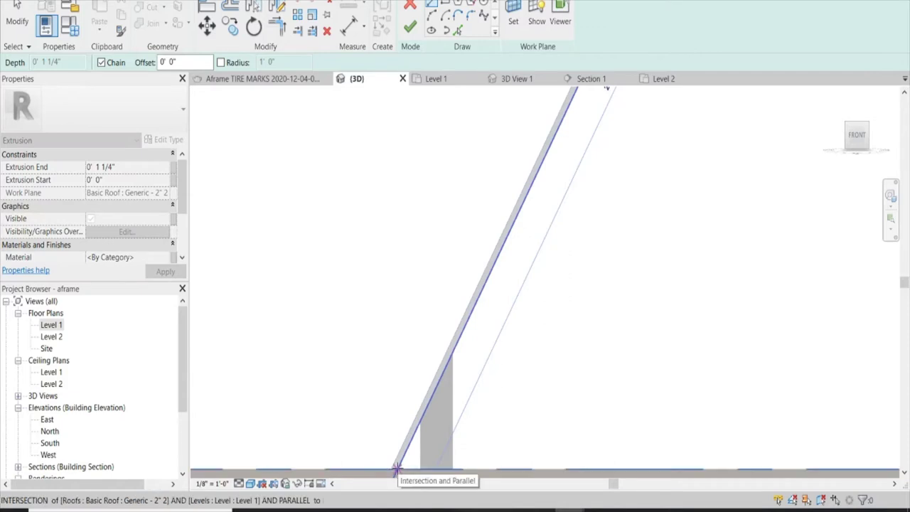
pyautogui.click(396, 469)
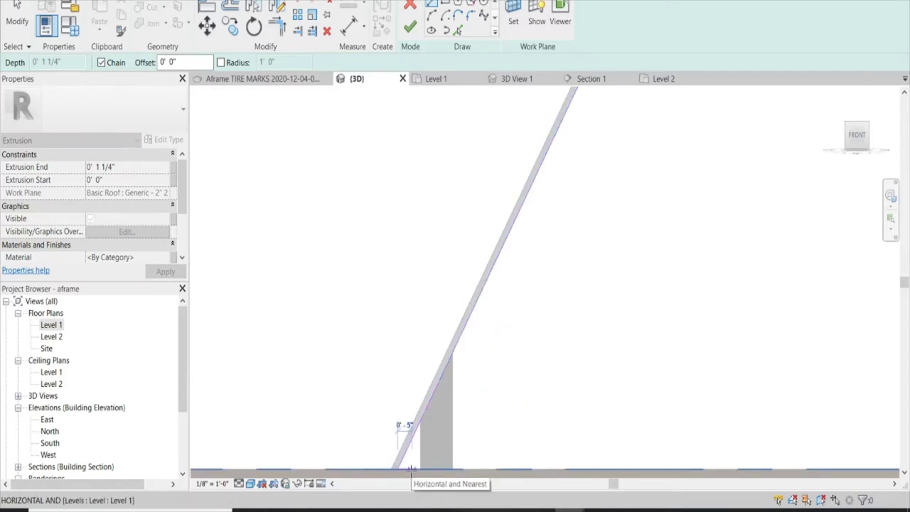
pyautogui.scroll(-2, 370, 448)
pyautogui.scroll(2, 373, 432)
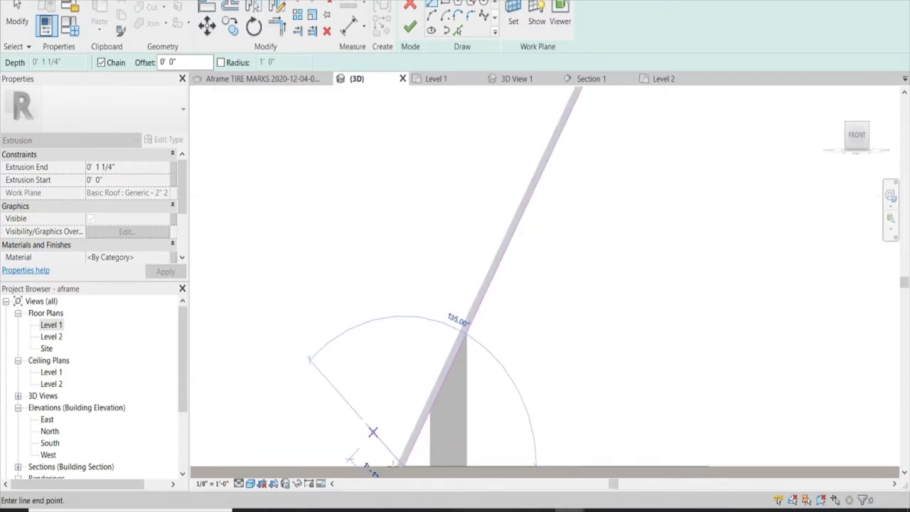
pyautogui.scroll(-1, 363, 398)
pyautogui.press('Escape')
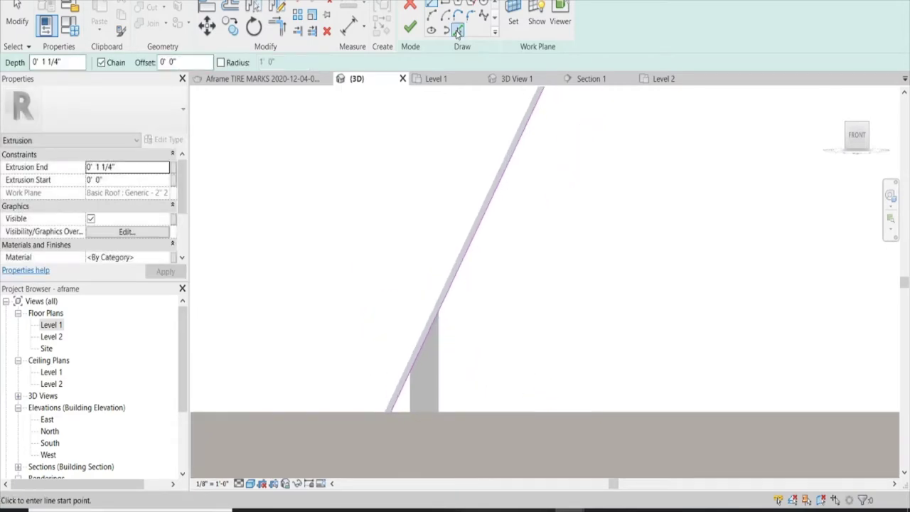
# Create a line offset 0' 11 1/2" inside the left roof edge
pyautogui.click(458, 31)
pyautogui.write('11.5')
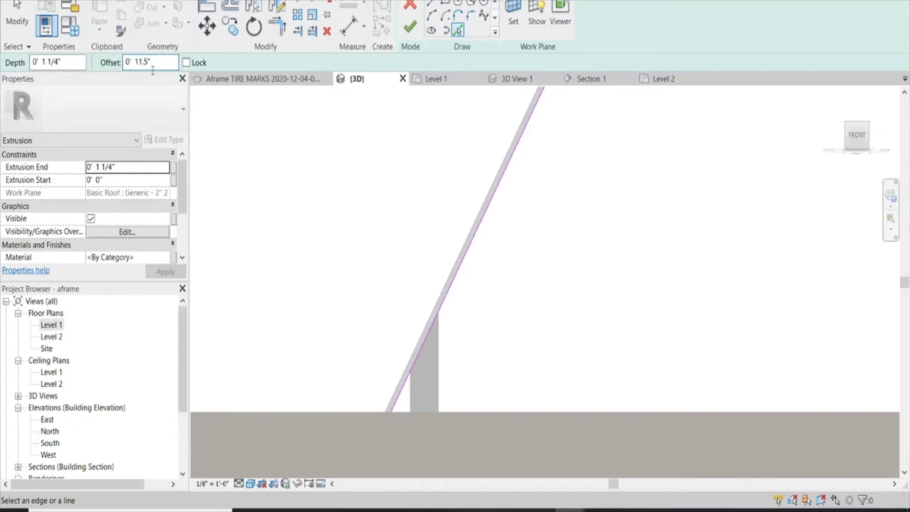
pyautogui.press('Return')
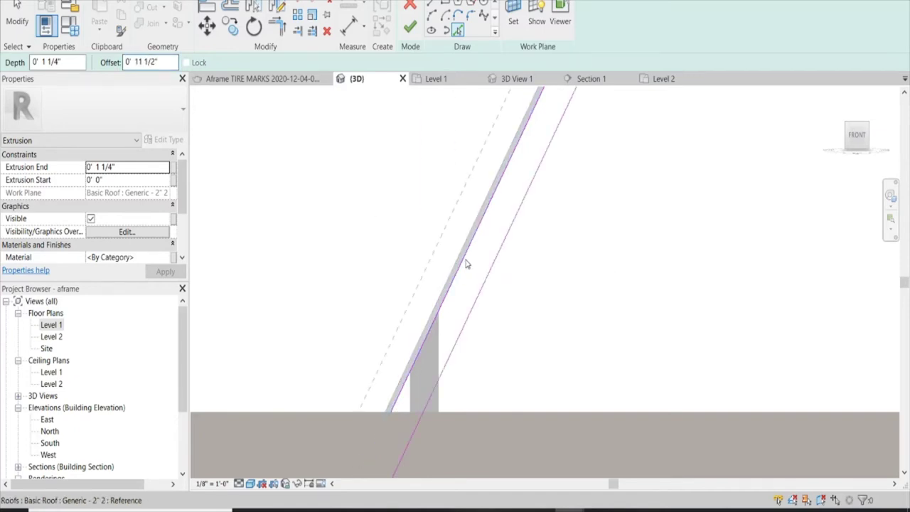
pyautogui.click(460, 267)
pyautogui.scroll(-3, 460, 267)
pyautogui.press('Escape')
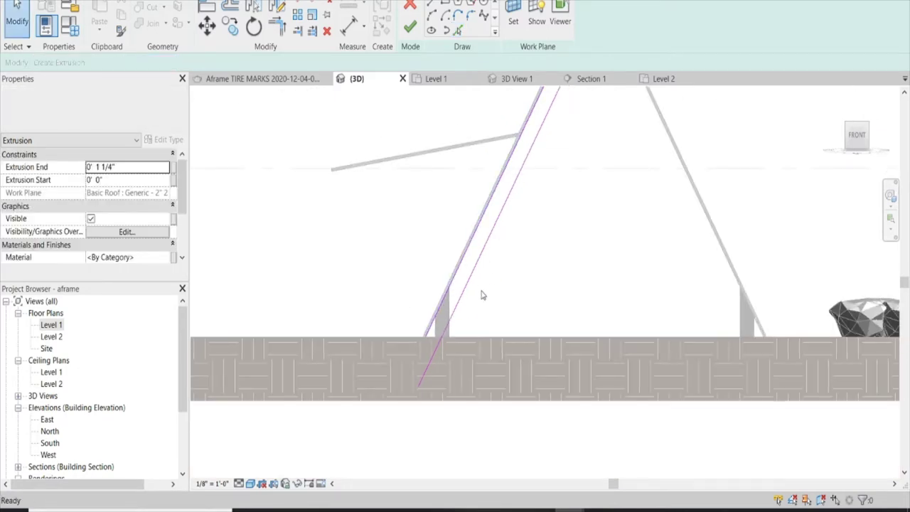
pyautogui.scroll(2, 541, 135)
pyautogui.scroll(1, 561, 199)
pyautogui.scroll(-3, 553, 230)
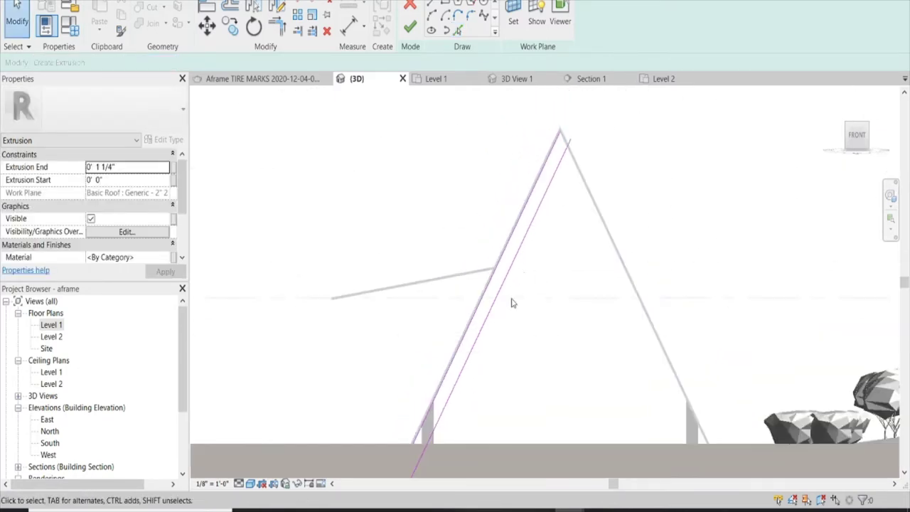
pyautogui.scroll(3, 497, 320)
pyautogui.scroll(-1, 500, 379)
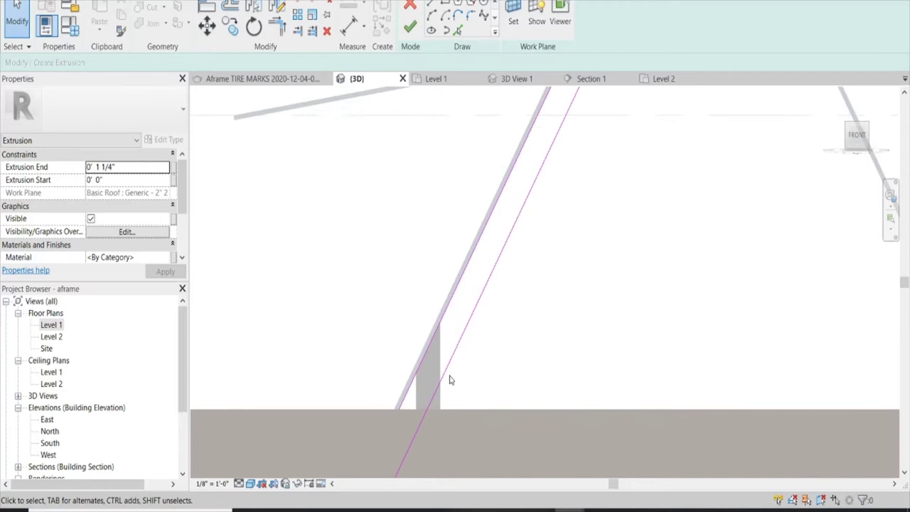
# Adjust the offset line's ends, extending it toward the apex and below Level 1
pyautogui.click(419, 402)
pyautogui.moveTo(401, 436); pyautogui.dragTo(403, 434)
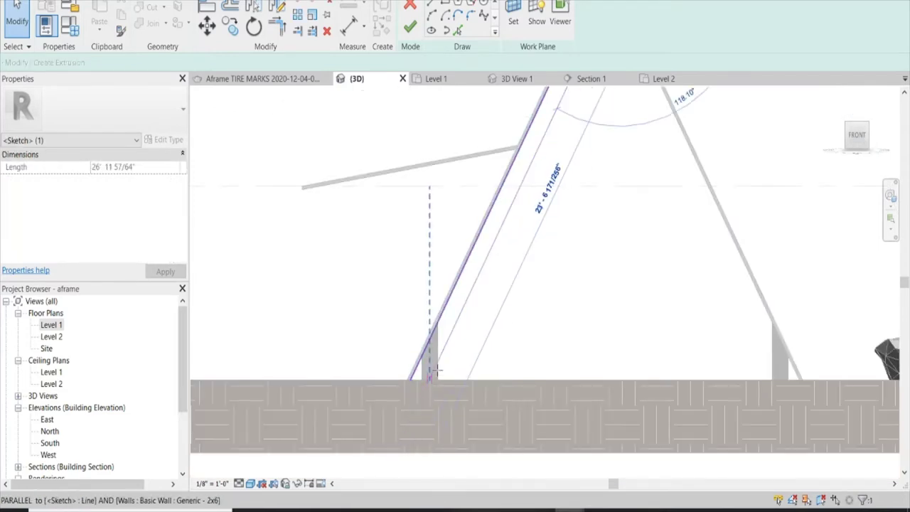
pyautogui.moveTo(435, 370); pyautogui.dragTo(454, 343)
pyautogui.scroll(1, 501, 334)
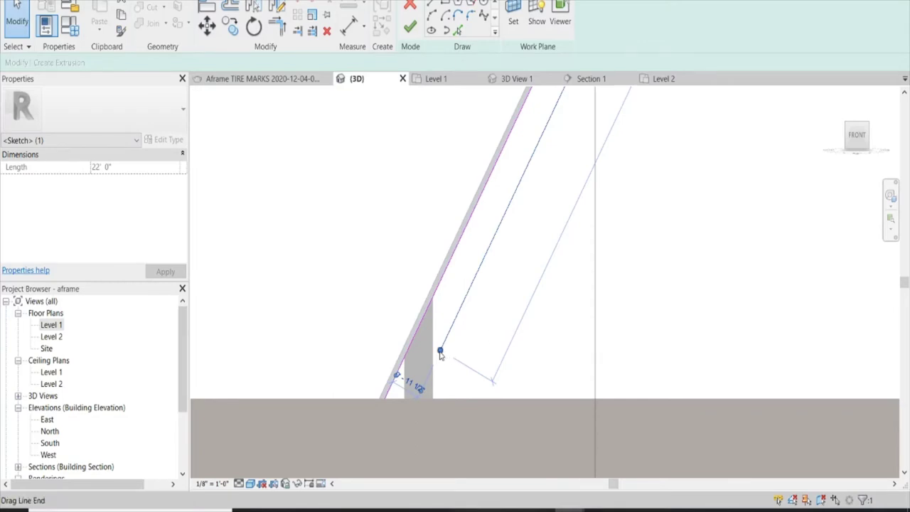
pyautogui.moveTo(440, 353)
pyautogui.mouseDown()
pyautogui.moveTo(429, 411)
pyautogui.moveTo(592, 90)
pyautogui.mouseUp()
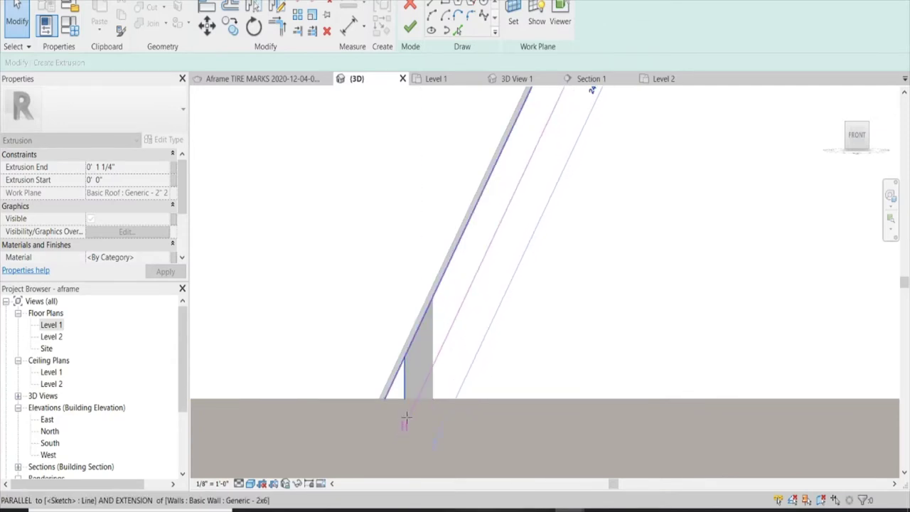
pyautogui.moveTo(405, 420); pyautogui.dragTo(405, 425)
# Draw a short line closing the bottom between the first line and the offset line
pyautogui.press('l')
pyautogui.press('i')
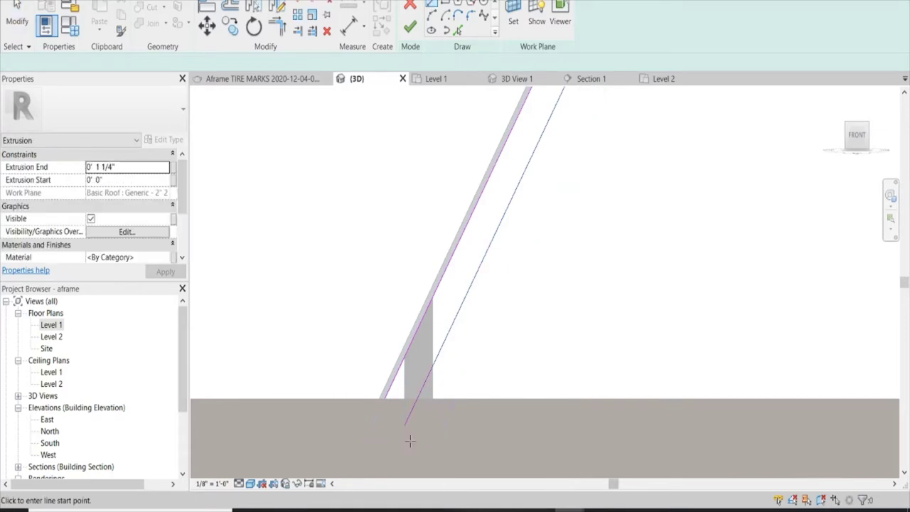
pyautogui.scroll(3, 409, 441)
pyautogui.click(357, 358)
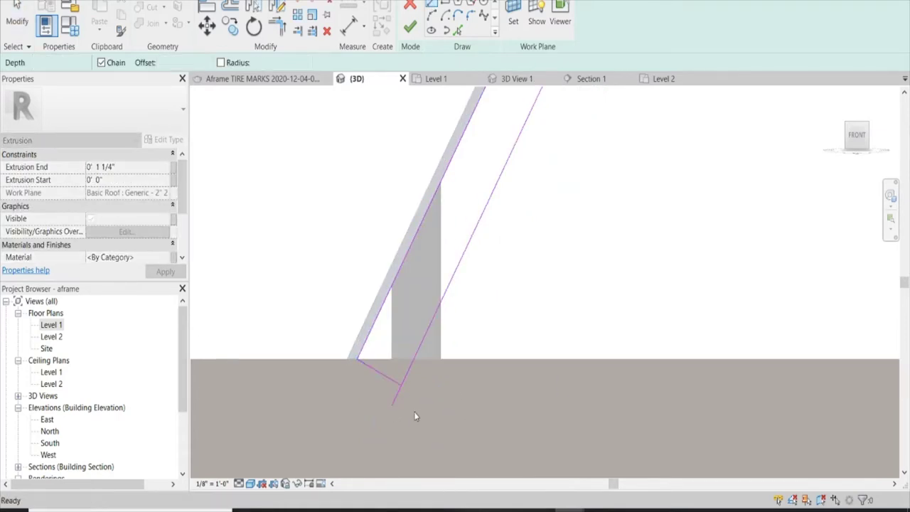
pyautogui.click(401, 387)
pyautogui.press('Escape')
pyautogui.press('Escape')
pyautogui.press('Escape')
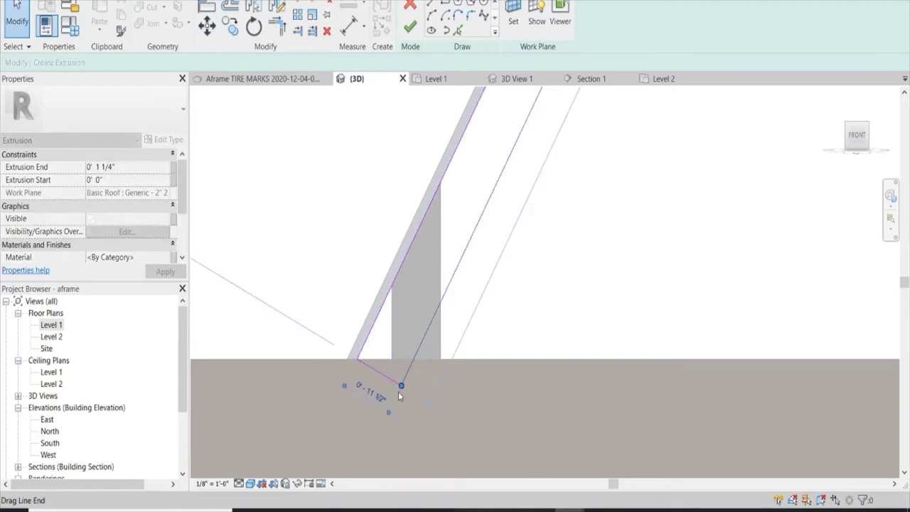
pyautogui.scroll(-3, 294, 425)
pyautogui.scroll(-2, 356, 356)
pyautogui.scroll(3, 484, 121)
pyautogui.press('Escape')
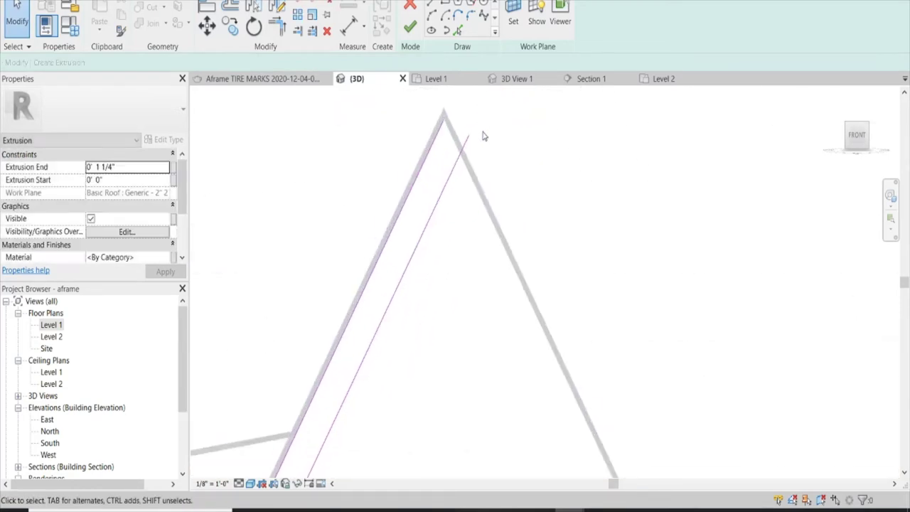
pyautogui.scroll(2, 423, 206)
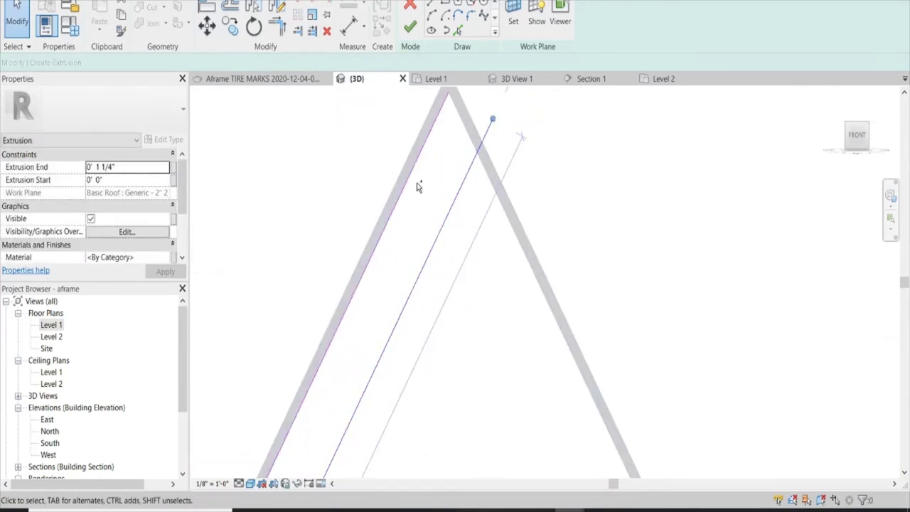
# Mirror a copy of the left leg lines onto the right slope and join the inner apex
pyautogui.click(409, 179)
pyautogui.scroll(-1, 410, 179)
pyautogui.click(276, 5)
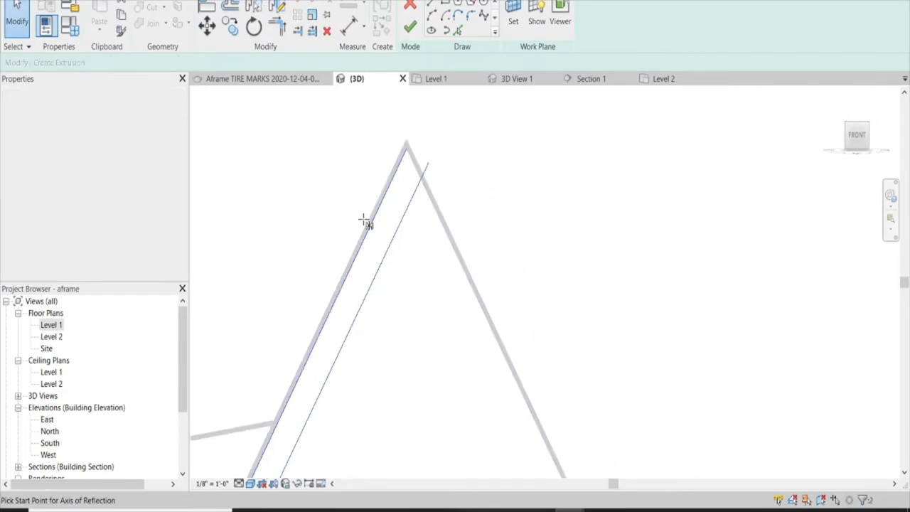
pyautogui.click(423, 154)
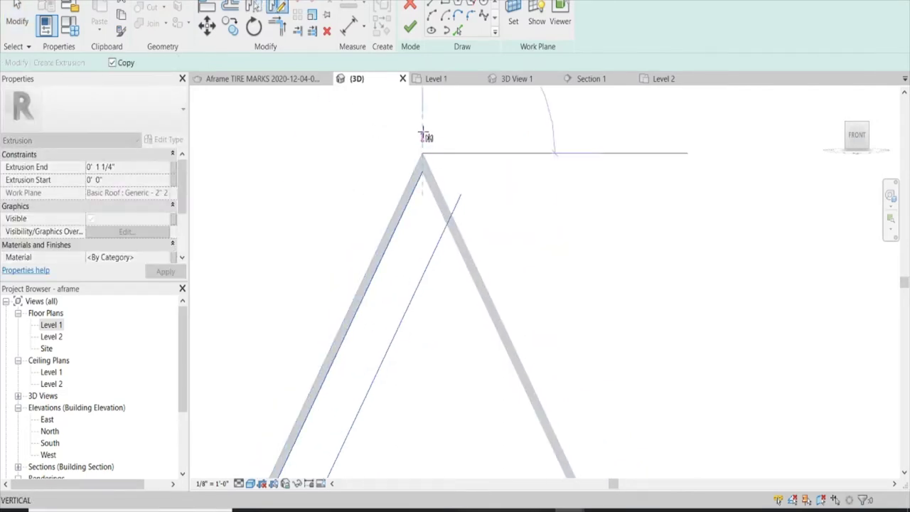
pyautogui.click(424, 128)
pyautogui.scroll(1, 447, 197)
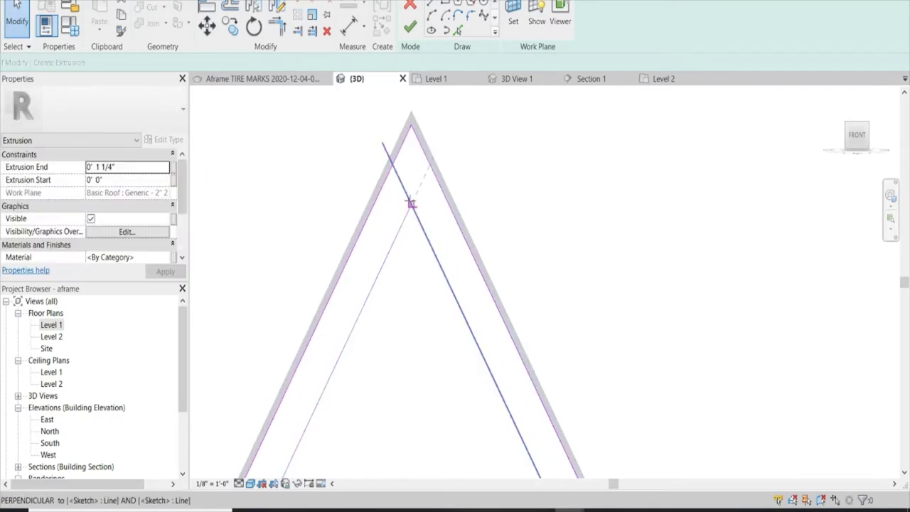
pyautogui.moveTo(439, 143); pyautogui.dragTo(382, 145)
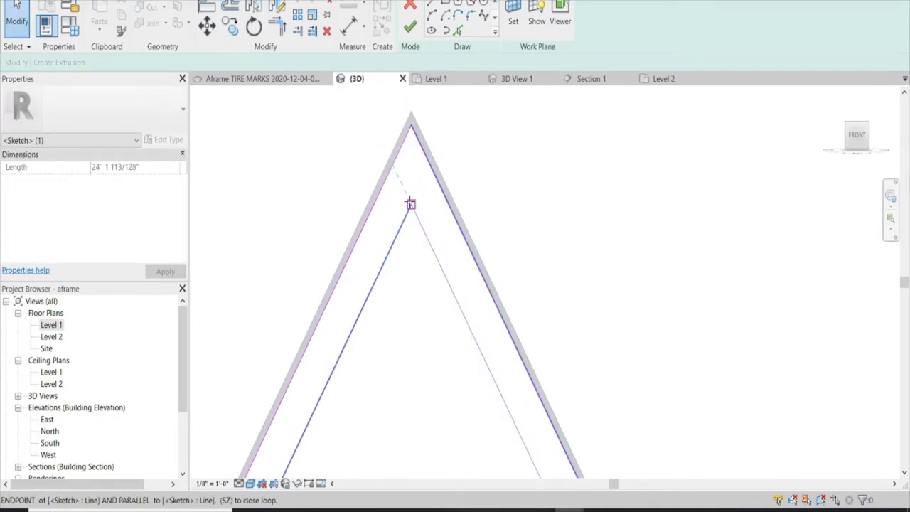
pyautogui.click(486, 126)
pyautogui.scroll(-3, 486, 127)
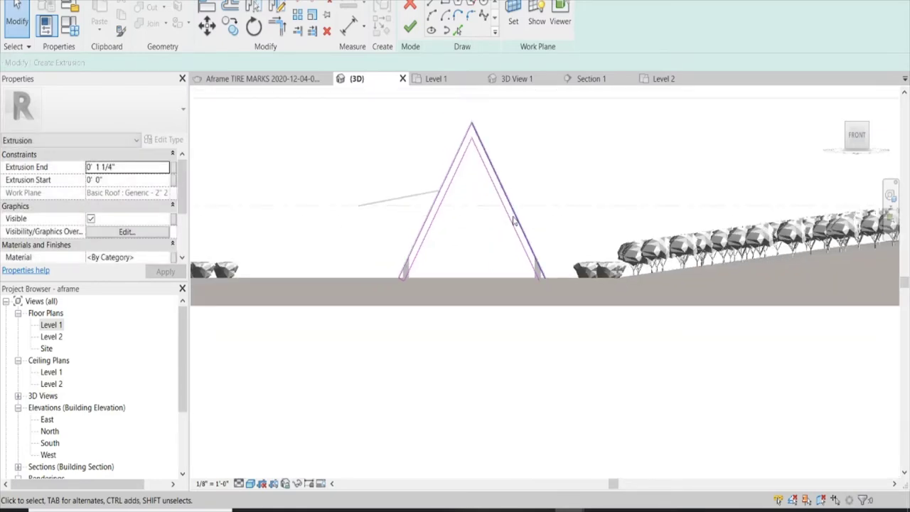
pyautogui.scroll(3, 555, 333)
pyautogui.scroll(-2, 297, 327)
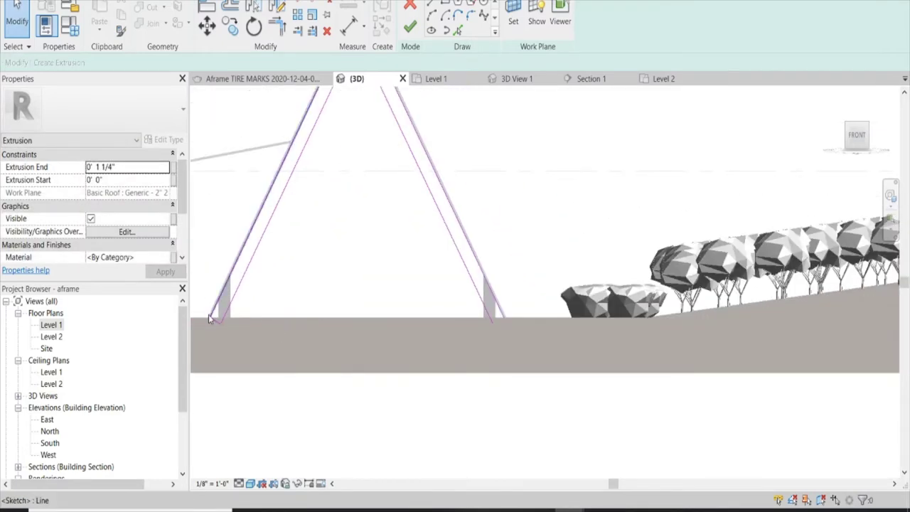
# Select the base closing line for copying, then cancel and return to line drawing
pyautogui.click(211, 322)
pyautogui.scroll(-1, 286, 353)
pyautogui.scroll(-1, 285, 353)
pyautogui.click(277, 9)
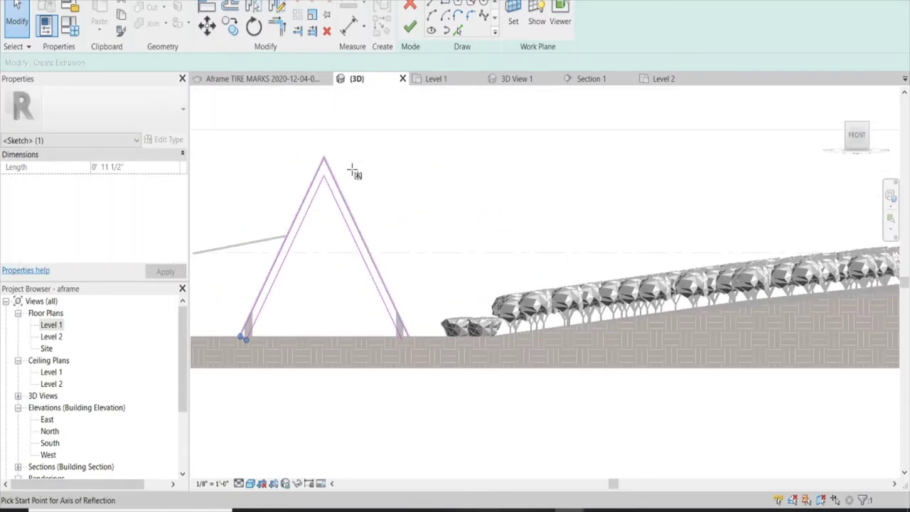
pyautogui.scroll(2, 317, 149)
pyautogui.scroll(2, 317, 157)
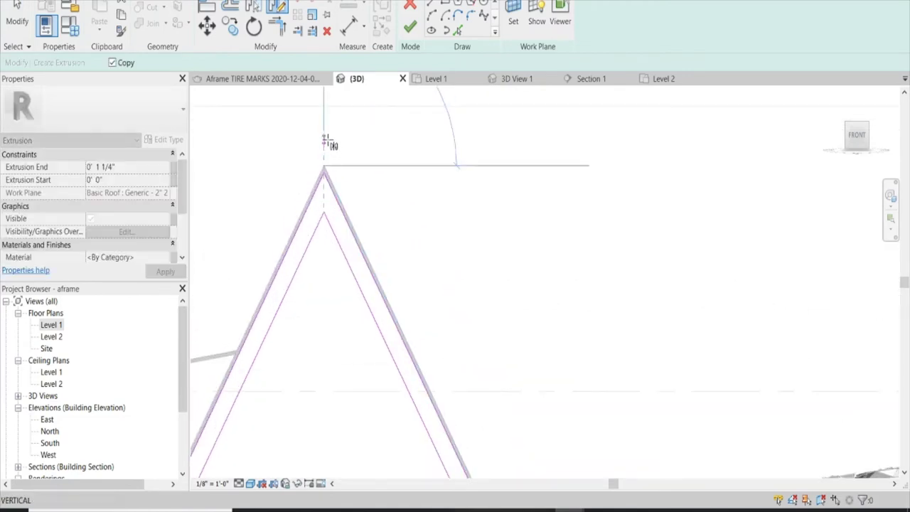
pyautogui.press('Escape')
pyautogui.scroll(-3, 328, 160)
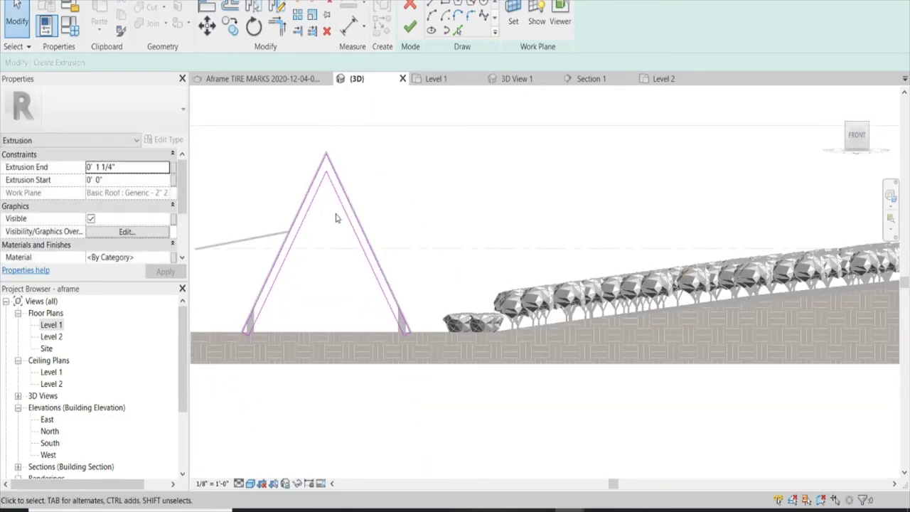
pyautogui.scroll(2, 330, 181)
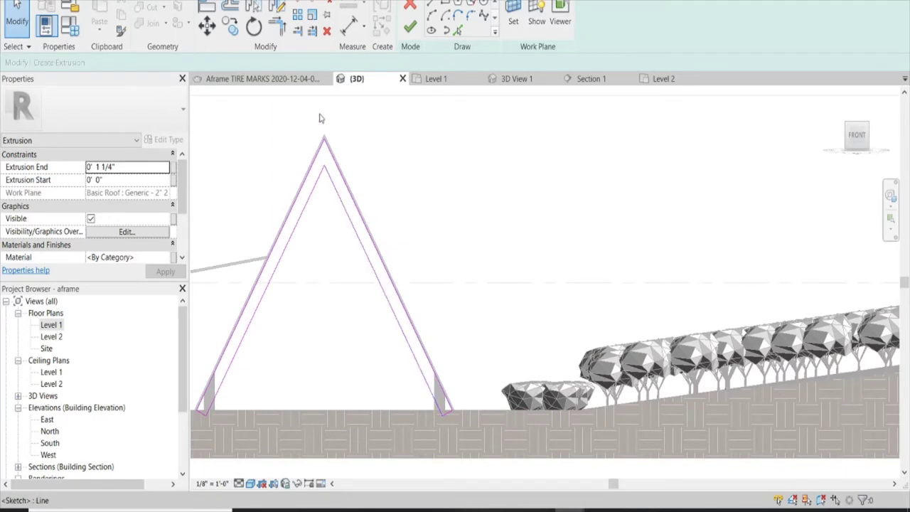
pyautogui.click(431, 5)
# Draw the inner leg line to the apex and a horizontal crossbar to the right leg
pyautogui.scroll(2, 298, 222)
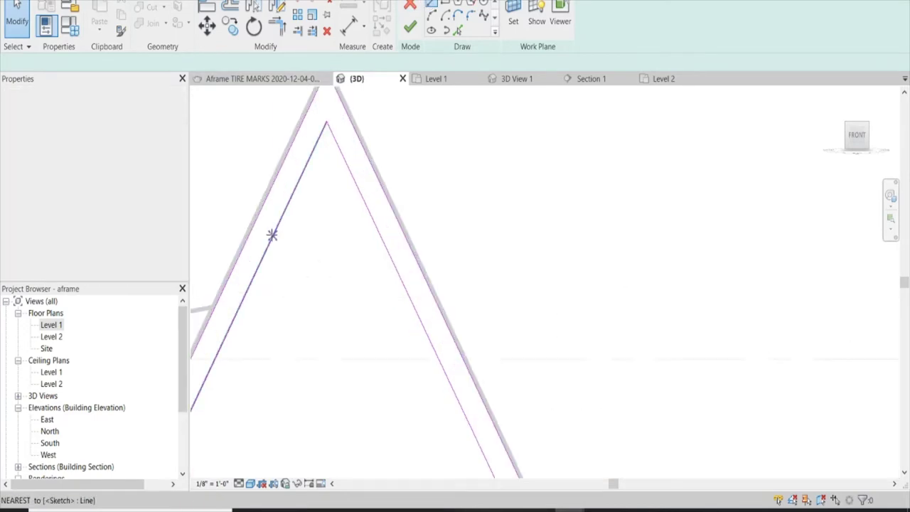
pyautogui.click(272, 237)
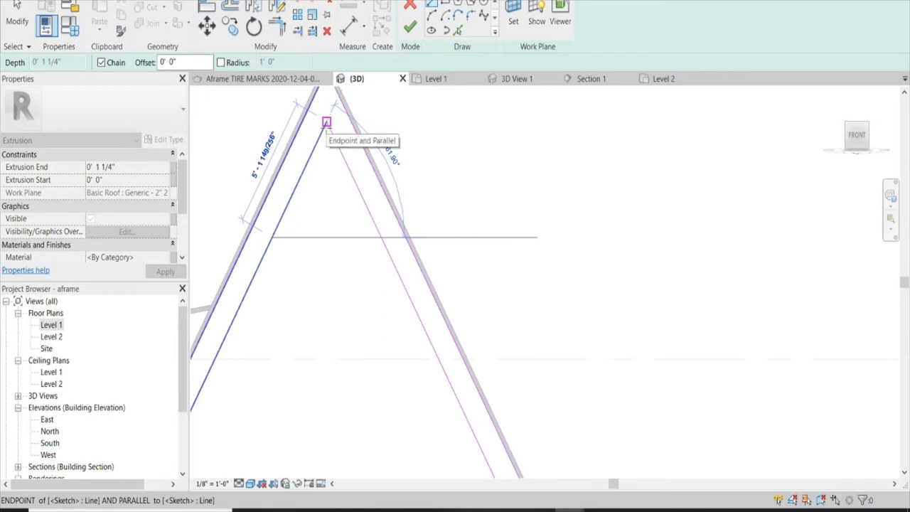
pyautogui.click(320, 133)
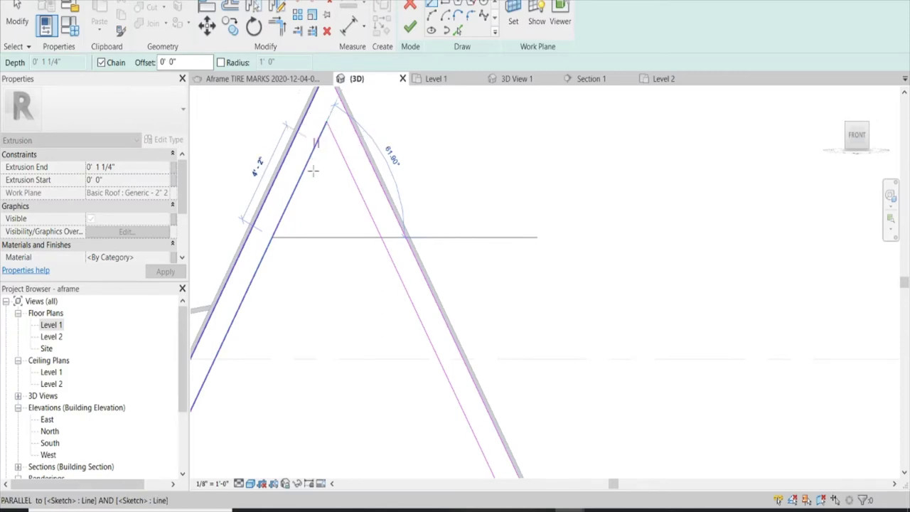
pyautogui.click(382, 237)
pyautogui.press('Escape')
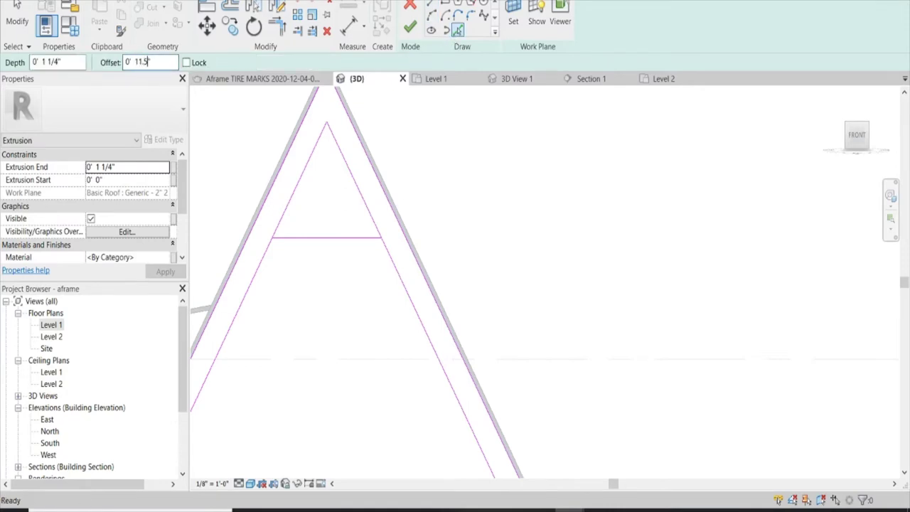
# Offset the crossbar 0' 11 1/2" lower and extend its end to the roof edge
pyautogui.click(349, 241)
pyautogui.press('Escape')
pyautogui.click(276, 262)
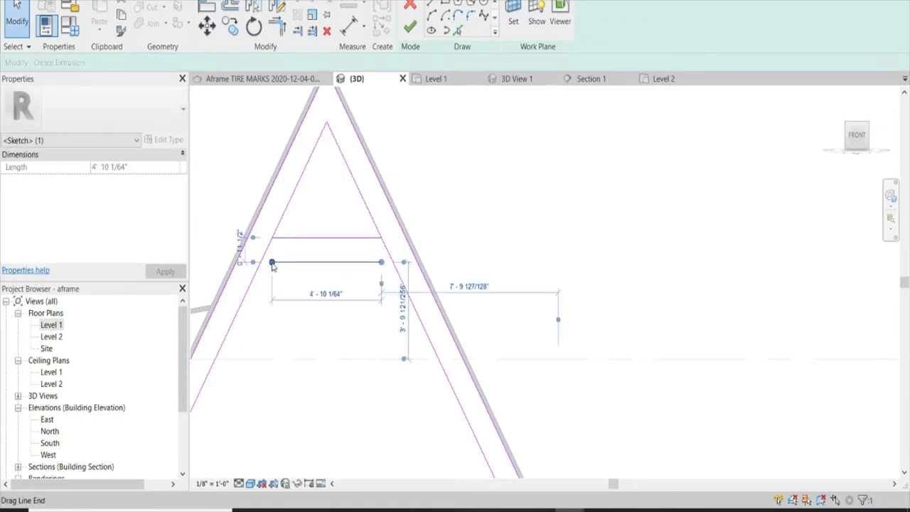
pyautogui.moveTo(381, 262); pyautogui.dragTo(392, 263)
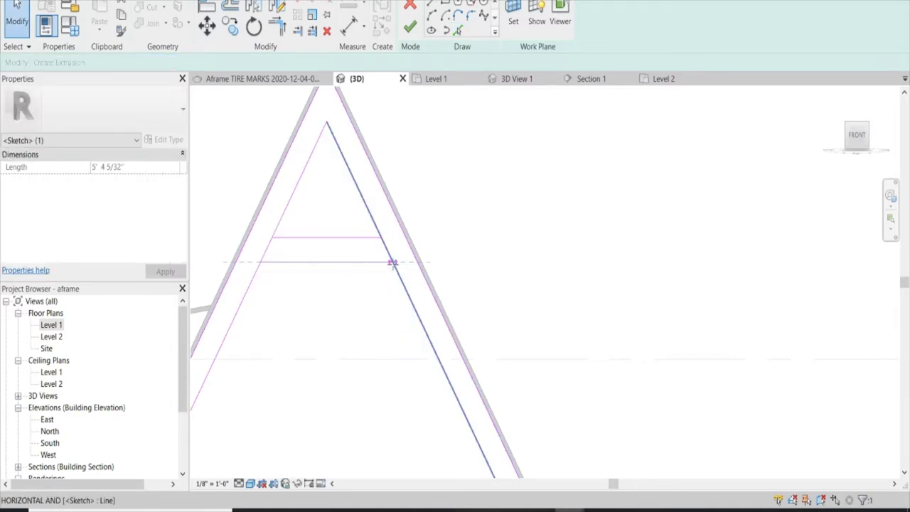
pyautogui.click(372, 270)
# Split the right leg line and move its segment end to meet the crossbar
pyautogui.scroll(1, 369, 273)
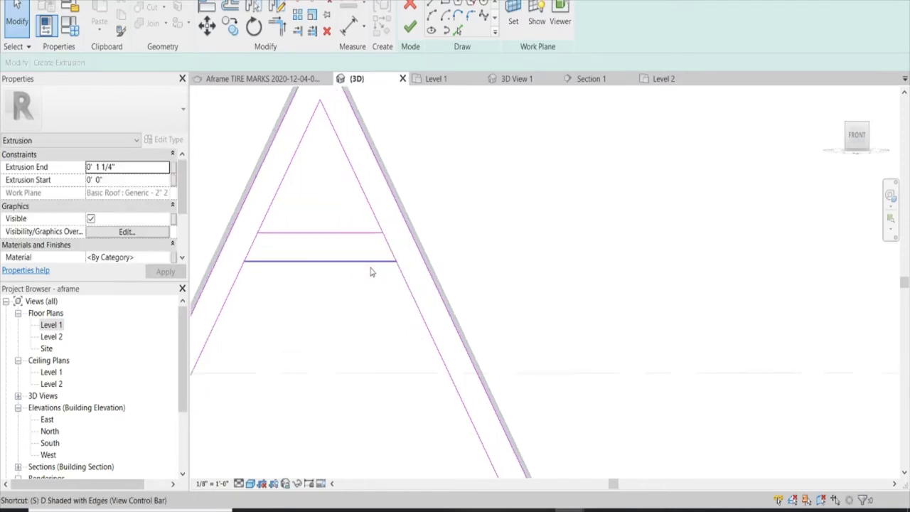
pyautogui.press('s')
pyautogui.press('l')
pyautogui.scroll(2, 393, 231)
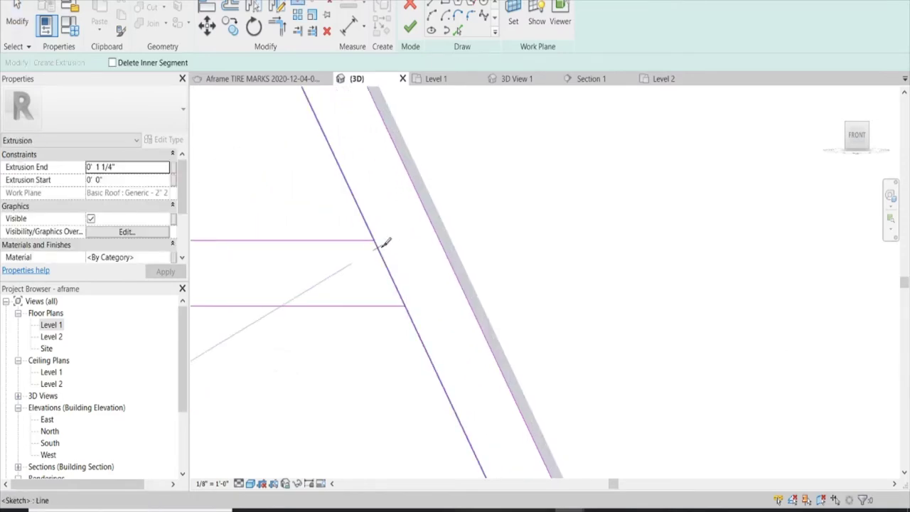
pyautogui.press('Escape')
pyautogui.click(386, 258)
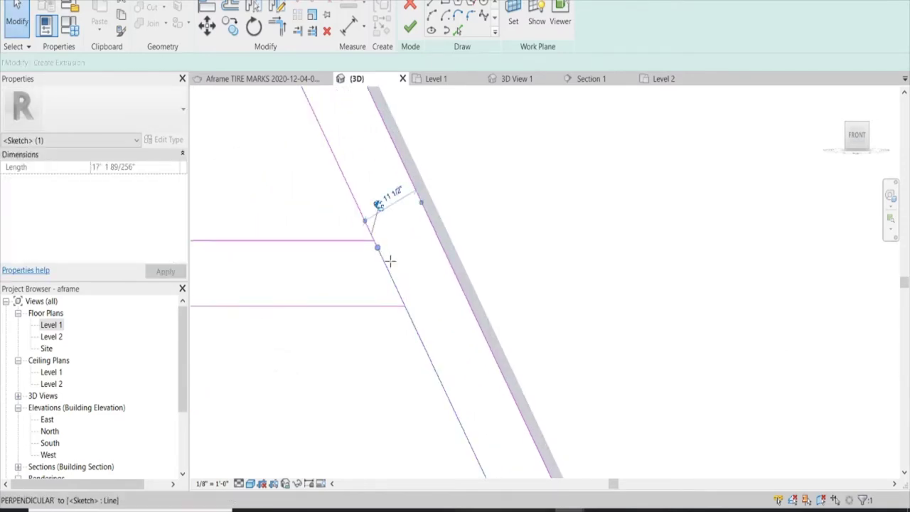
pyautogui.moveTo(377, 247)
pyautogui.mouseDown()
pyautogui.moveTo(400, 297)
pyautogui.moveTo(387, 267)
pyautogui.mouseUp()
pyautogui.click(376, 242)
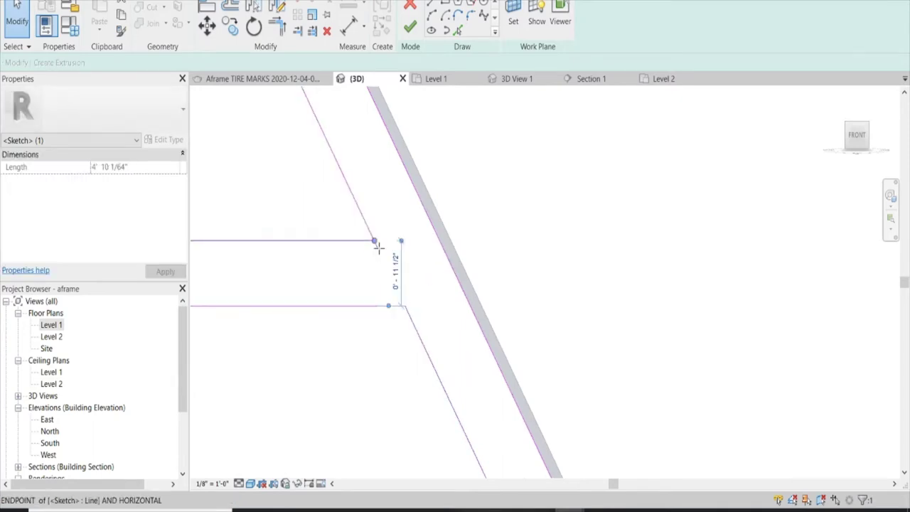
pyautogui.click(400, 264)
# Split the left leg line between the crossbars and pull its segments to the crossbar corners
pyautogui.scroll(-3, 223, 264)
pyautogui.scroll(3, 457, 298)
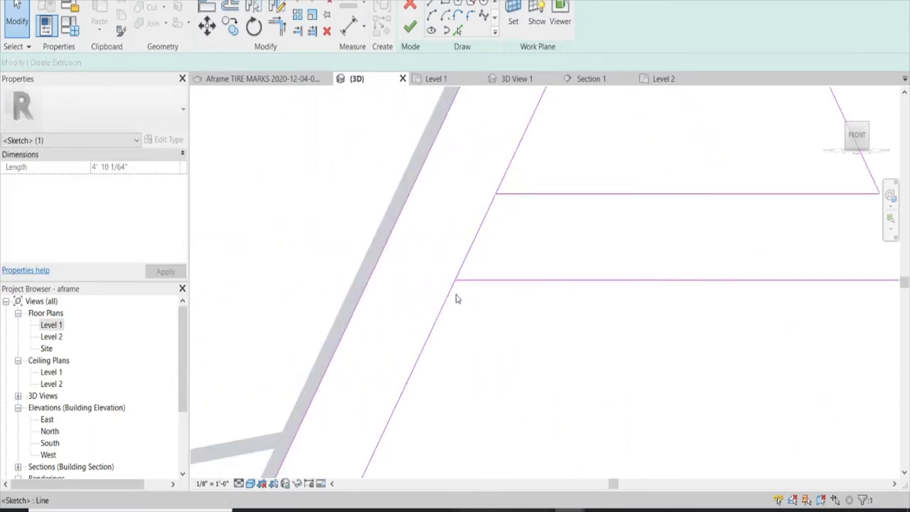
pyautogui.scroll(2, 459, 284)
pyautogui.press('s')
pyautogui.press('l')
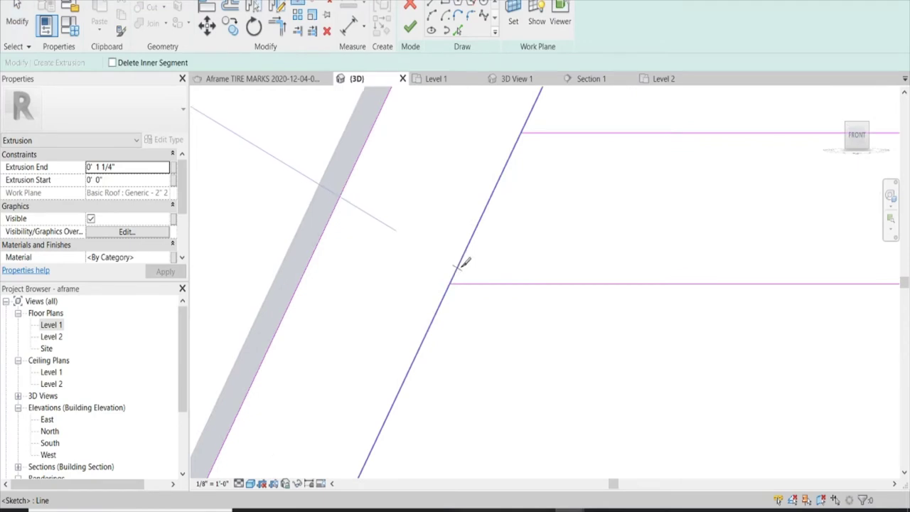
pyautogui.click(459, 265)
pyautogui.press('Escape')
pyautogui.moveTo(459, 265); pyautogui.dragTo(520, 133)
pyautogui.moveTo(458, 266); pyautogui.dragTo(452, 276)
pyautogui.scroll(-2, 470, 244)
# Finish the sketch to produce the solid A-shaped truss with its collar tie
pyautogui.scroll(-2, 475, 238)
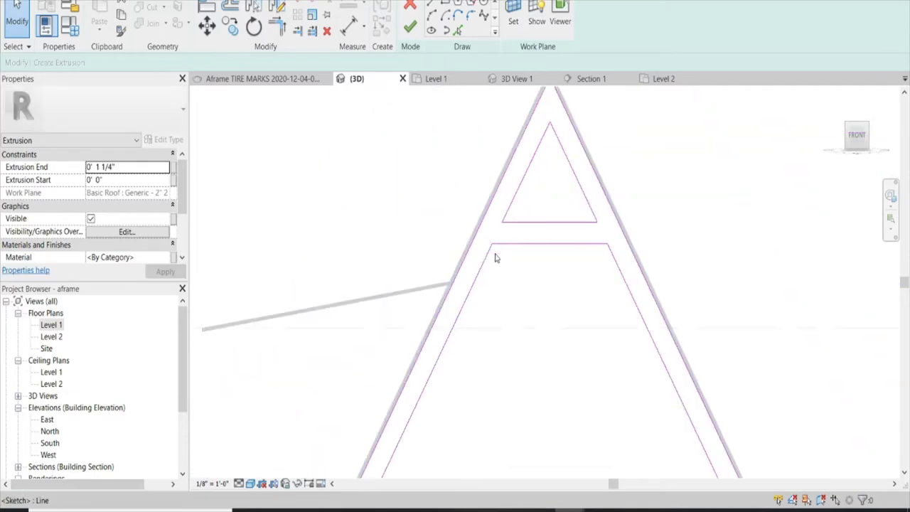
pyautogui.scroll(-2, 495, 261)
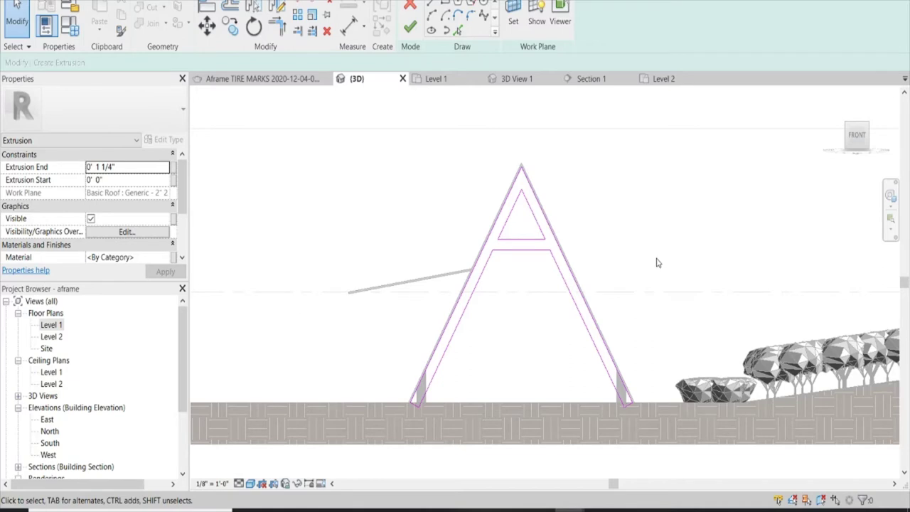
pyautogui.click(410, 27)
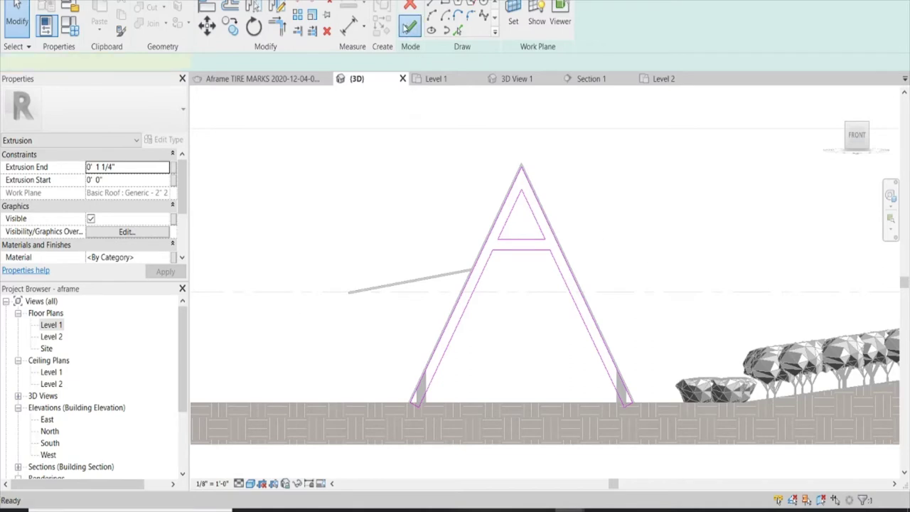
pyautogui.click(618, 176)
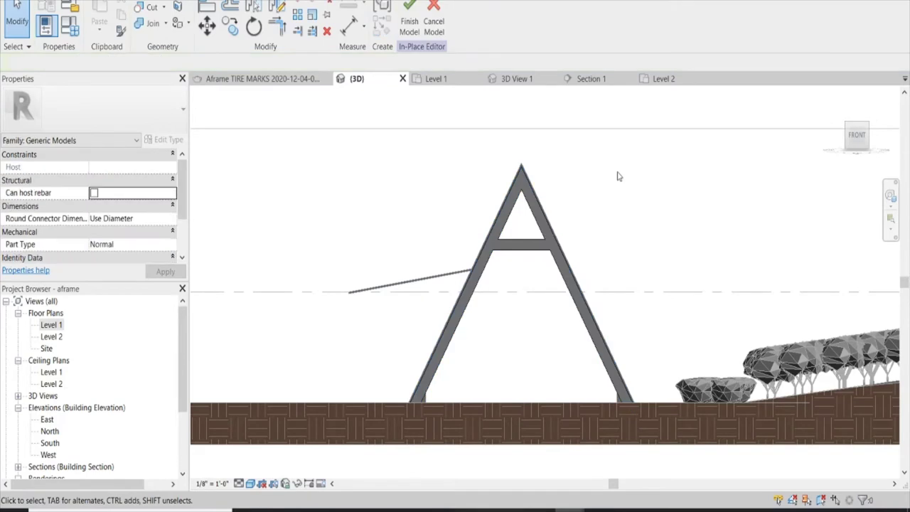
# Assign the Wood - Stained material to the A-frame truss extrusion and finish the in-place model
pyautogui.click(562, 270)
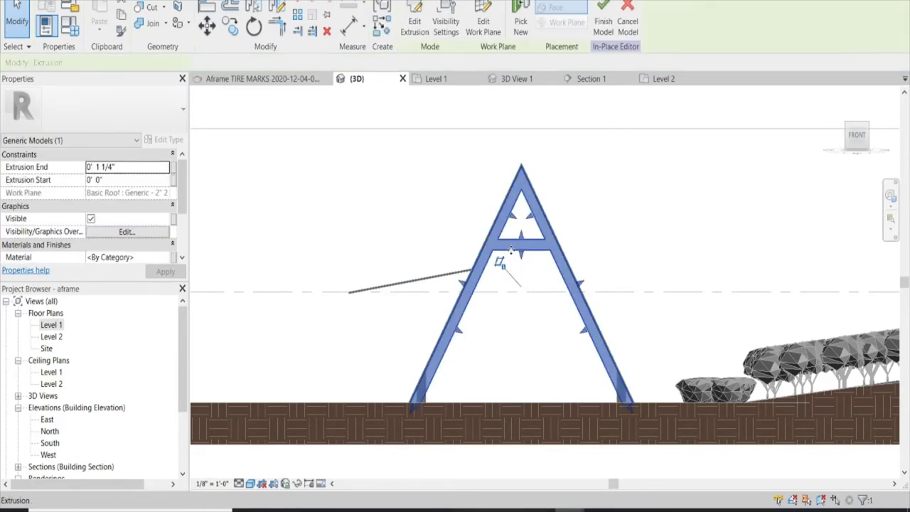
pyautogui.click(156, 257)
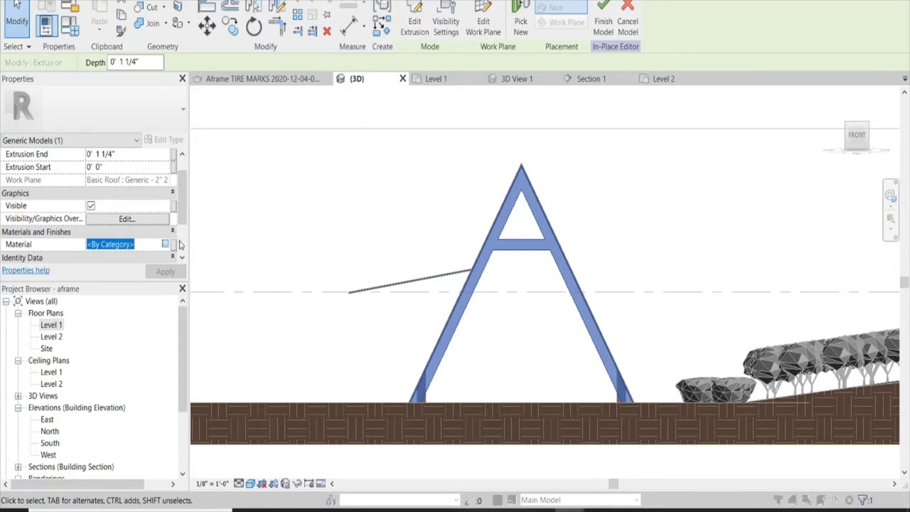
pyautogui.click(175, 244)
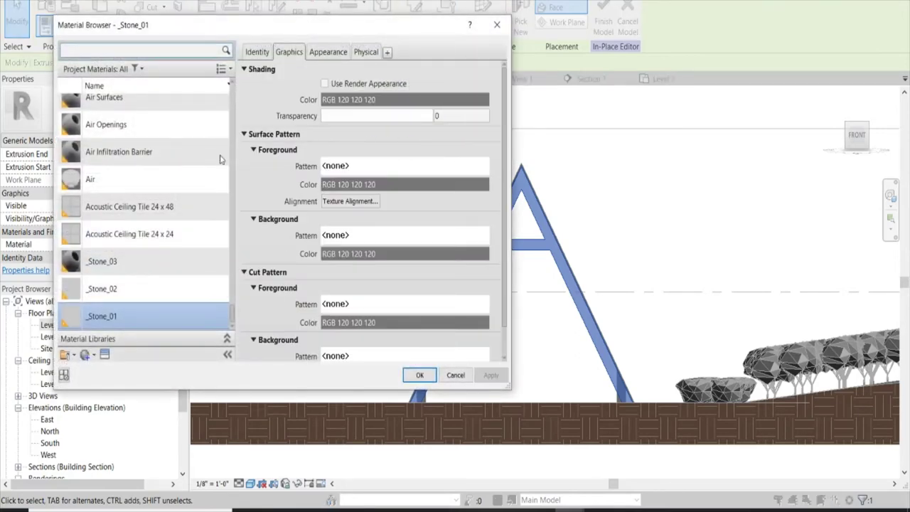
pyautogui.scroll(1, 132, 90)
pyautogui.write('wood')
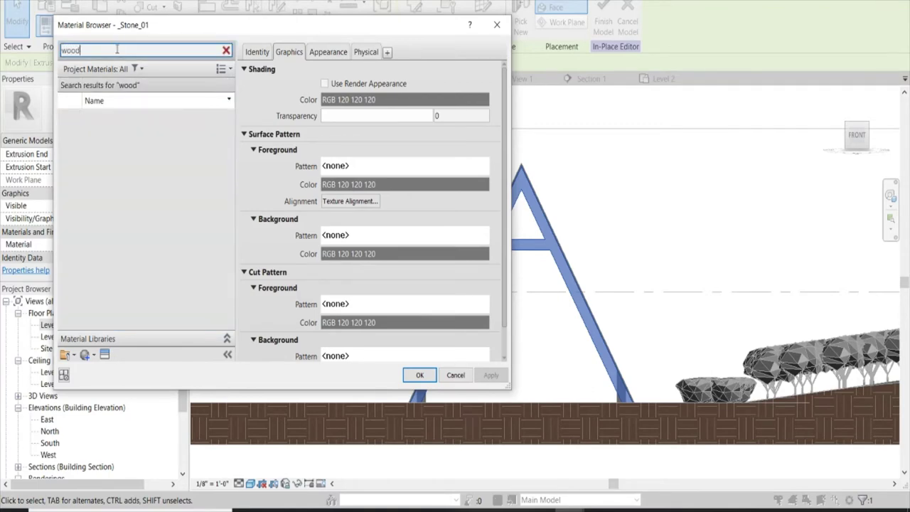
pyautogui.click(121, 128)
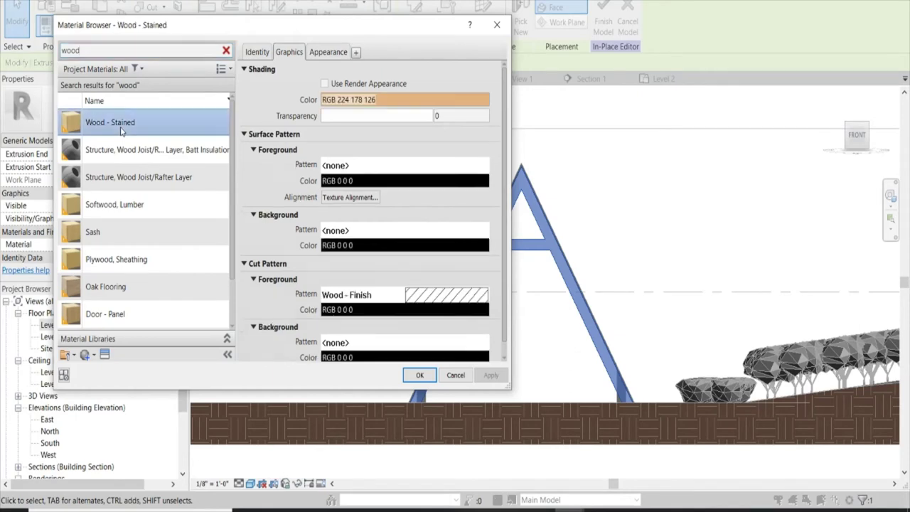
pyautogui.click(420, 375)
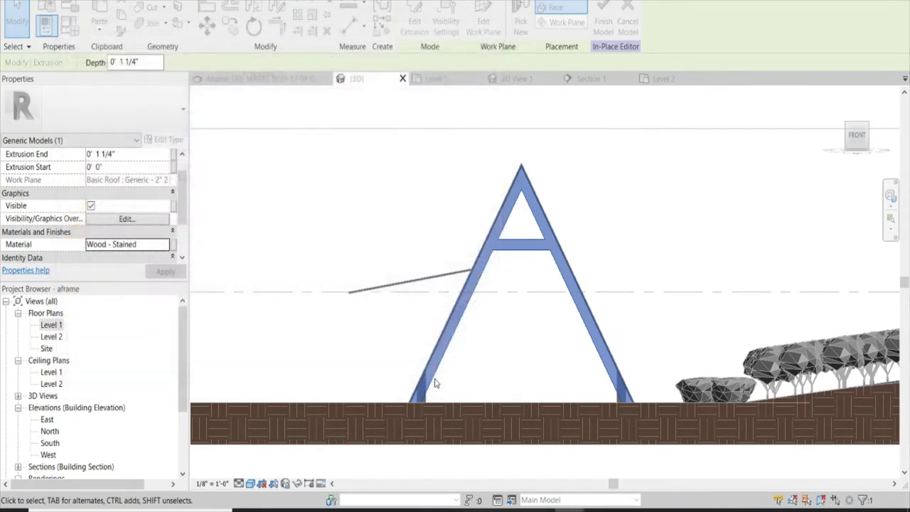
pyautogui.click(498, 260)
pyautogui.click(412, 14)
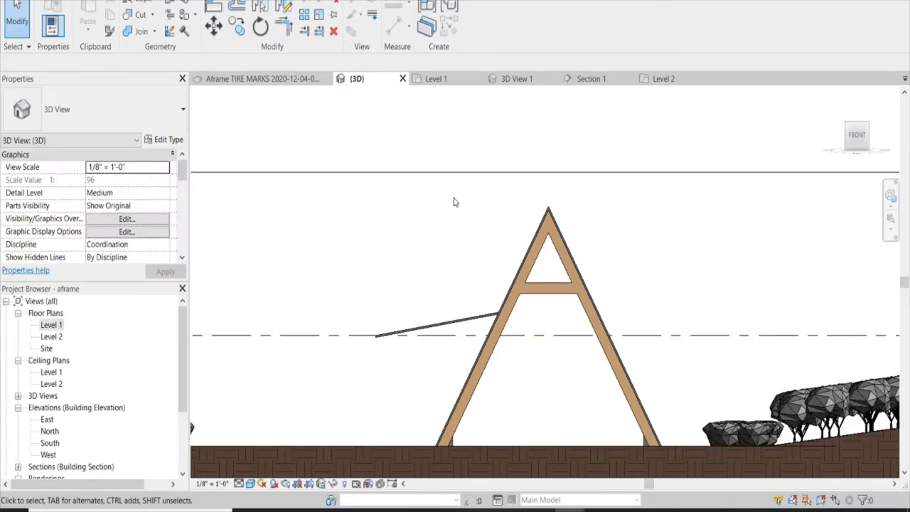
# Give the roof a By Element graphics override of 20 surface transparency in the 3D view
pyautogui.keyDown('shift'); pyautogui.moveTo(453, 201); pyautogui.dragTo(617, 298, button='middle'); pyautogui.keyUp('shift')
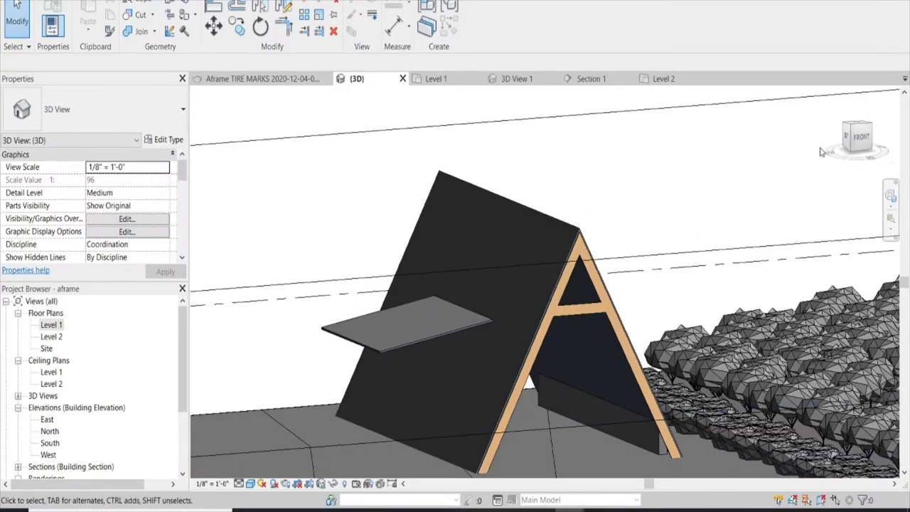
pyautogui.click(860, 128)
pyautogui.scroll(5, 479, 279)
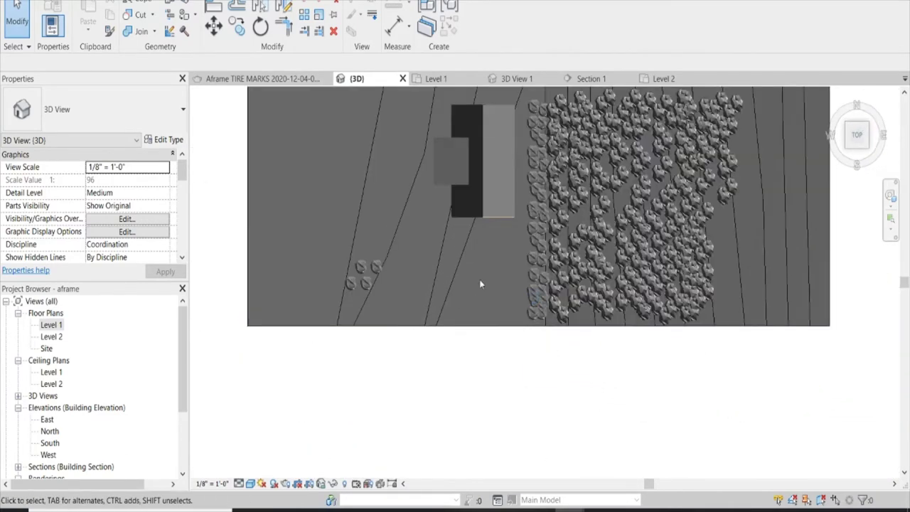
pyautogui.scroll(3, 519, 183)
pyautogui.click(519, 171)
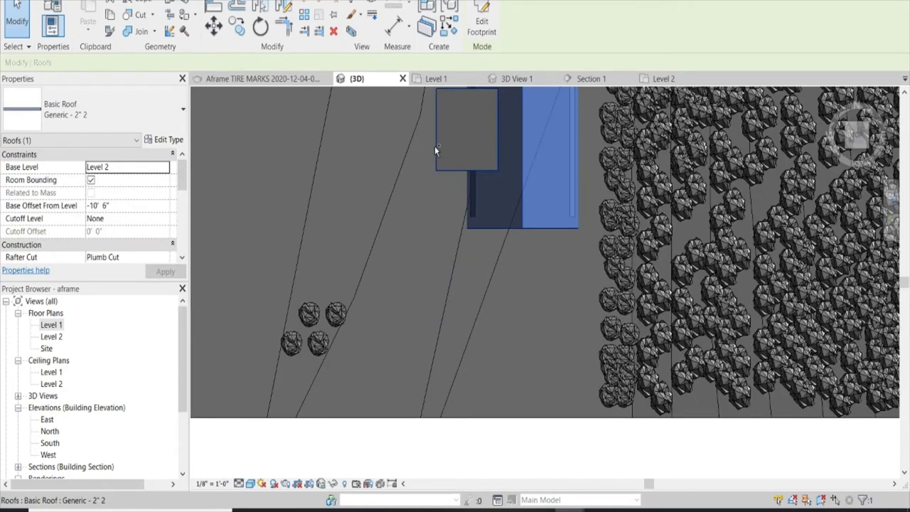
pyautogui.rightClick(435, 146)
pyautogui.moveTo(492, 214)
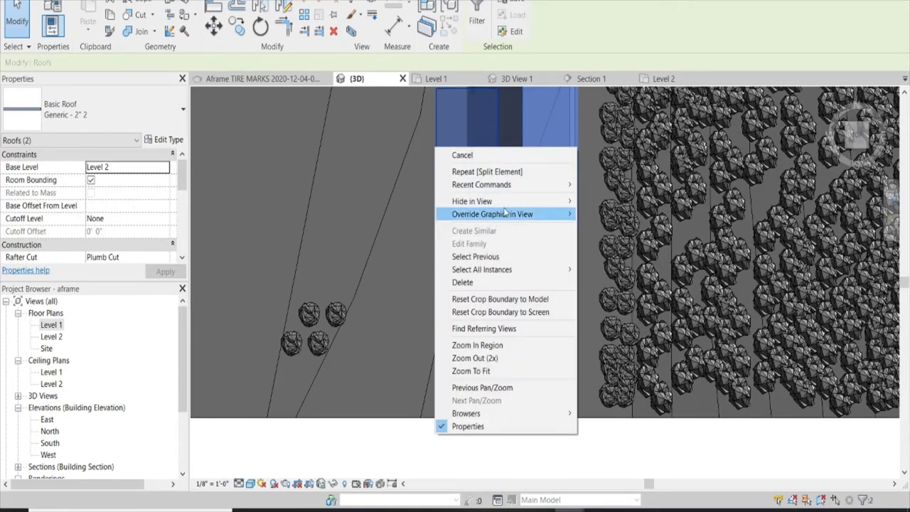
pyautogui.click(613, 227)
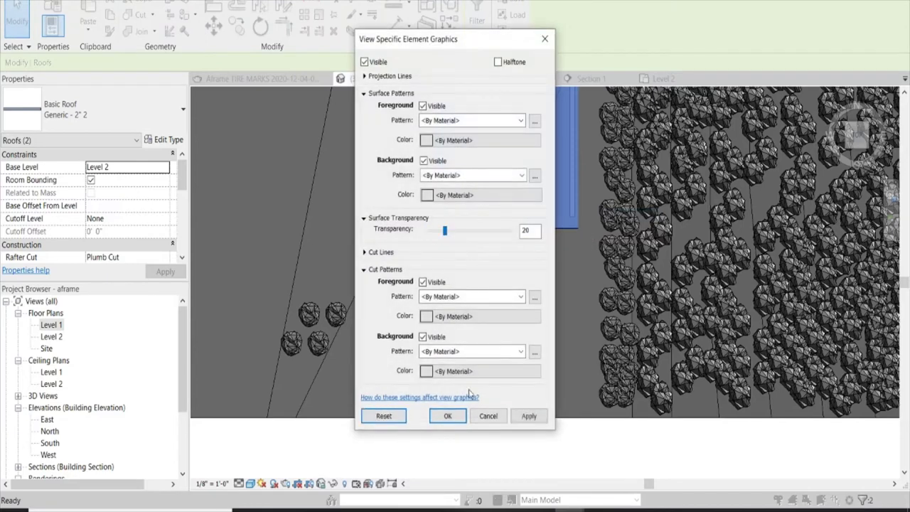
pyautogui.click(447, 416)
pyautogui.click(515, 276)
# Select the truss generic model and pause Enscape's live updates from the Enscape tab
pyautogui.scroll(3, 503, 227)
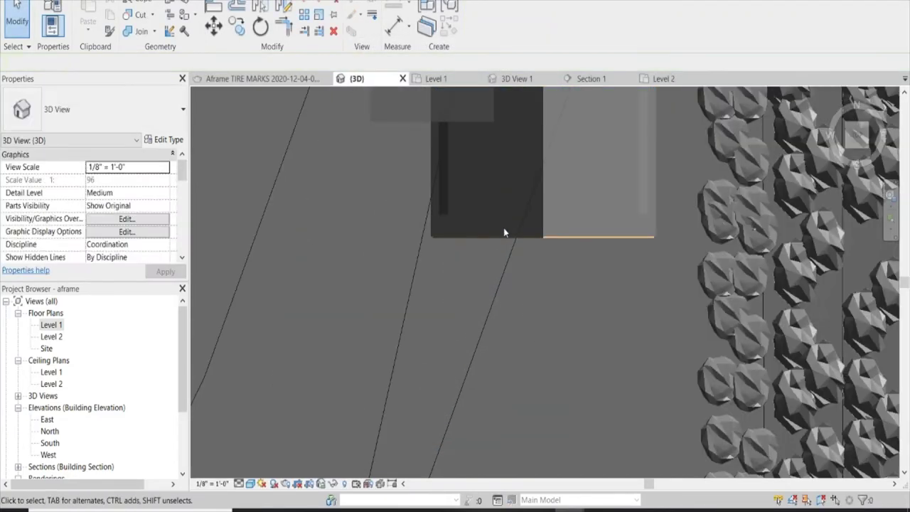
pyautogui.scroll(2, 684, 261)
pyautogui.click(646, 246)
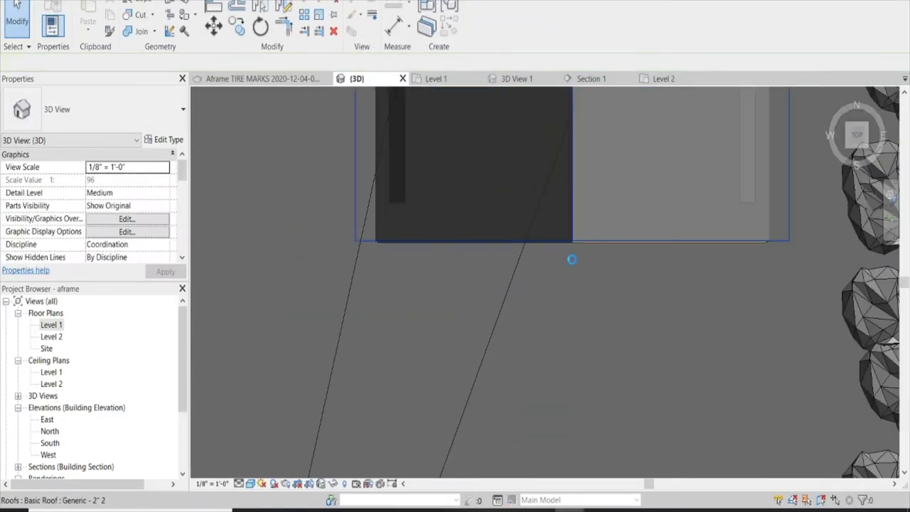
pyautogui.scroll(2, 597, 250)
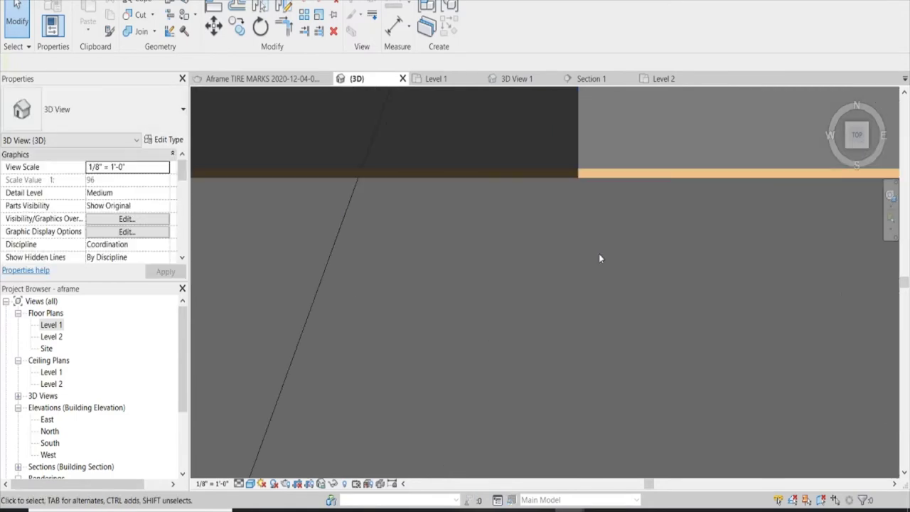
pyautogui.click(593, 179)
pyautogui.scroll(-5, 526, 296)
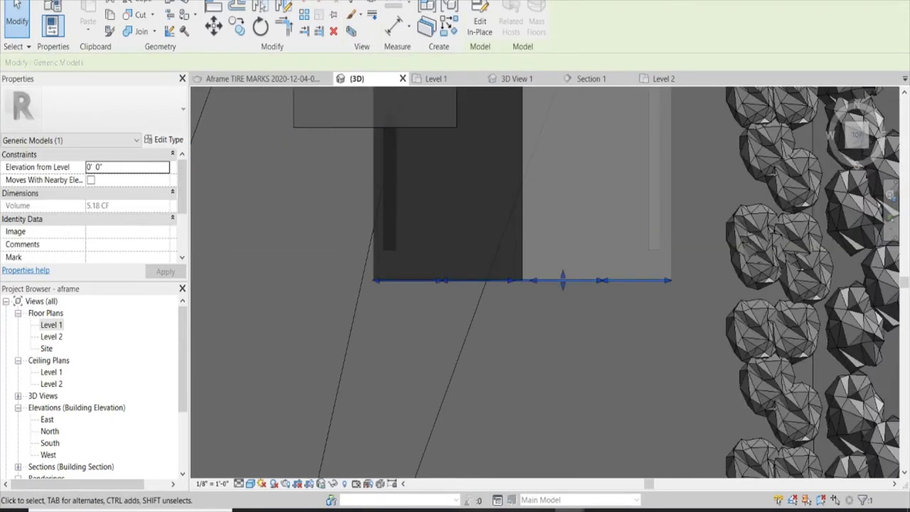
pyautogui.click(21, 2)
pyautogui.click(45, 32)
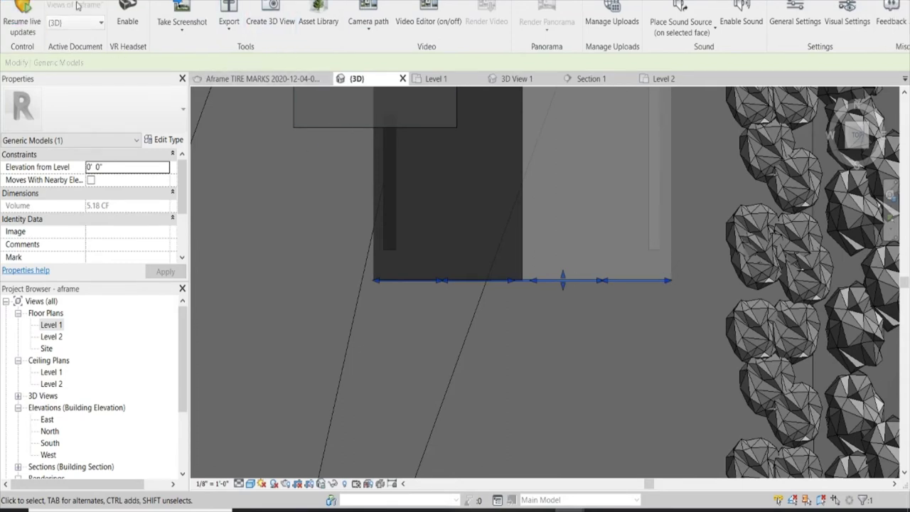
# Clear the selection and reselect the A-frame truss
pyautogui.click(559, 319)
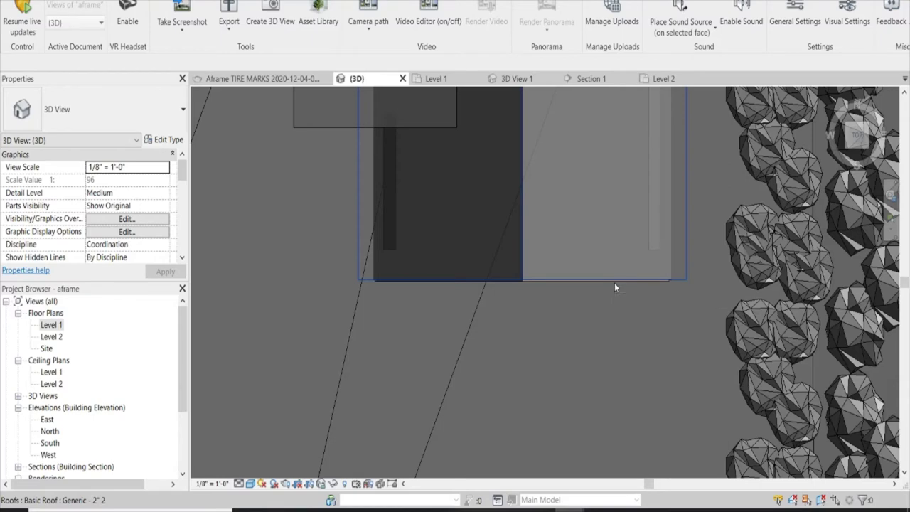
pyautogui.scroll(2, 615, 283)
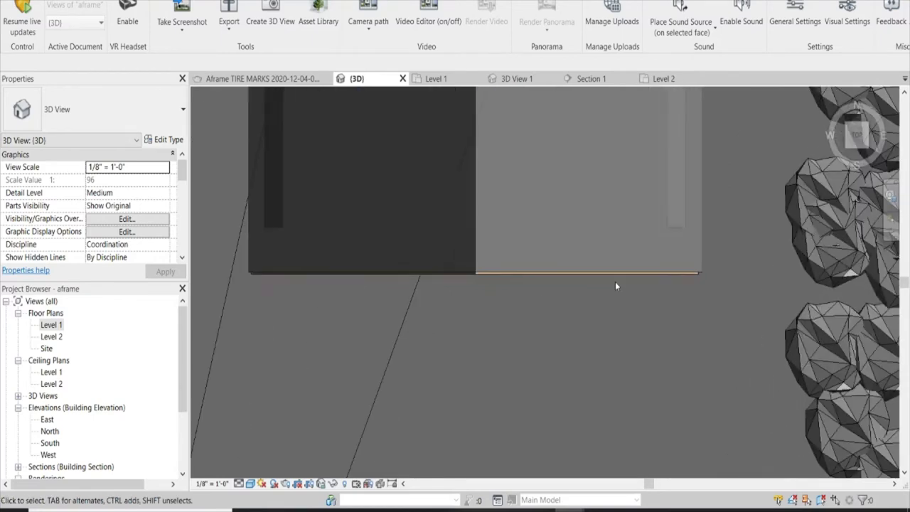
pyautogui.click(590, 270)
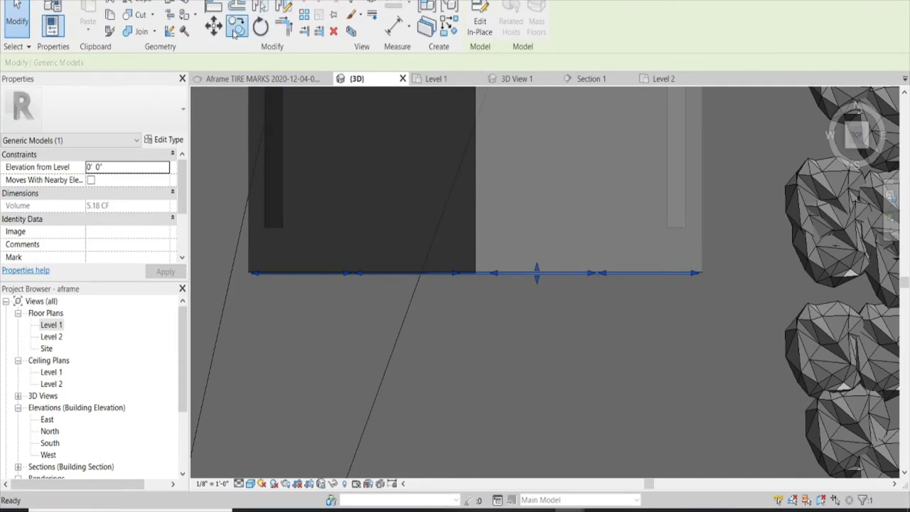
# Move the selected truss 16 inches into its new position
pyautogui.click(237, 27)
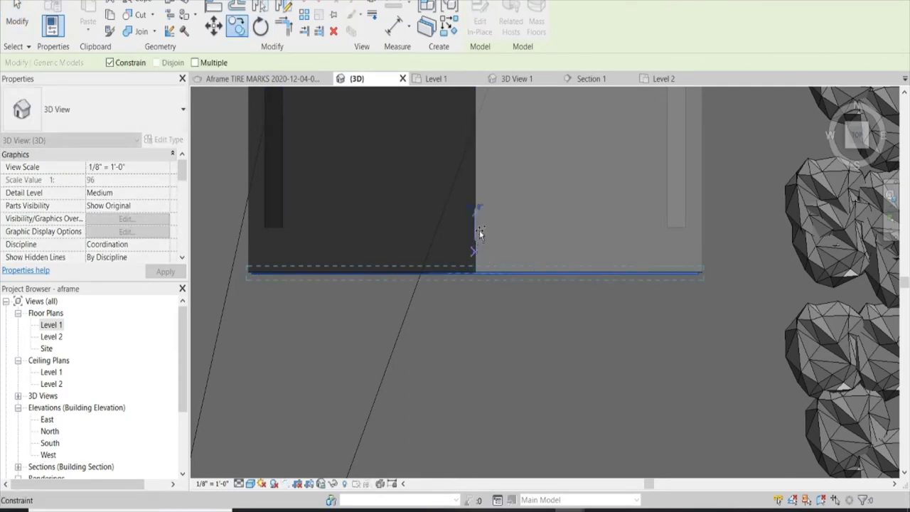
pyautogui.click(478, 222)
pyautogui.click(113, 64)
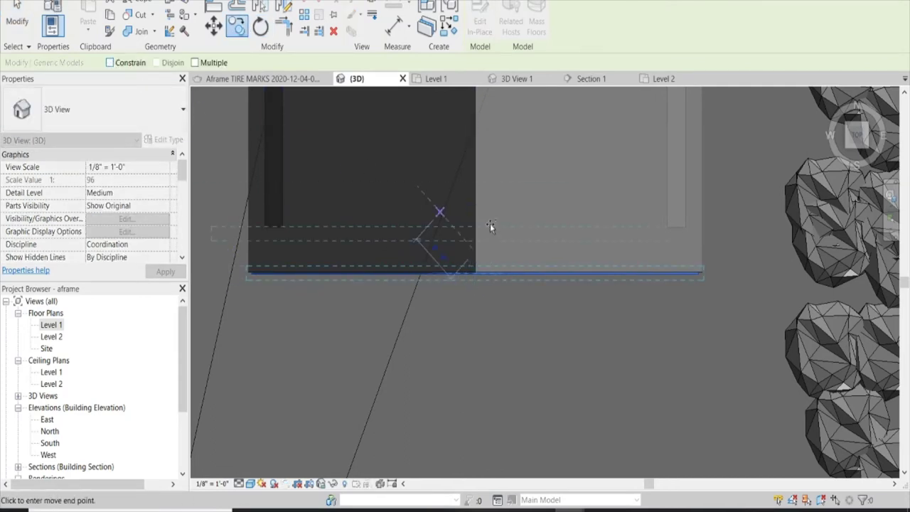
pyautogui.write('16')
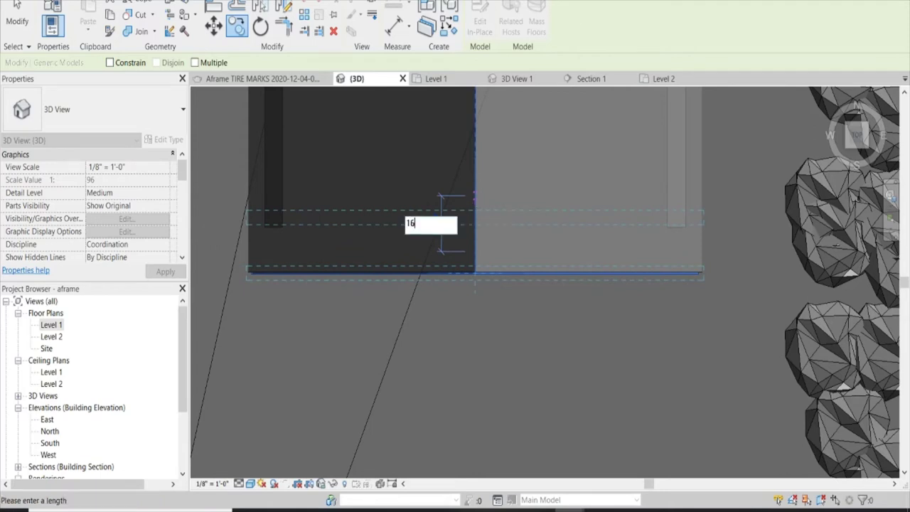
pyautogui.press('Return')
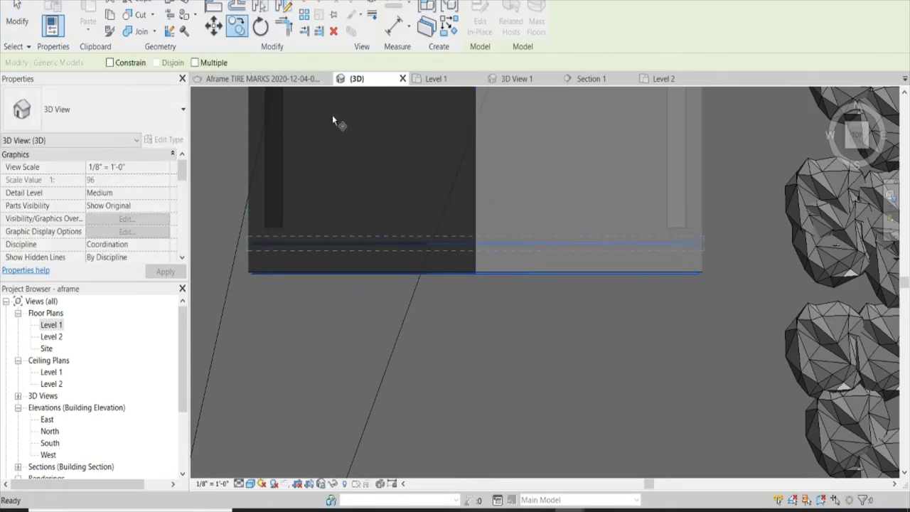
pyautogui.scroll(3, 526, 245)
pyautogui.click(583, 321)
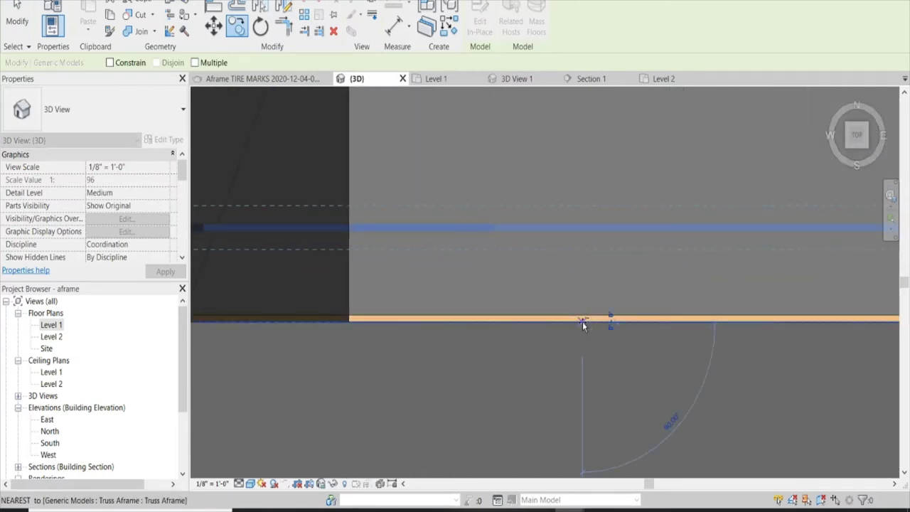
pyautogui.click(583, 231)
# Copy the truss with Multiple on, placing the first copies at successive beams
pyautogui.click(234, 32)
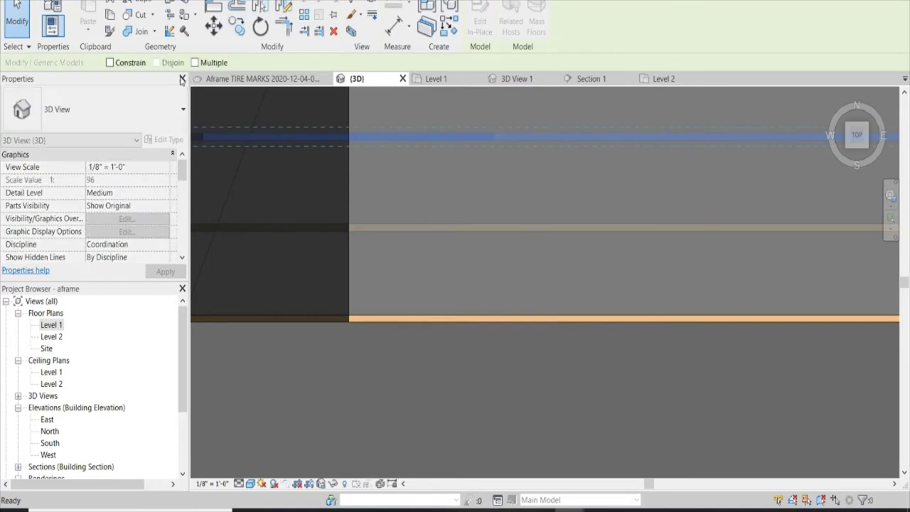
pyautogui.click(575, 229)
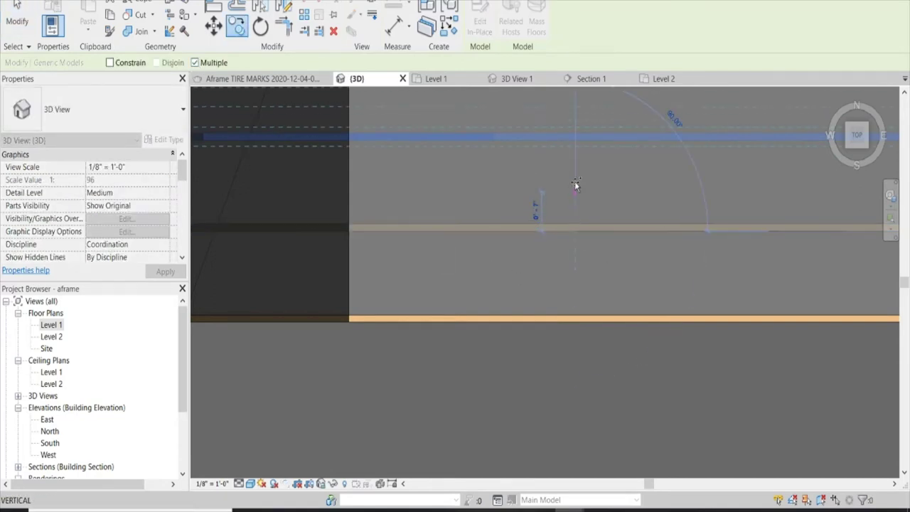
pyautogui.click(577, 142)
pyautogui.moveTo(577, 143); pyautogui.dragTo(576, 310, button='middle')
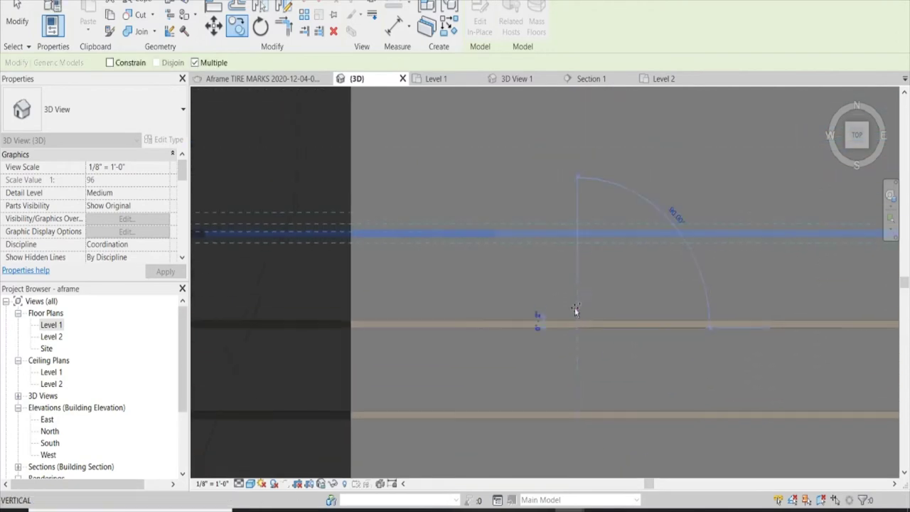
pyautogui.click(576, 241)
pyautogui.moveTo(576, 241); pyautogui.dragTo(455, 150, button='middle')
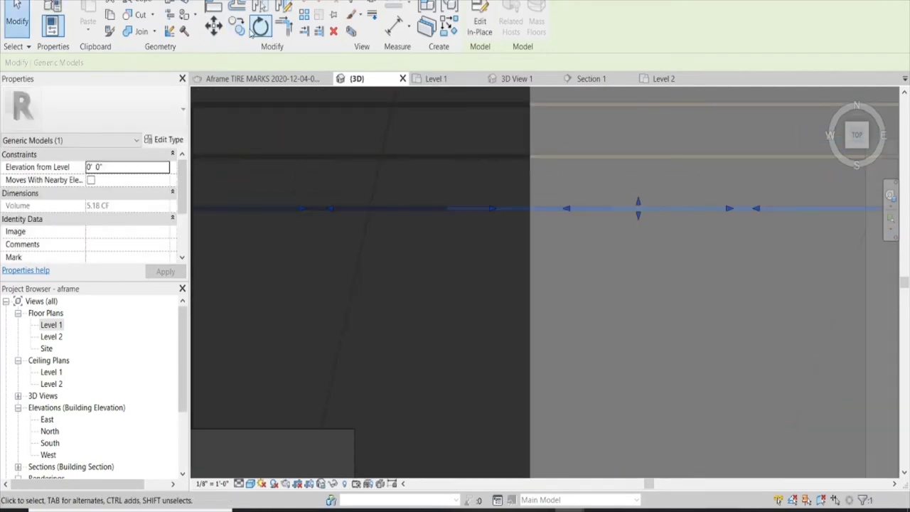
# Continue placing evenly spaced truss copies along the length of the cabin
pyautogui.click(507, 159)
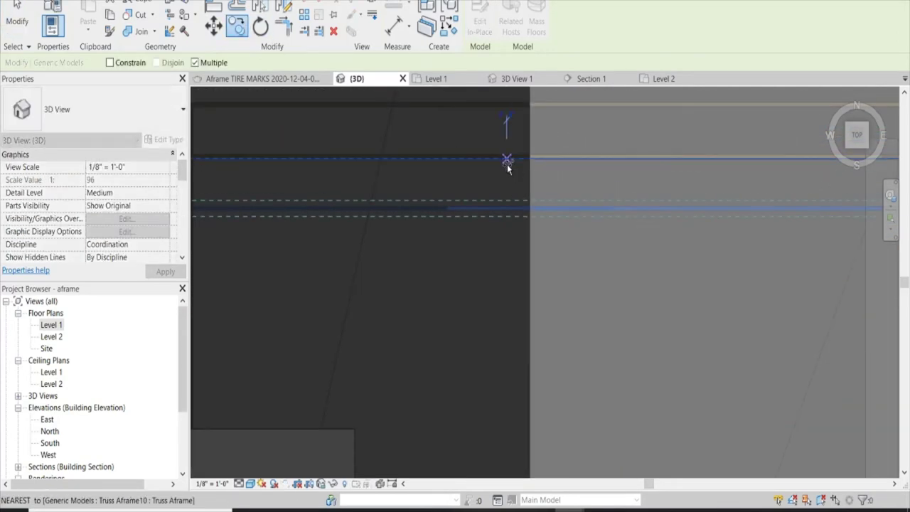
pyautogui.click(505, 212)
pyautogui.click(505, 262)
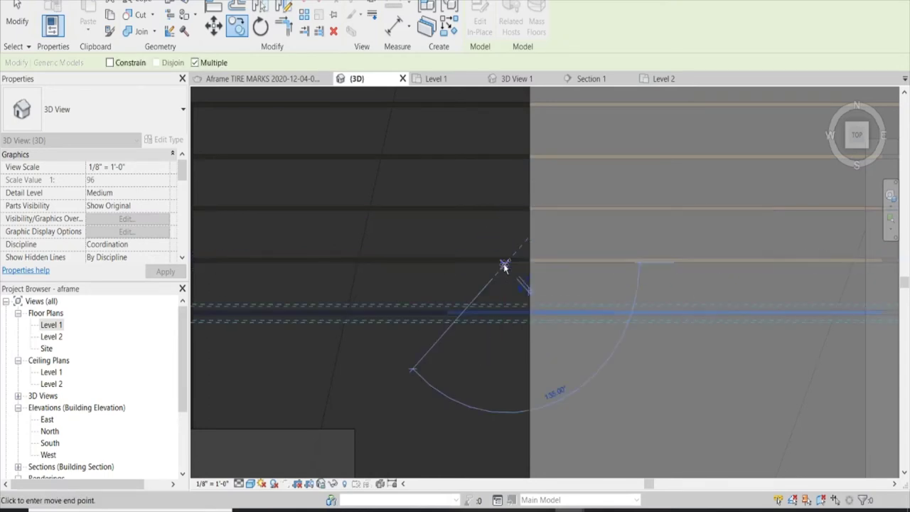
pyautogui.scroll(-3, 504, 267)
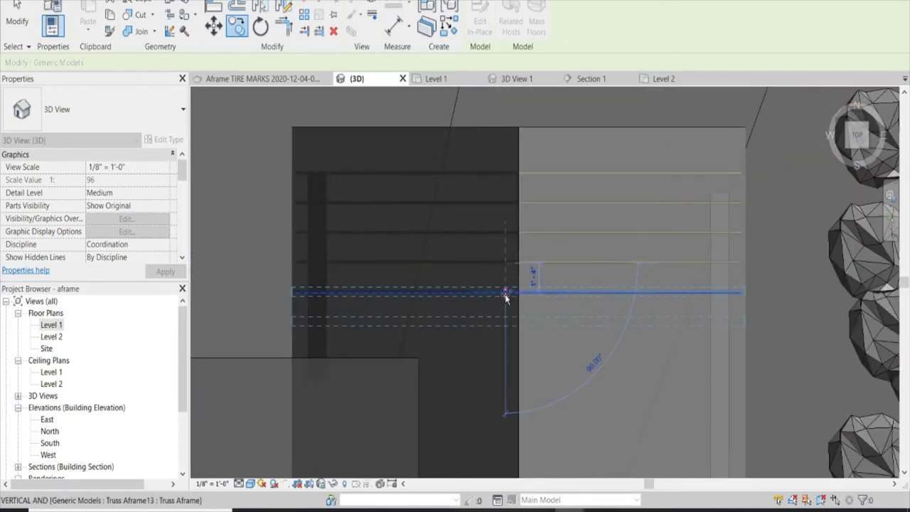
pyautogui.click(506, 292)
pyautogui.click(505, 323)
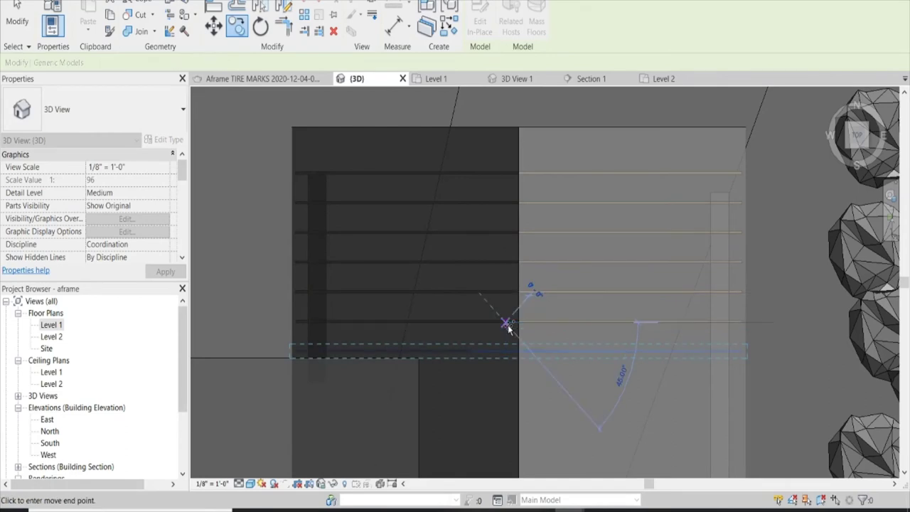
pyautogui.click(504, 354)
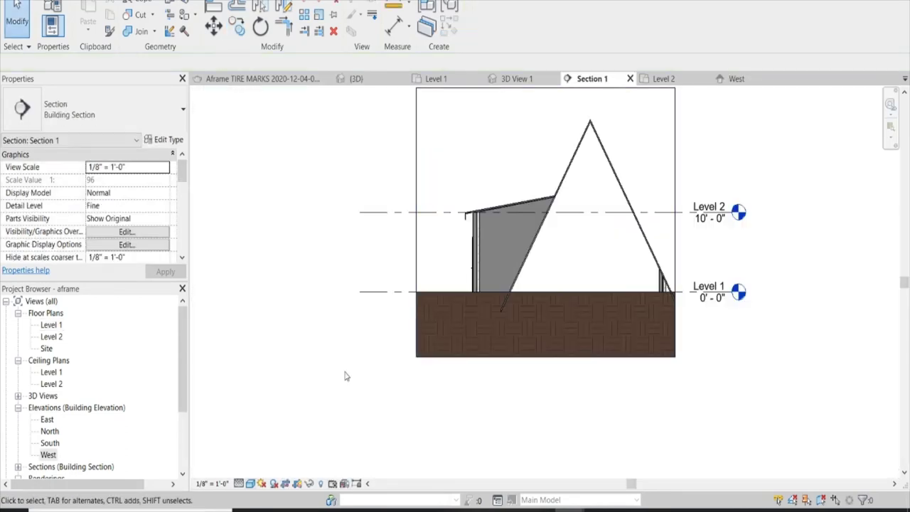
# Turn on the Mass category in Section 1's Visibility/Graphics Overrides, then apply and close
pyautogui.scroll(3, 653, 177)
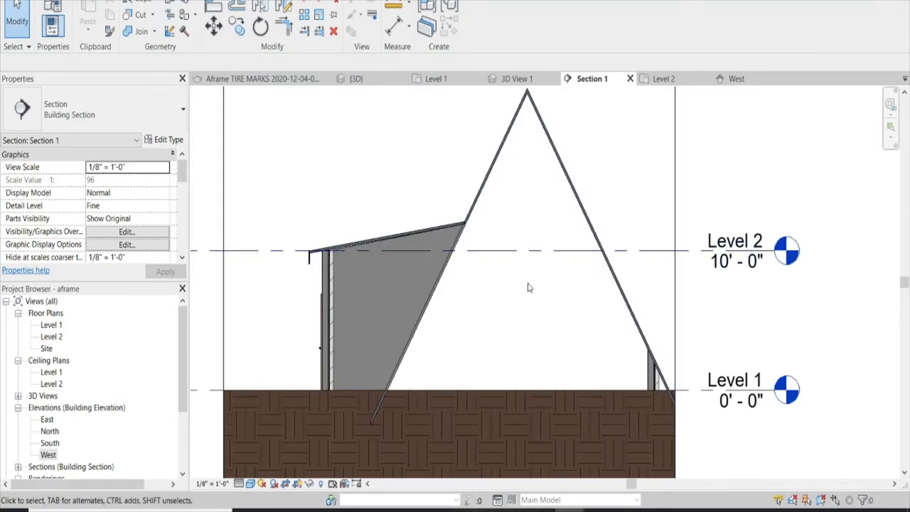
pyautogui.scroll(1, 528, 287)
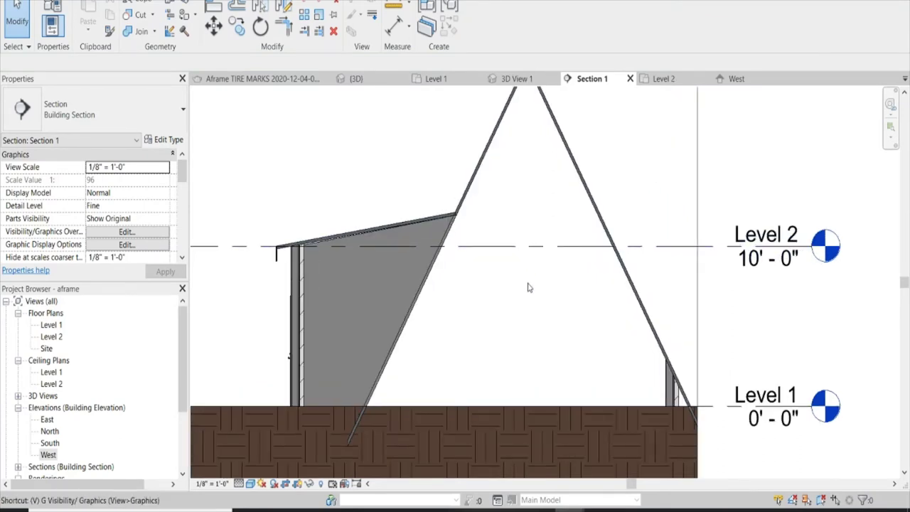
pyautogui.press('v')
pyautogui.press('v')
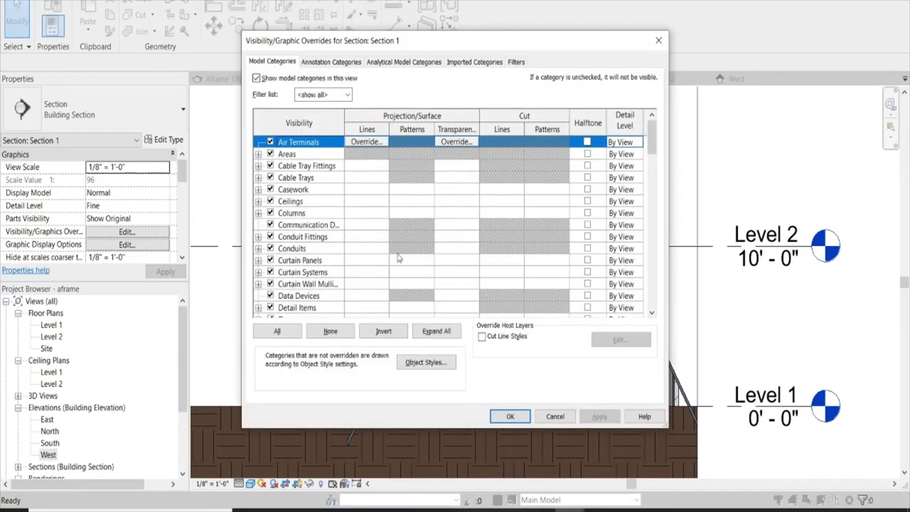
pyautogui.scroll(-2, 349, 254)
pyautogui.scroll(-3, 341, 256)
pyautogui.scroll(-3, 327, 257)
pyautogui.scroll(-2, 307, 259)
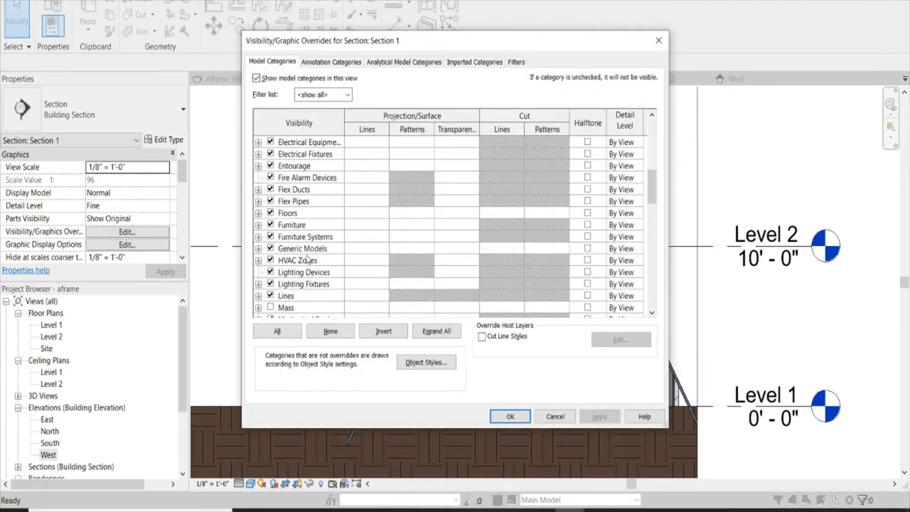
pyautogui.scroll(-1, 292, 267)
pyautogui.click(270, 272)
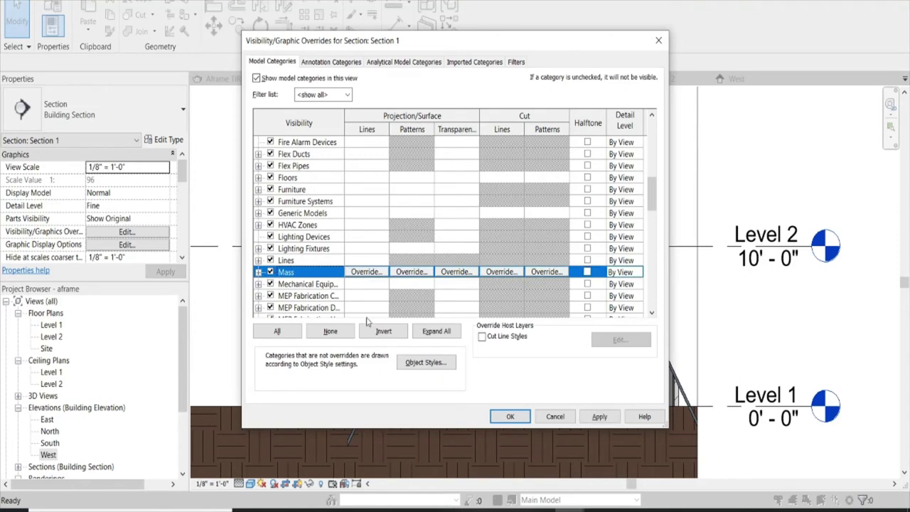
pyautogui.click(599, 418)
pyautogui.click(509, 417)
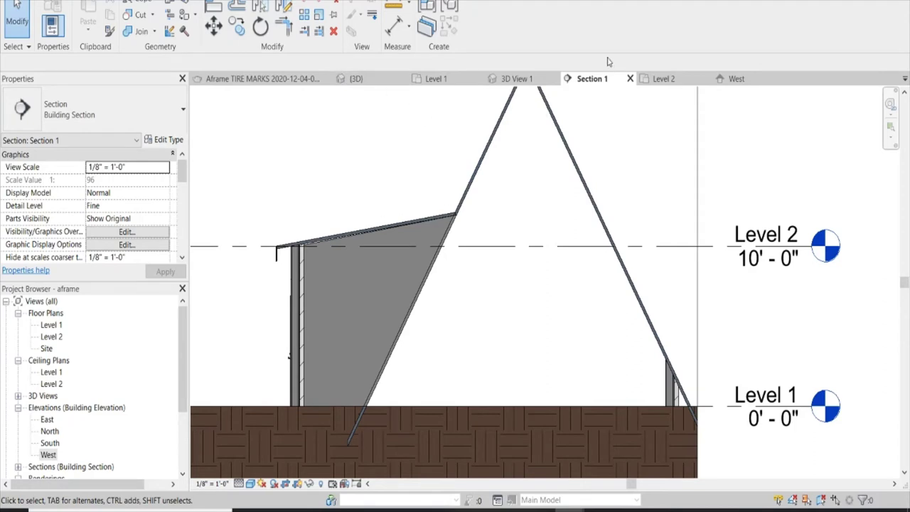
# Check the section line on Level 1, return to Section 1, and start a Model In-Place element
pyautogui.click(434, 79)
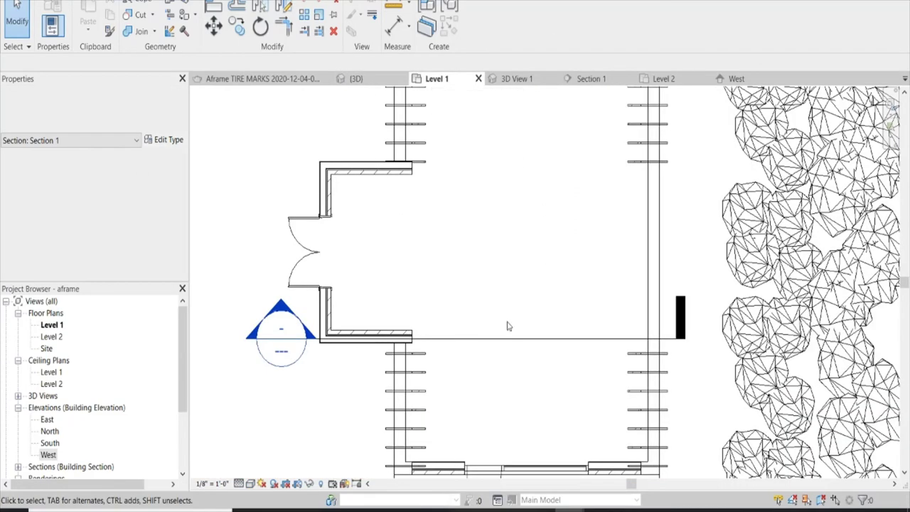
pyautogui.click(496, 342)
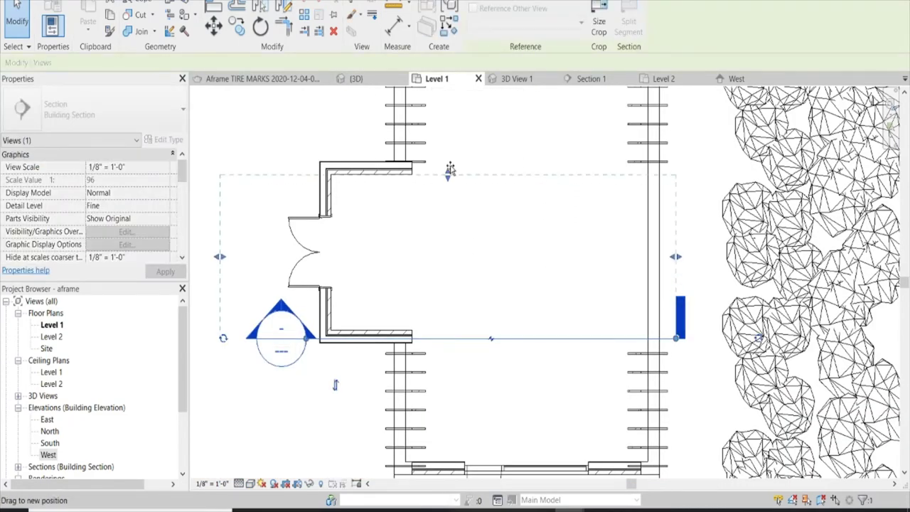
pyautogui.click(602, 79)
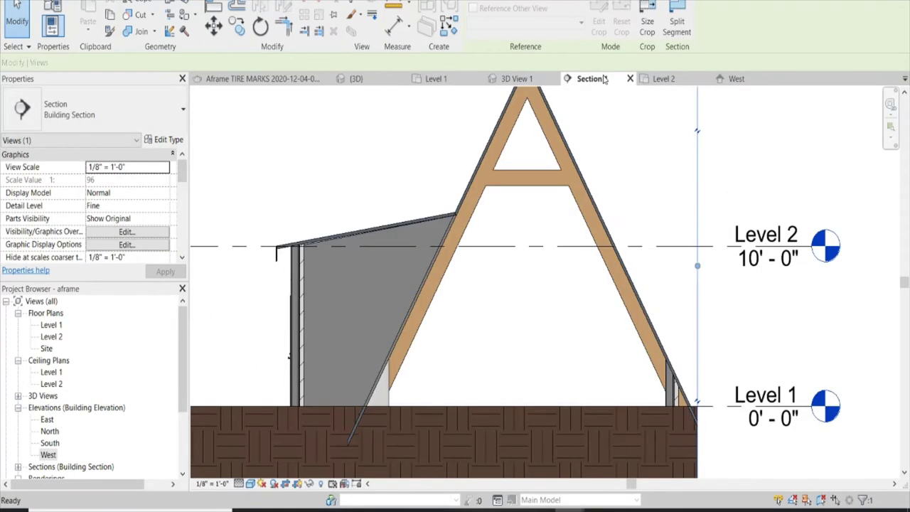
pyautogui.click(663, 318)
pyautogui.click(625, 316)
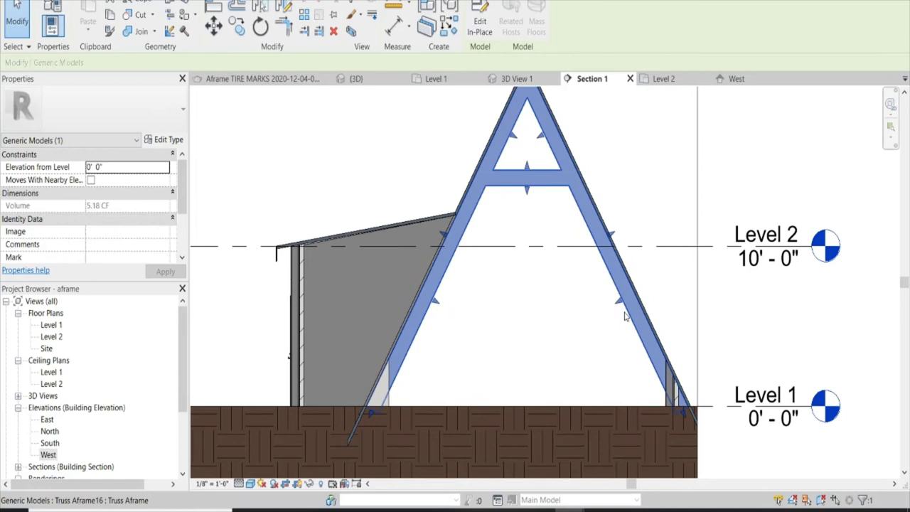
pyautogui.click(541, 318)
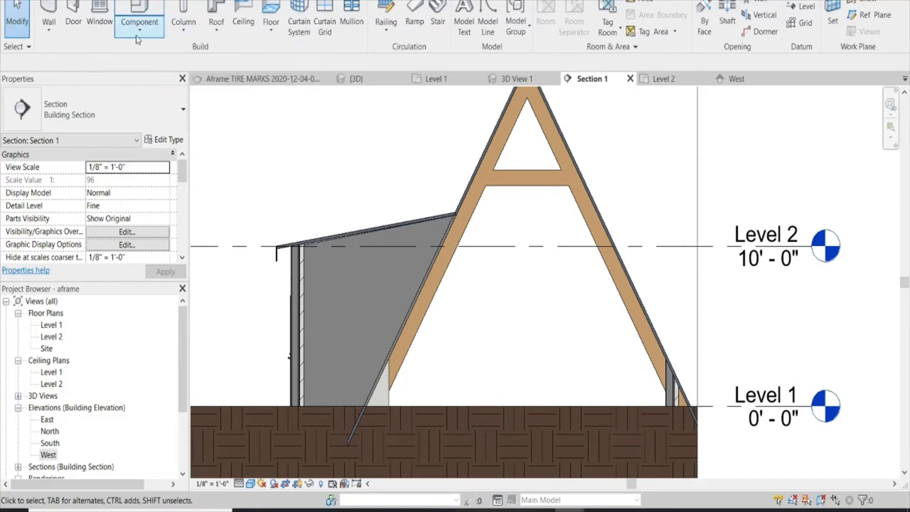
pyautogui.click(139, 36)
pyautogui.click(155, 82)
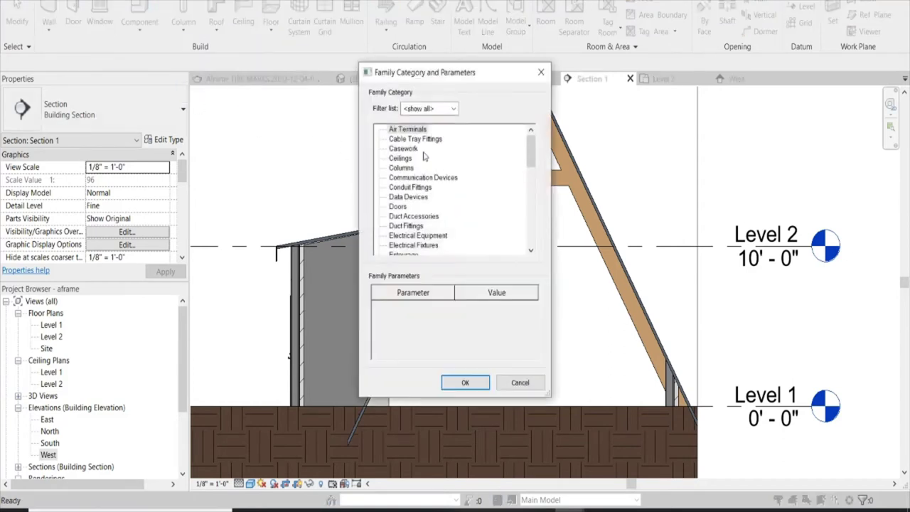
# Create a Generic Models in-place family named Truss 2 and start an extrusion on the truss face
pyautogui.scroll(-2, 430, 178)
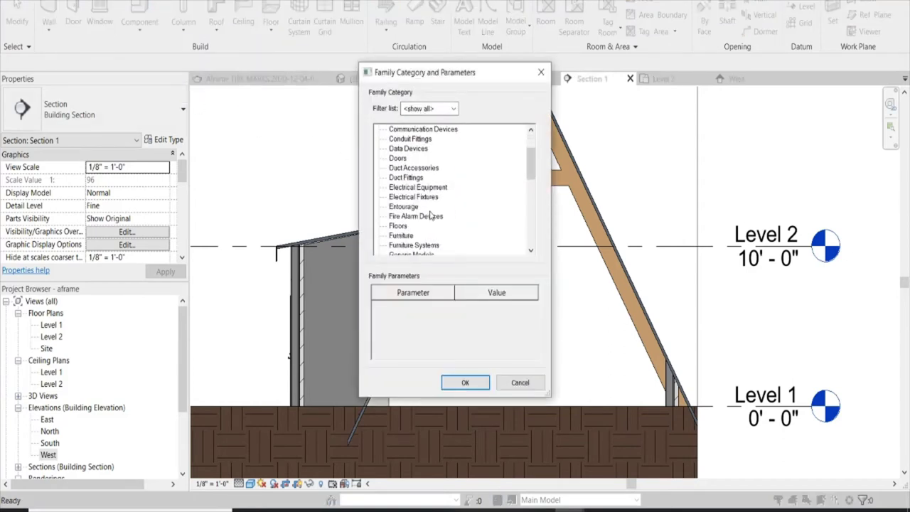
pyautogui.scroll(-2, 431, 214)
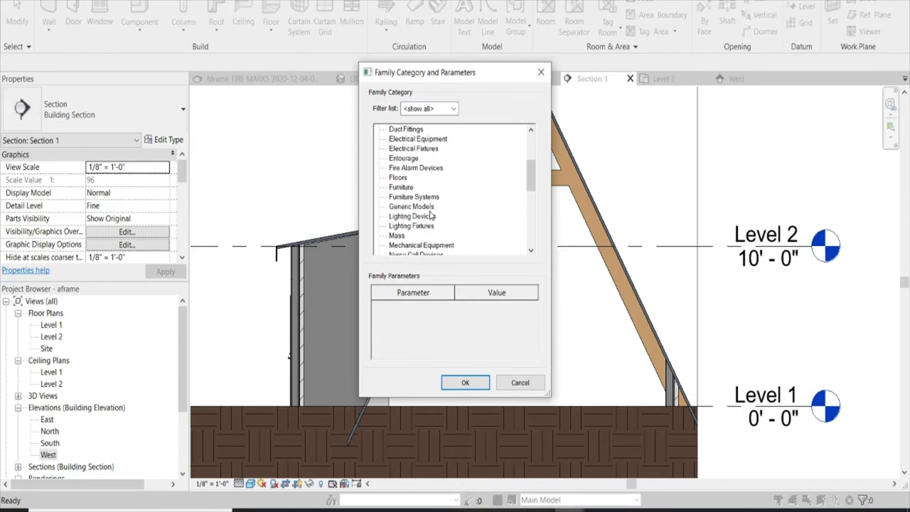
pyautogui.click(465, 383)
pyautogui.write('Truss 2')
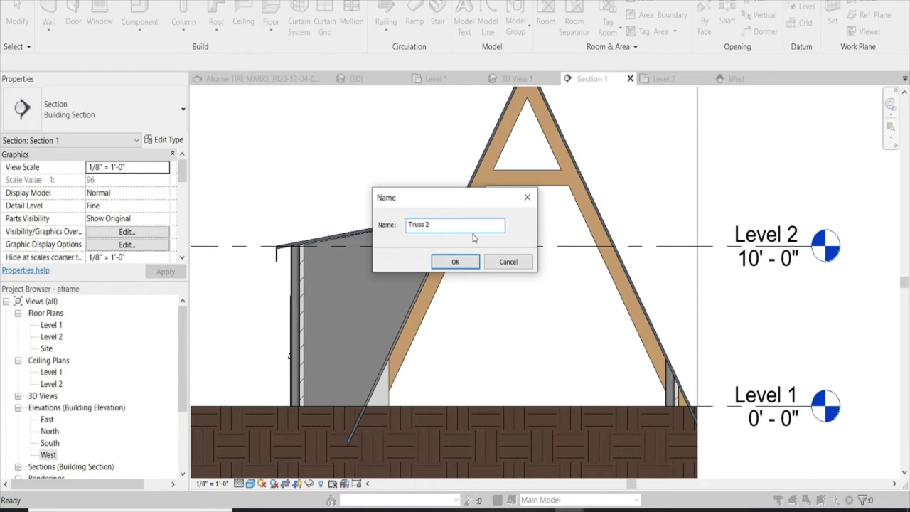
pyautogui.click(474, 265)
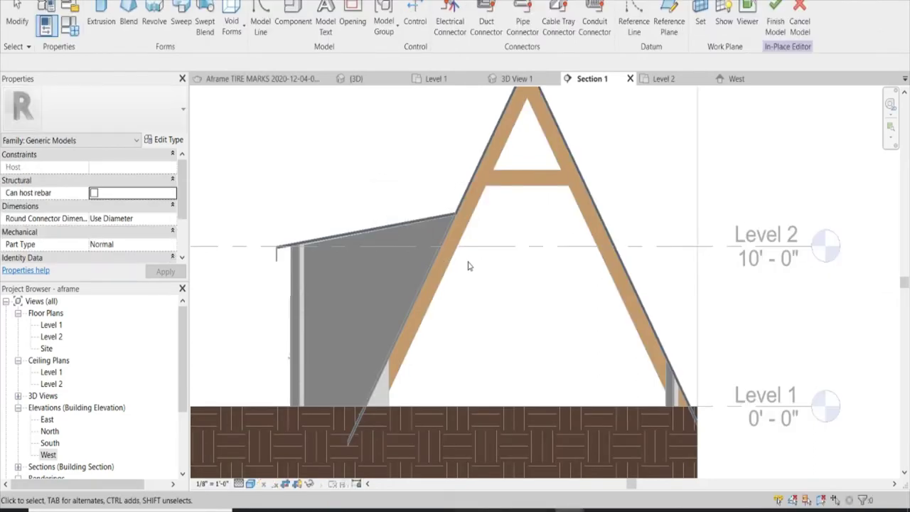
pyautogui.click(94, 10)
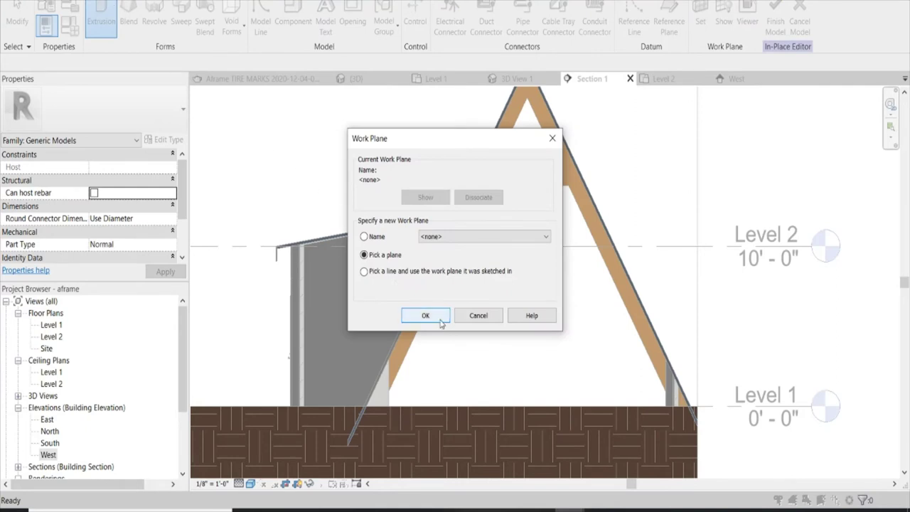
pyautogui.click(426, 316)
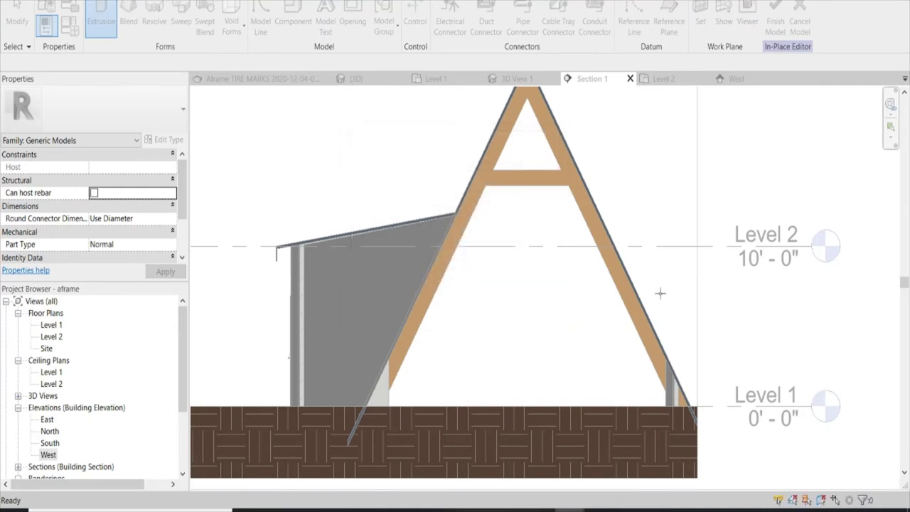
pyautogui.click(613, 278)
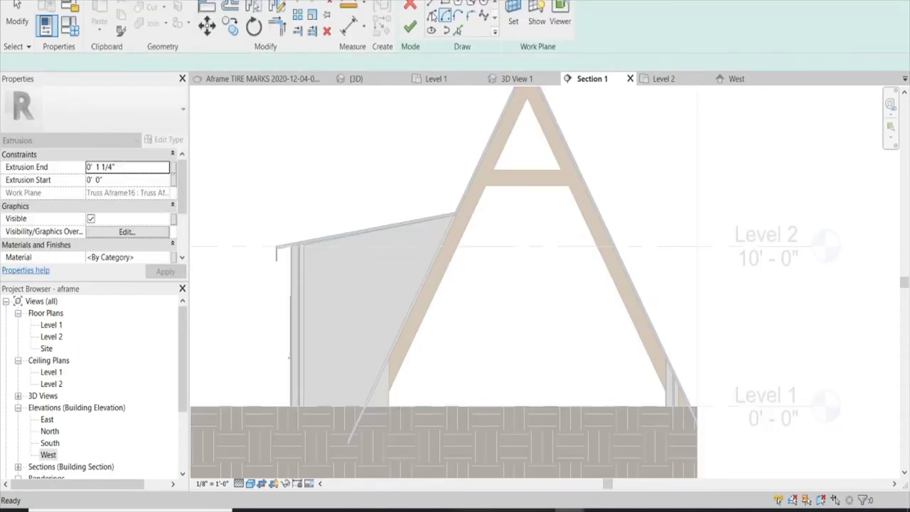
# Sketch chained lines from the truss's lower-right corner to the apex and down to the wall-base corner
pyautogui.scroll(-1, 466, 238)
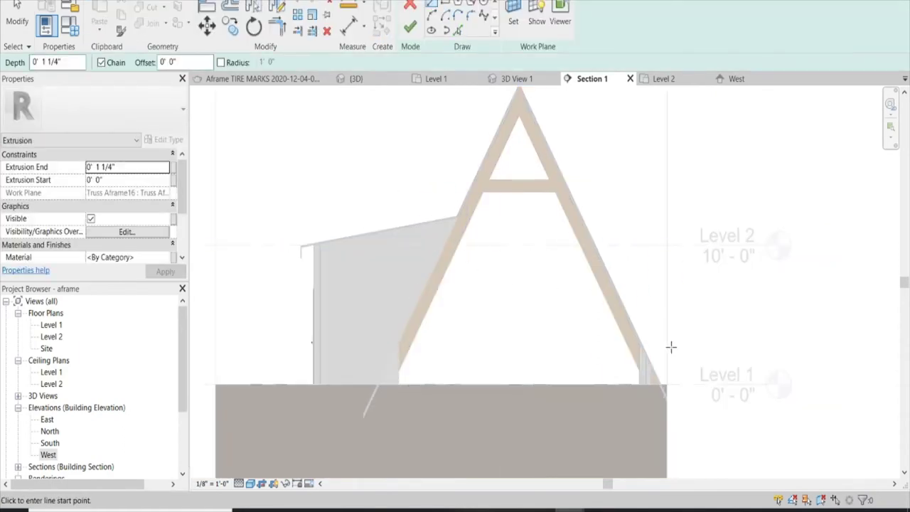
pyautogui.scroll(1, 670, 347)
pyautogui.scroll(2, 711, 398)
pyautogui.scroll(1, 643, 398)
pyautogui.scroll(2, 655, 424)
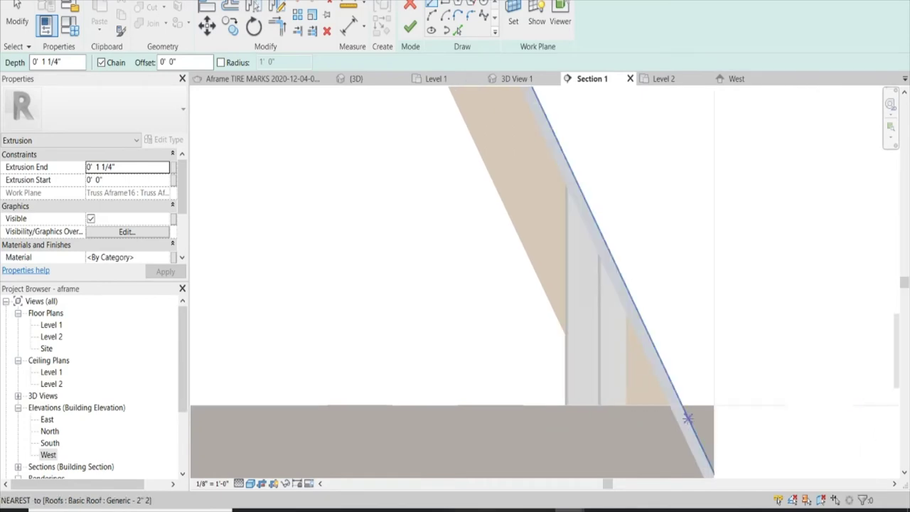
pyautogui.click(665, 403)
pyautogui.scroll(-2, 665, 402)
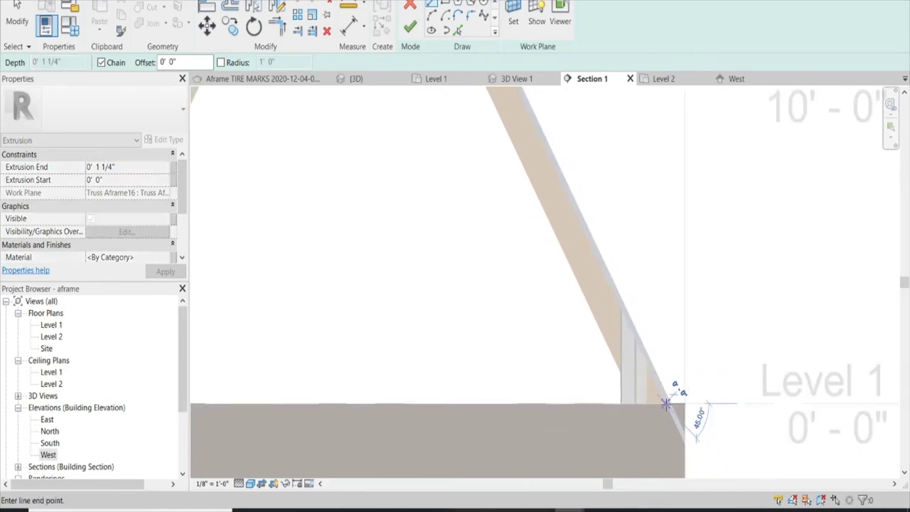
pyautogui.scroll(-3, 609, 372)
pyautogui.scroll(2, 537, 171)
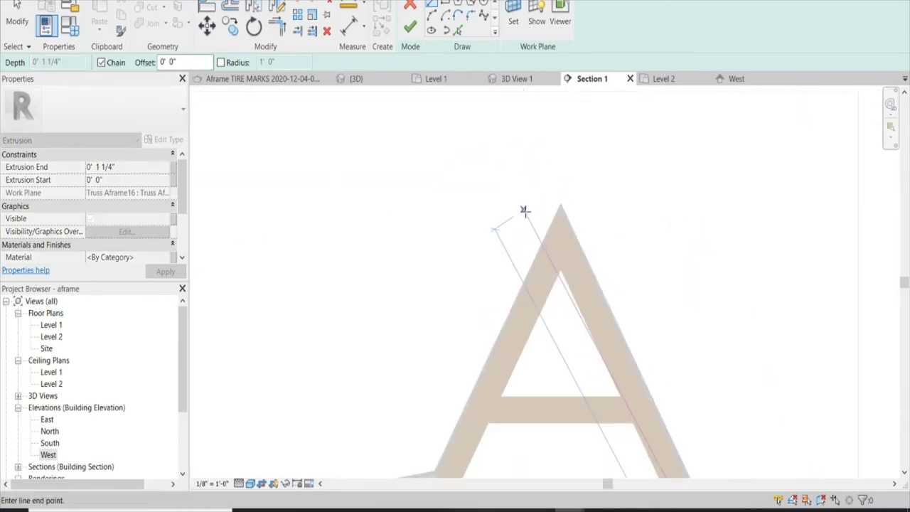
pyautogui.scroll(2, 654, 203)
pyautogui.scroll(1, 654, 199)
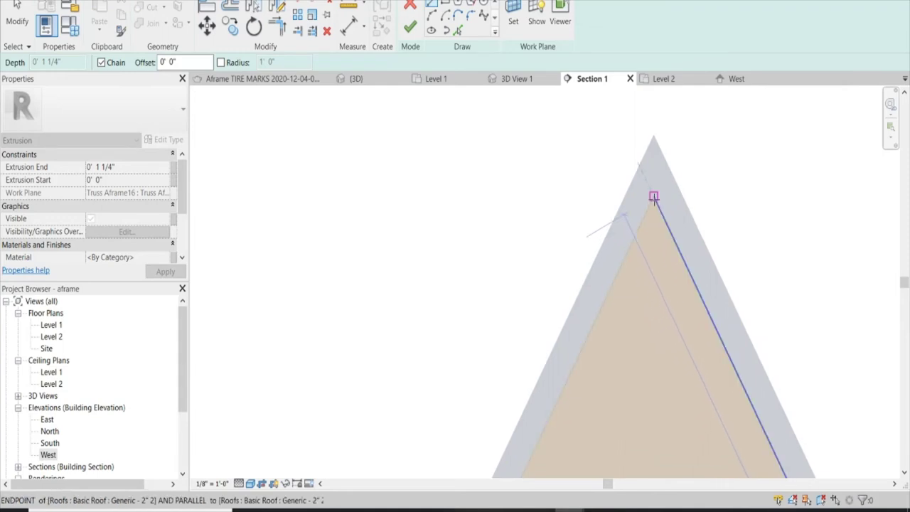
pyautogui.click(654, 196)
pyautogui.scroll(-2, 691, 159)
pyautogui.scroll(-1, 691, 160)
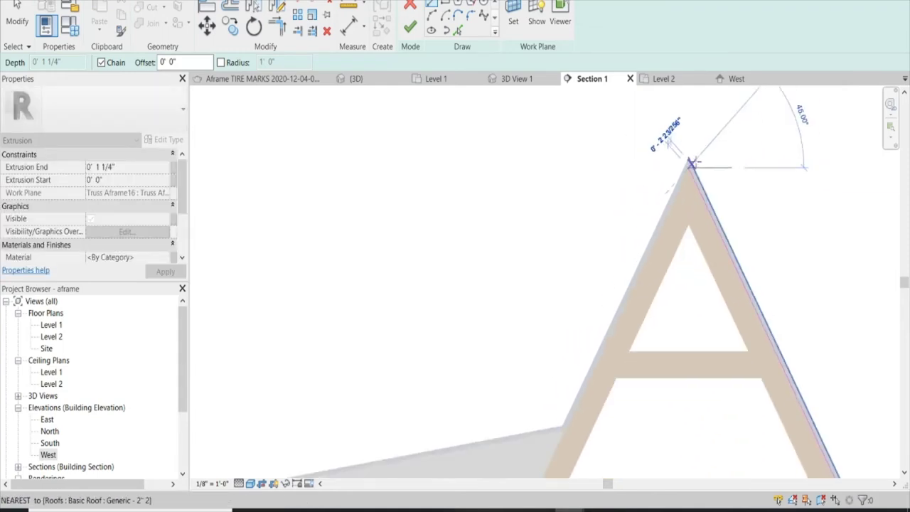
pyautogui.scroll(-1, 695, 162)
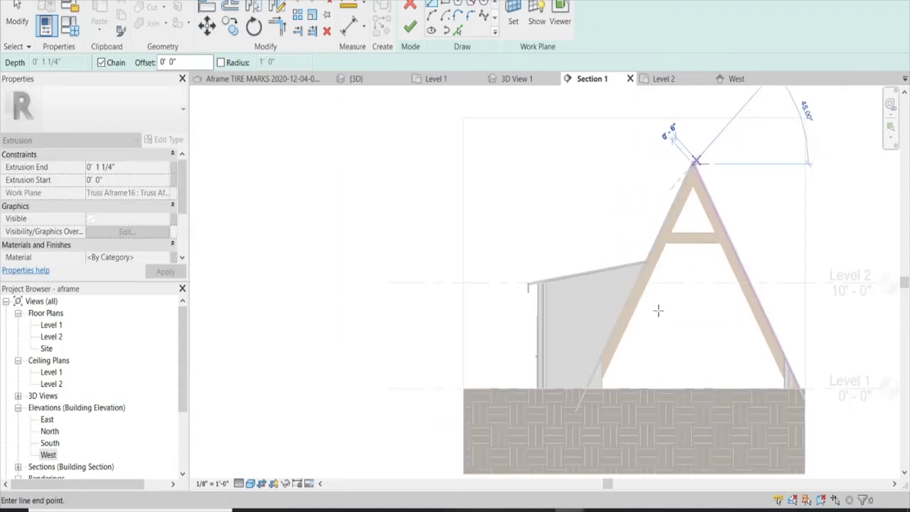
pyautogui.scroll(1, 683, 277)
pyautogui.scroll(2, 539, 340)
pyautogui.scroll(2, 539, 339)
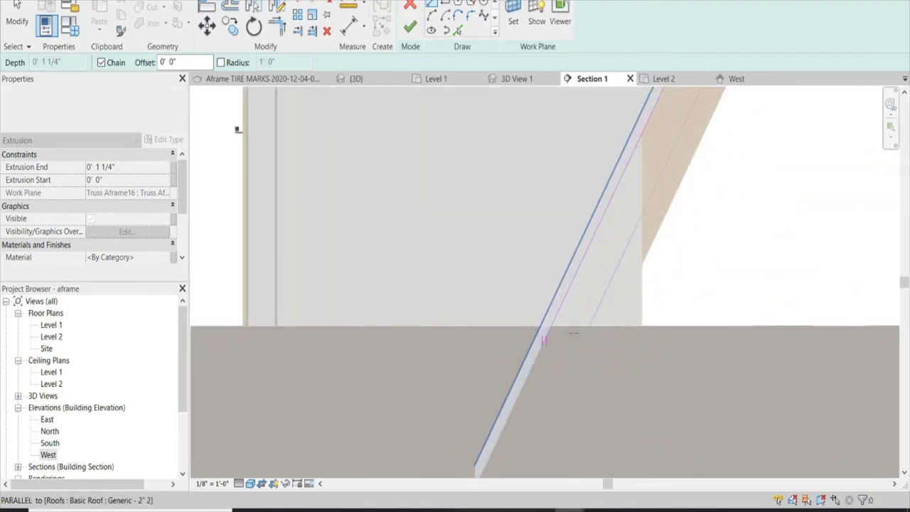
pyautogui.click(551, 327)
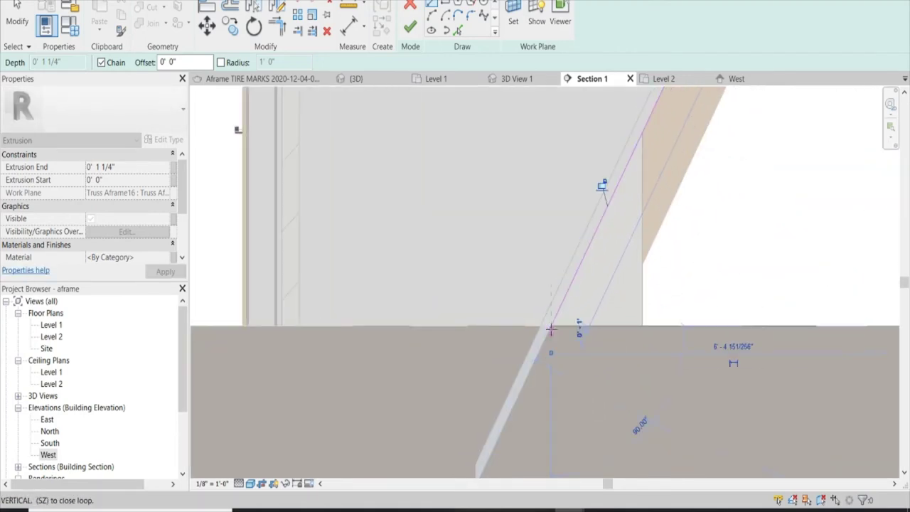
pyautogui.scroll(-1, 671, 356)
pyautogui.scroll(-1, 569, 334)
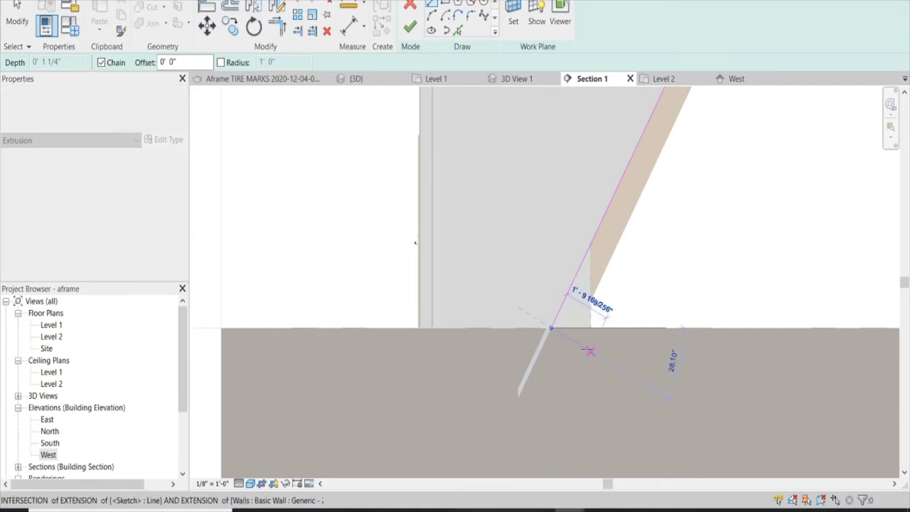
pyautogui.press('Escape')
# Drag the left-leg line's lower end up to the wall corner, shortening it to about 10'-7"
pyautogui.scroll(-1, 573, 364)
pyautogui.scroll(-1, 515, 390)
pyautogui.scroll(1, 620, 214)
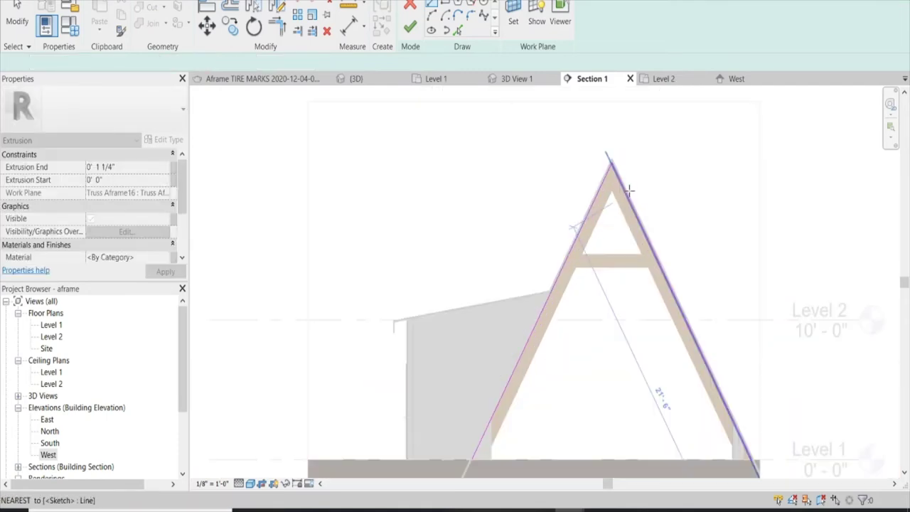
pyautogui.scroll(1, 612, 203)
pyautogui.scroll(-1, 600, 194)
pyautogui.press('Escape')
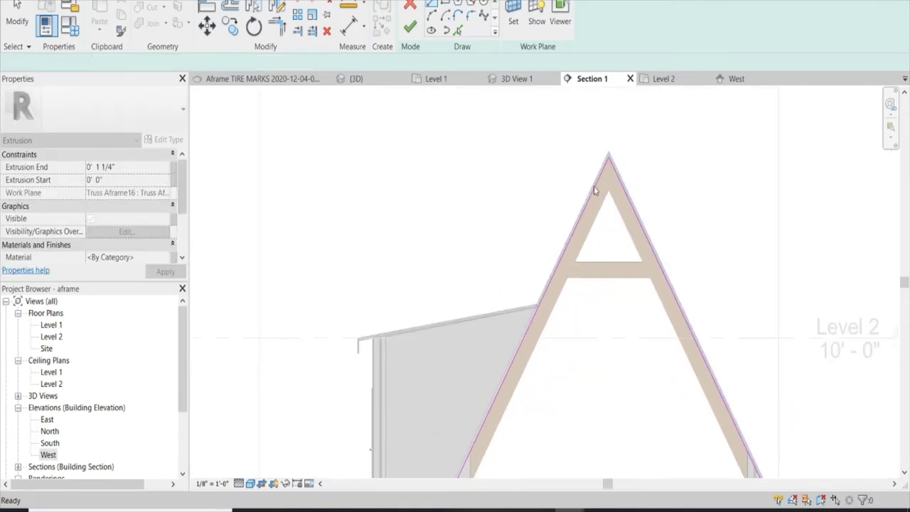
pyautogui.click(595, 192)
pyautogui.scroll(-3, 486, 321)
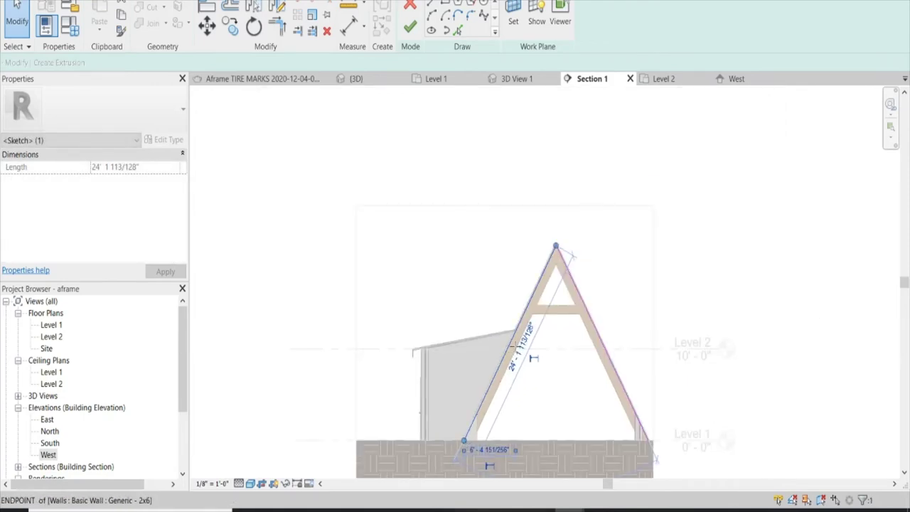
pyautogui.moveTo(463, 441); pyautogui.dragTo(519, 305)
pyautogui.scroll(4, 514, 332)
pyautogui.scroll(2, 518, 305)
pyautogui.scroll(-2, 518, 305)
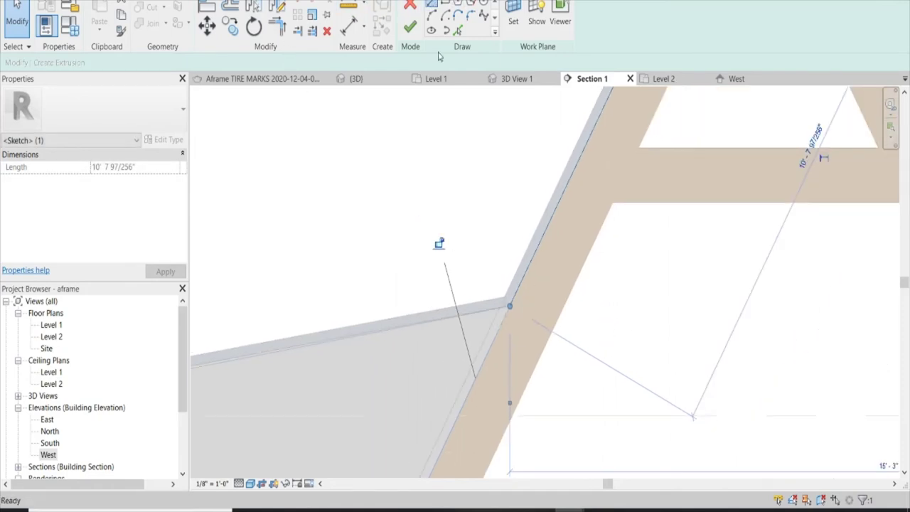
# Trace the outer truss outline: left leg to crossbeam, along its underside, and down the right leg
pyautogui.click(431, 15)
pyautogui.click(509, 305)
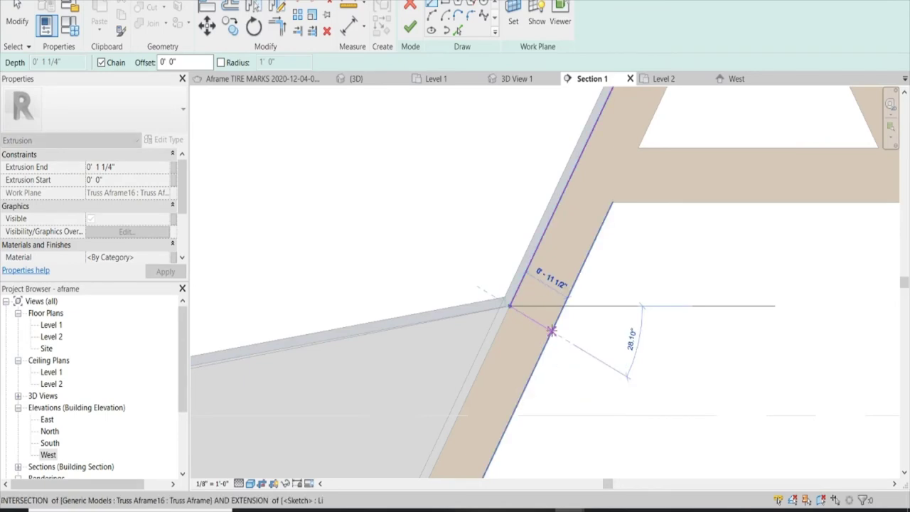
pyautogui.click(551, 330)
pyautogui.scroll(-1, 552, 331)
pyautogui.scroll(-1, 551, 330)
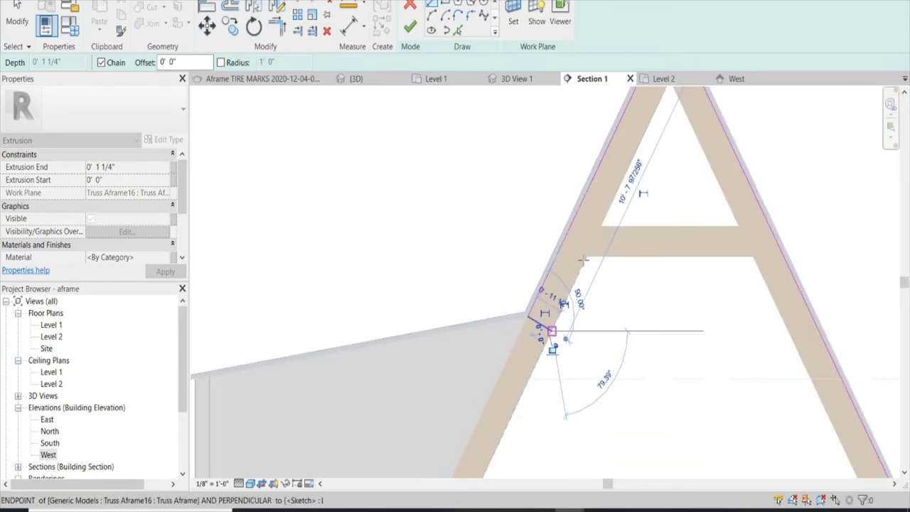
pyautogui.click(586, 257)
pyautogui.scroll(-1, 585, 258)
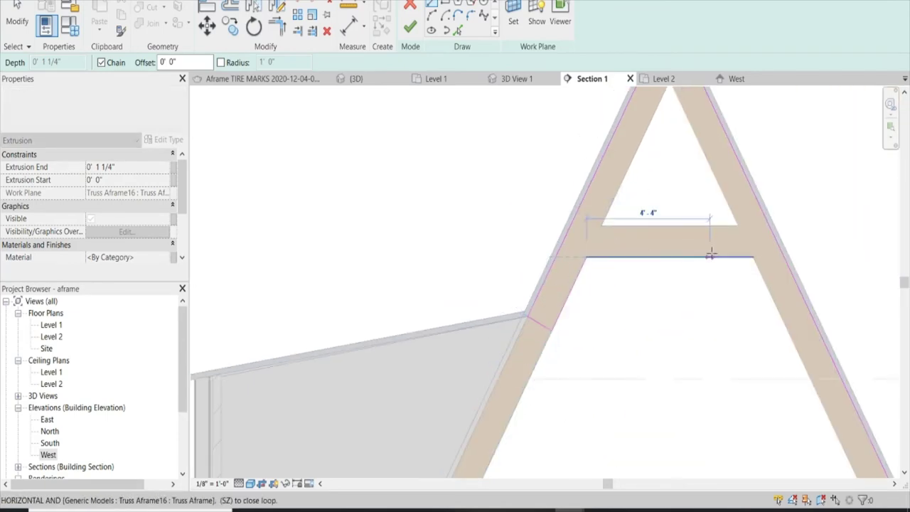
pyautogui.click(751, 256)
pyautogui.scroll(-1, 731, 242)
pyautogui.scroll(-2, 792, 366)
pyautogui.scroll(1, 799, 370)
pyautogui.scroll(2, 798, 376)
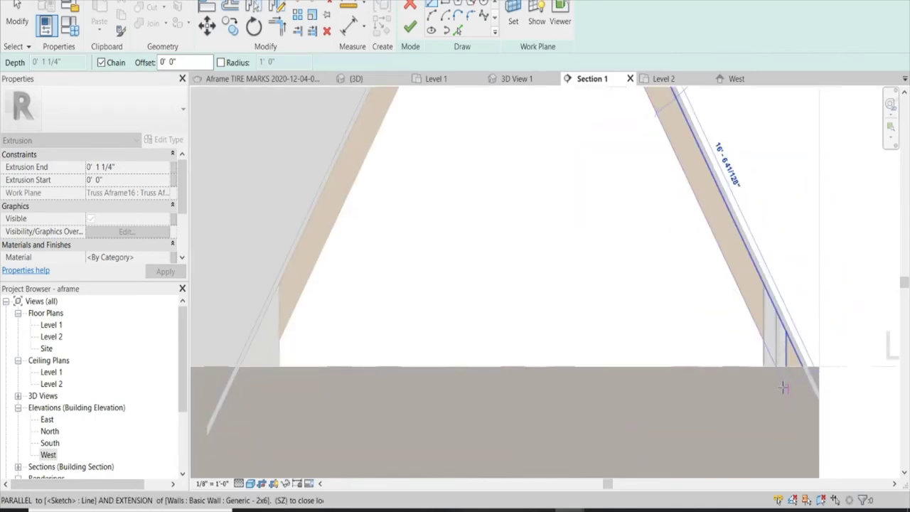
pyautogui.click(781, 379)
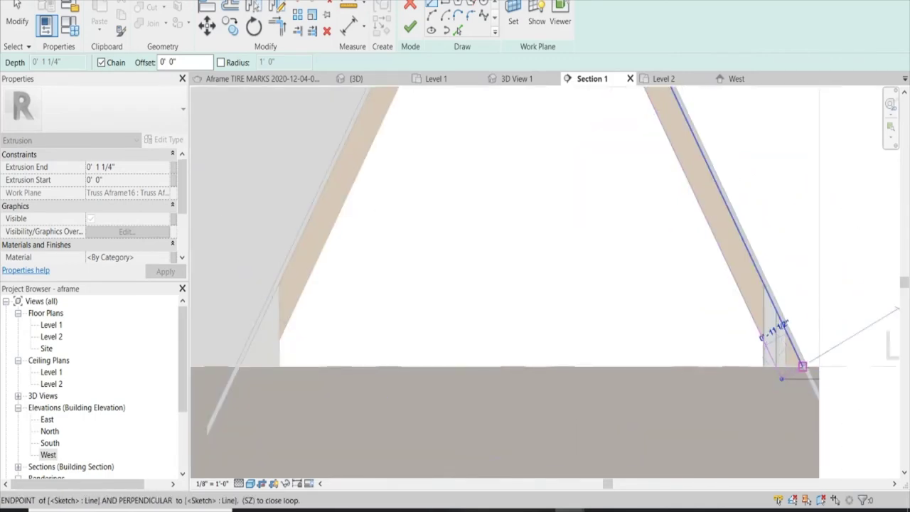
pyautogui.scroll(-3, 696, 366)
pyautogui.scroll(-1, 582, 287)
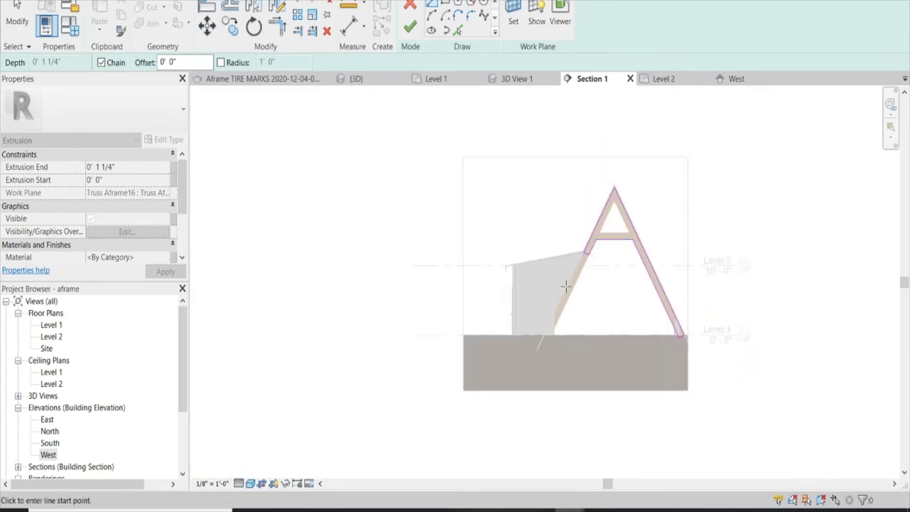
pyautogui.scroll(3, 649, 165)
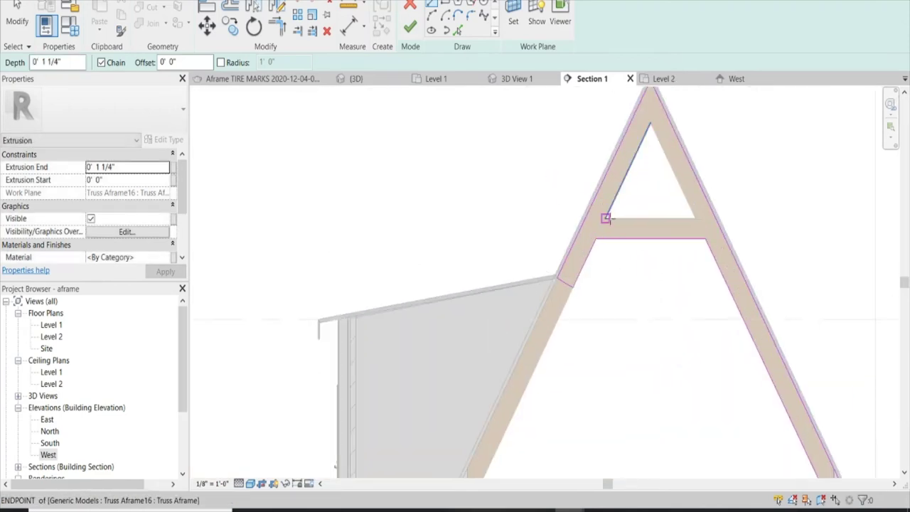
# Draw the closed inner triangle from the crossbeam's top corner up to the apex and back
pyautogui.click(611, 211)
pyautogui.click(651, 98)
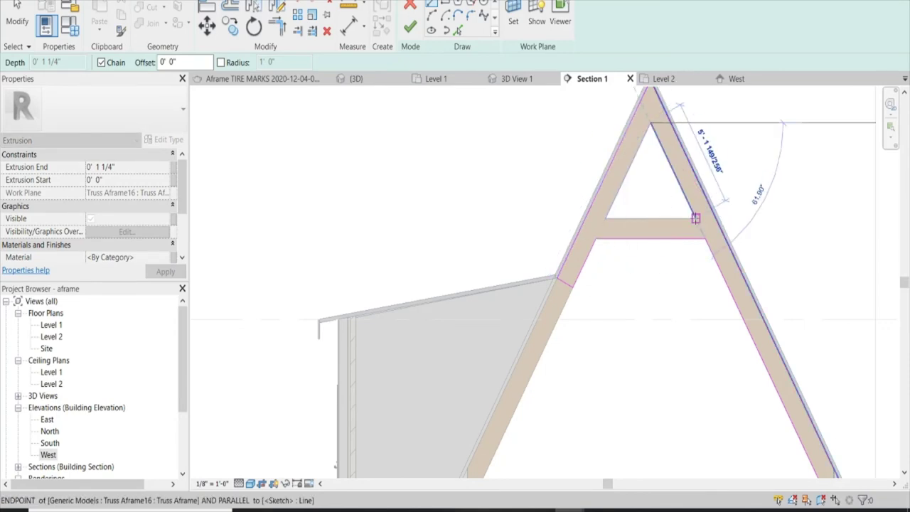
pyautogui.click(696, 219)
pyautogui.click(605, 218)
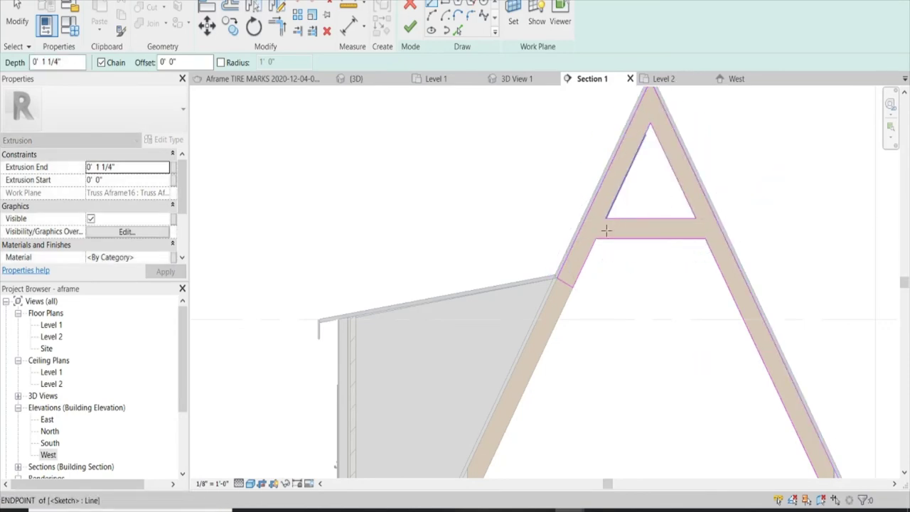
pyautogui.scroll(-2, 606, 229)
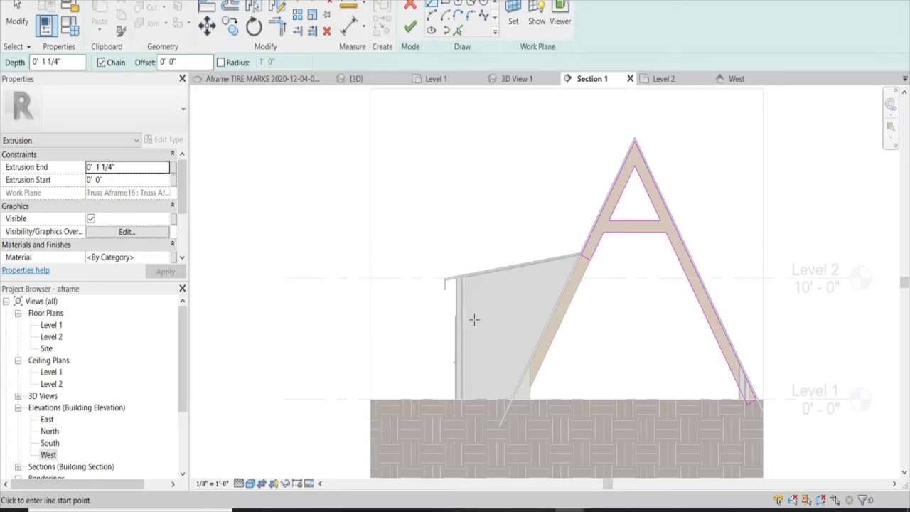
# Check the truss sketch in {3D}, finish the extrusion, and view it in the Level 1 plan
pyautogui.click(368, 83)
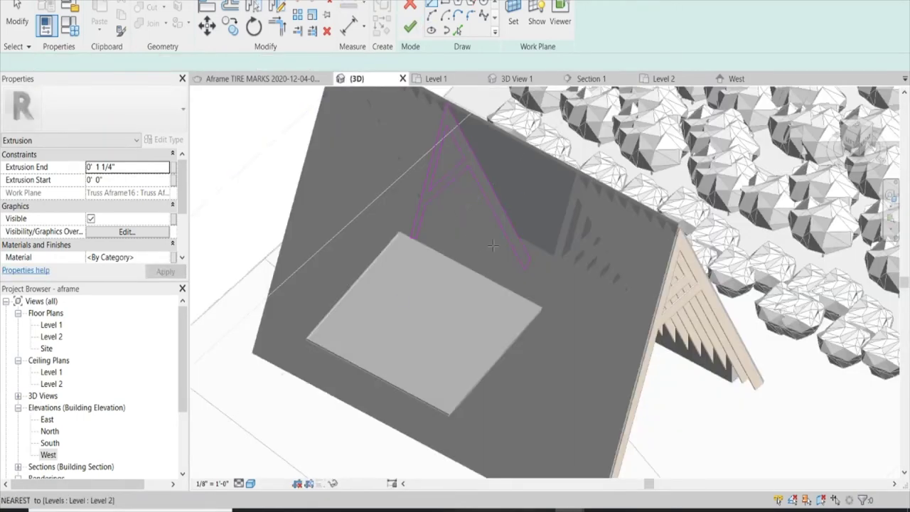
pyautogui.moveTo(515, 234)
pyautogui.keyDown('shift'); pyautogui.mouseDown(button='middle')
pyautogui.moveTo(502, 246)
pyautogui.moveTo(533, 248)
pyautogui.moveTo(382, 187)
pyautogui.moveTo(344, 65)
pyautogui.moveTo(366, 106)
pyautogui.moveTo(378, 168)
pyautogui.moveTo(368, 160)
pyautogui.mouseUp(button='middle'); pyautogui.keyUp('shift')
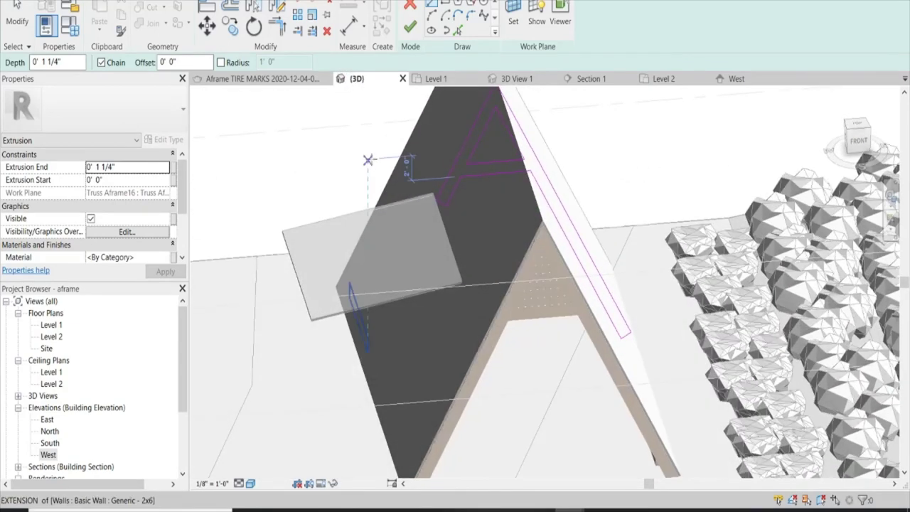
pyautogui.click(410, 26)
pyautogui.click(436, 78)
pyautogui.write('11.5"')
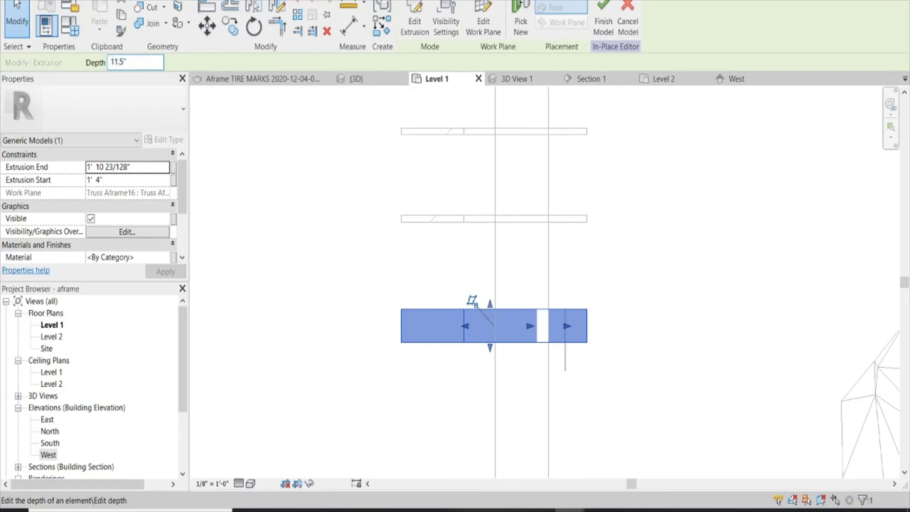
# Commit the thinner extrusion depth for Truss 2 and deselect it
pyautogui.press('Return')
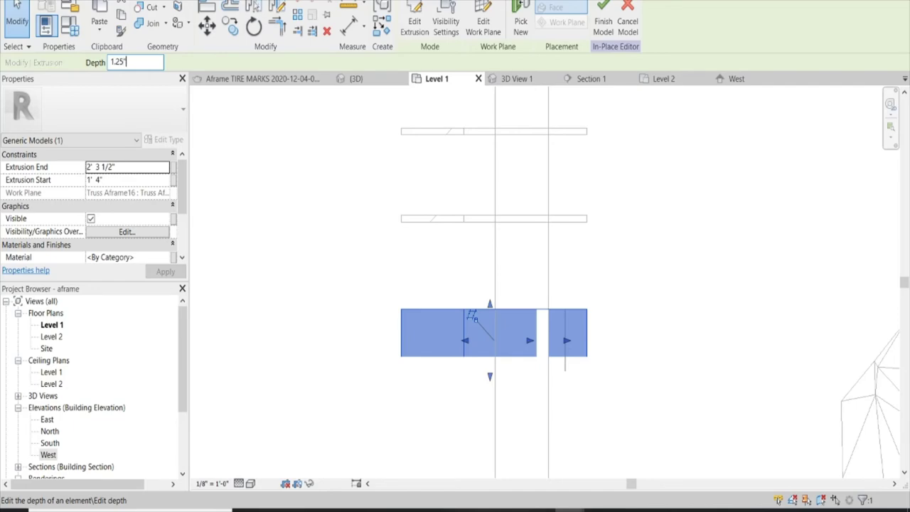
pyautogui.press('Return')
pyautogui.click(664, 333)
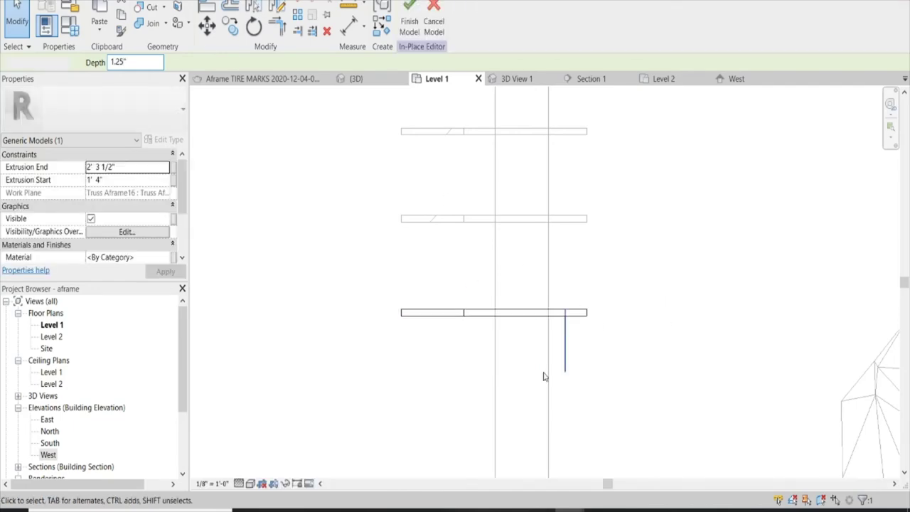
# Delete the stray vertical model line in the plan
pyautogui.click(566, 343)
pyautogui.press('Delete')
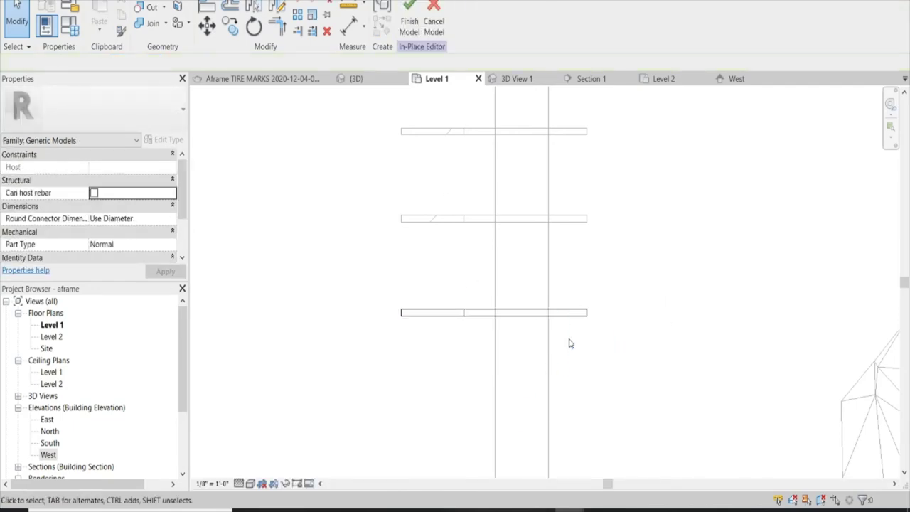
pyautogui.scroll(-2, 576, 264)
pyautogui.scroll(-2, 587, 278)
pyautogui.scroll(-1, 581, 291)
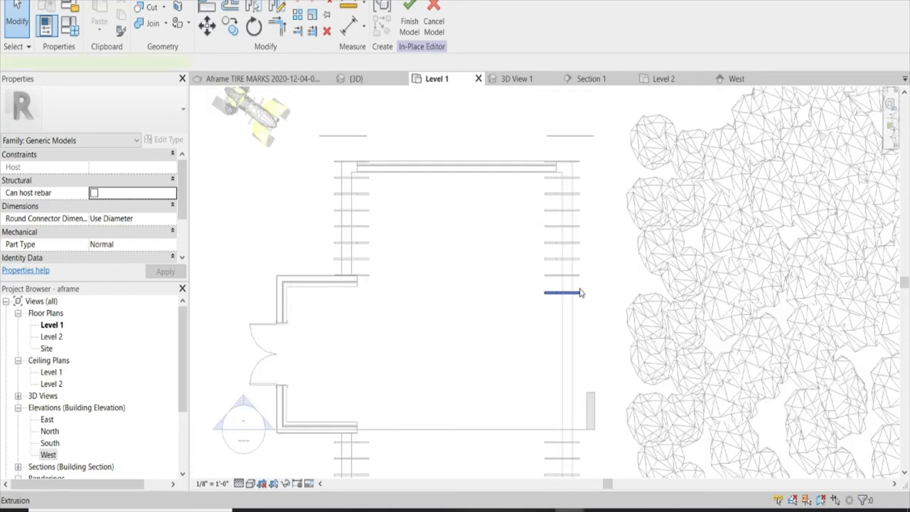
# Start copying the extrusion with CO, using its end as the base point
pyautogui.click(581, 292)
pyautogui.press('c')
pyautogui.press('o')
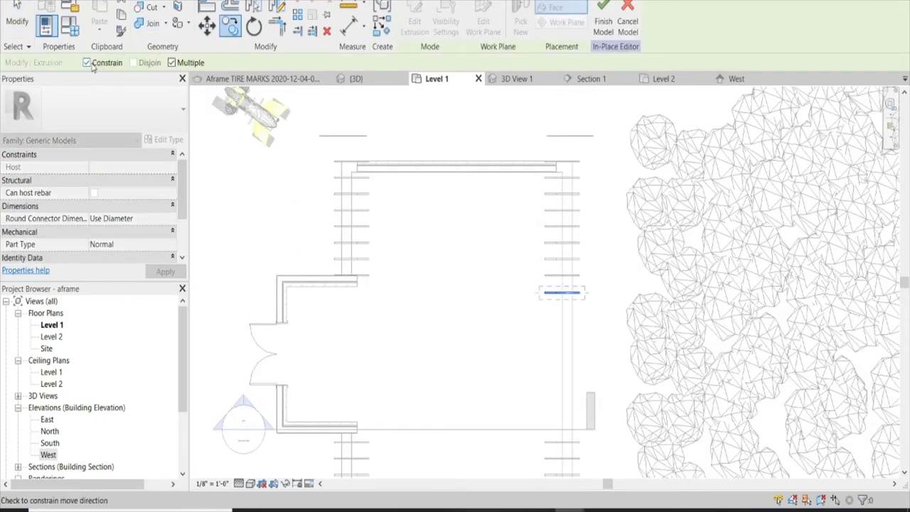
pyautogui.scroll(2, 565, 302)
pyautogui.scroll(3, 529, 221)
pyautogui.click(530, 234)
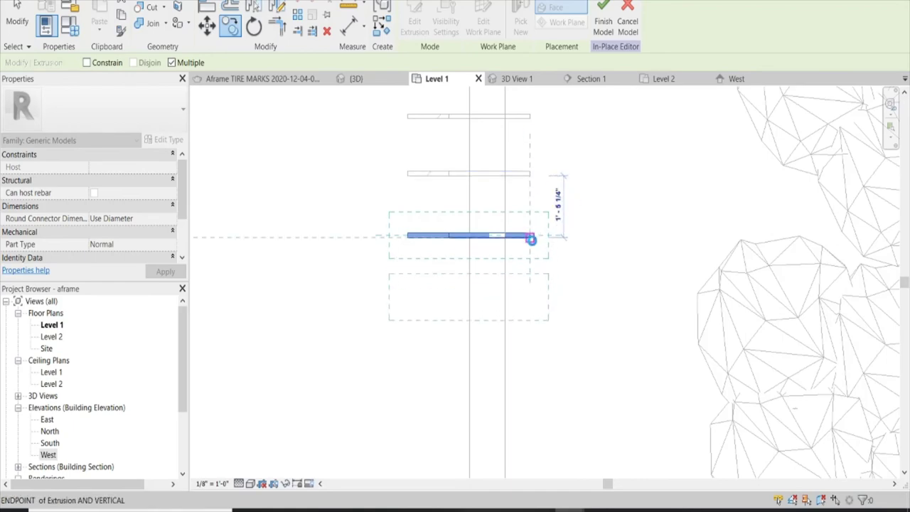
pyautogui.click(531, 240)
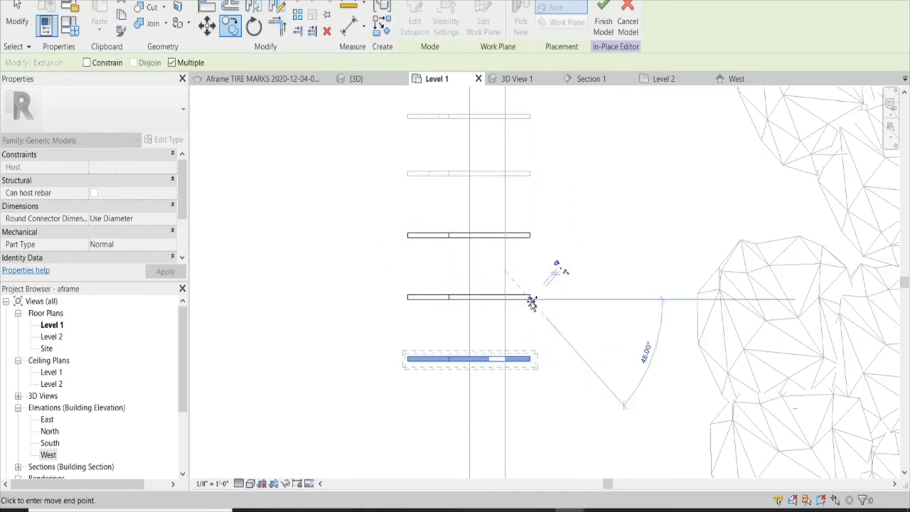
pyautogui.scroll(-3, 529, 301)
pyautogui.scroll(-1, 530, 302)
pyautogui.scroll(3, 532, 316)
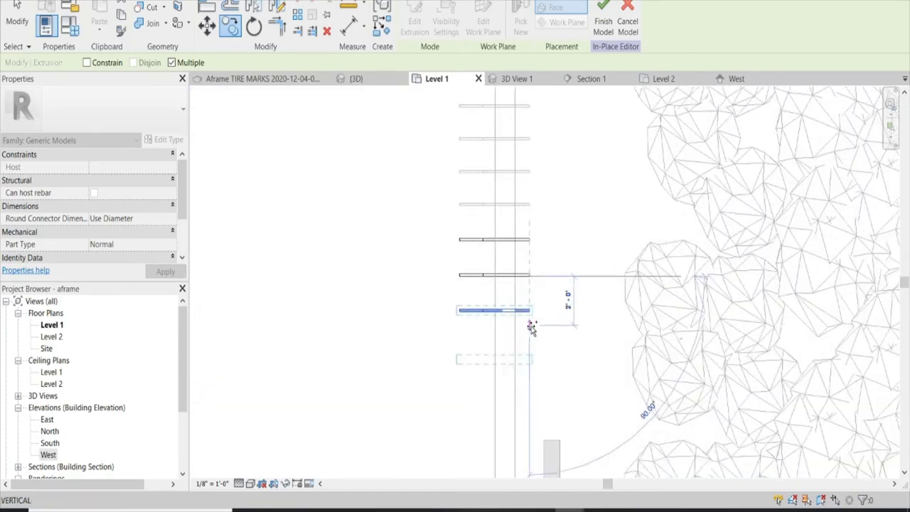
pyautogui.scroll(-2, 531, 313)
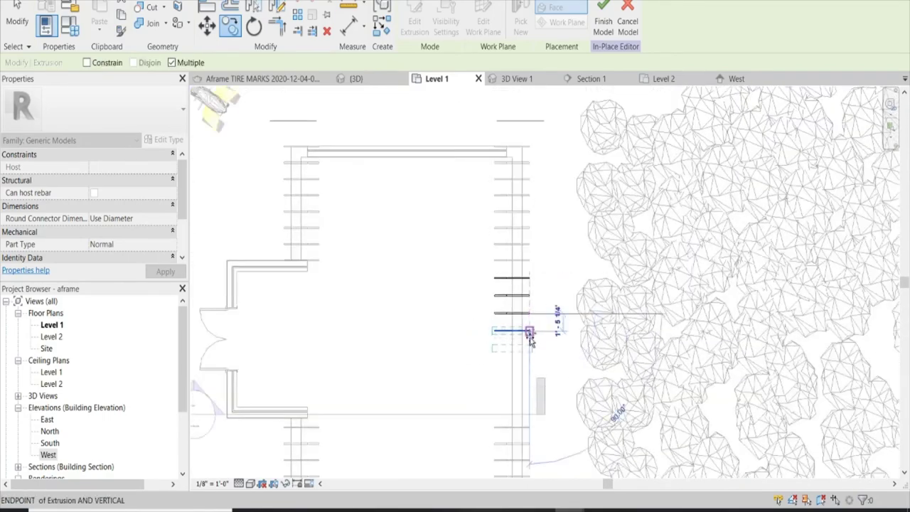
pyautogui.scroll(3, 530, 330)
pyautogui.scroll(-1, 529, 321)
pyautogui.scroll(-1, 528, 334)
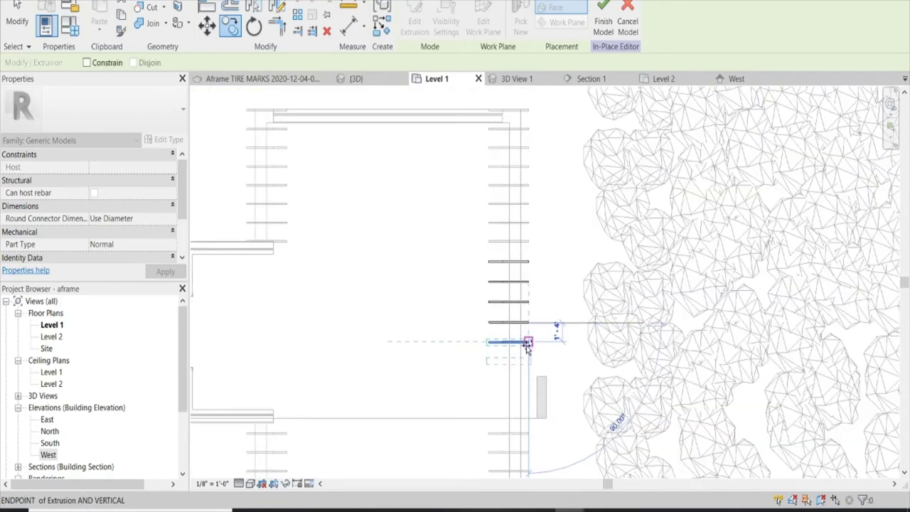
pyautogui.scroll(2, 532, 352)
pyautogui.scroll(-2, 531, 341)
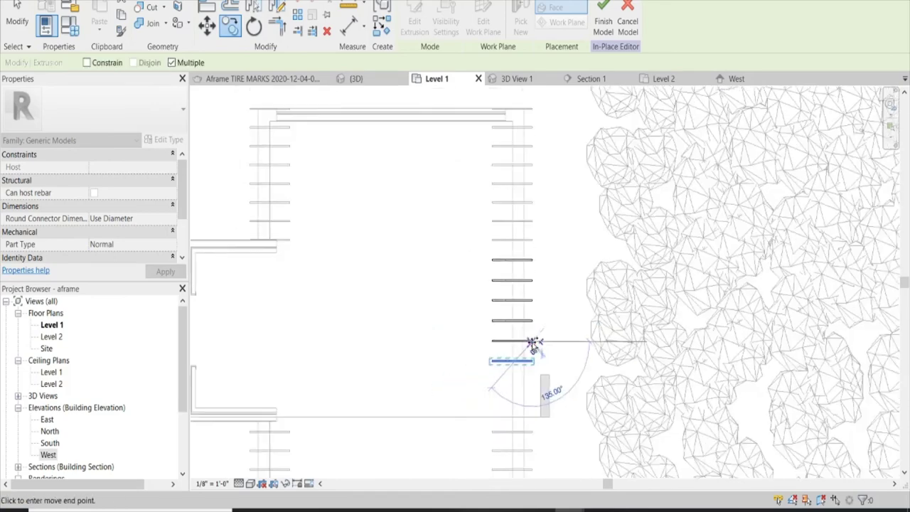
pyautogui.scroll(2, 532, 342)
pyautogui.scroll(1, 533, 361)
# Place the last copied tread 4'-6" further along the row, then end the copy
pyautogui.click(533, 384)
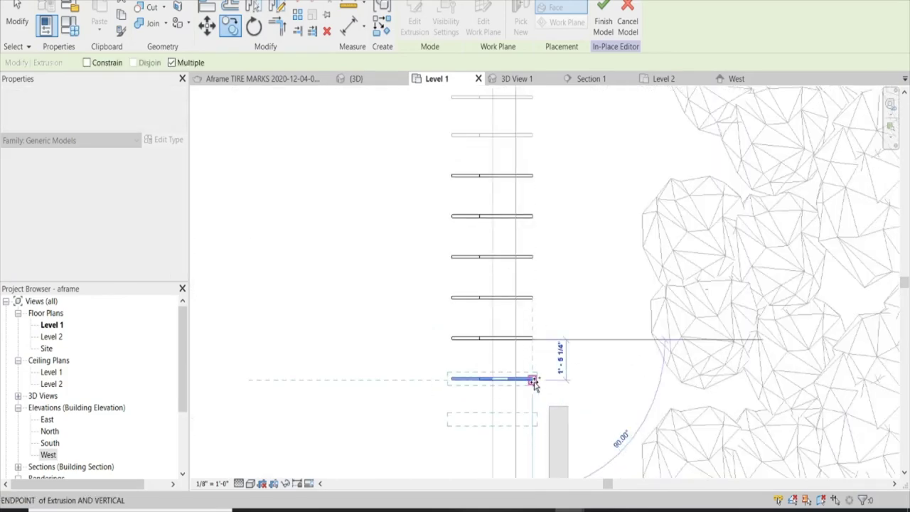
pyautogui.scroll(-3, 534, 382)
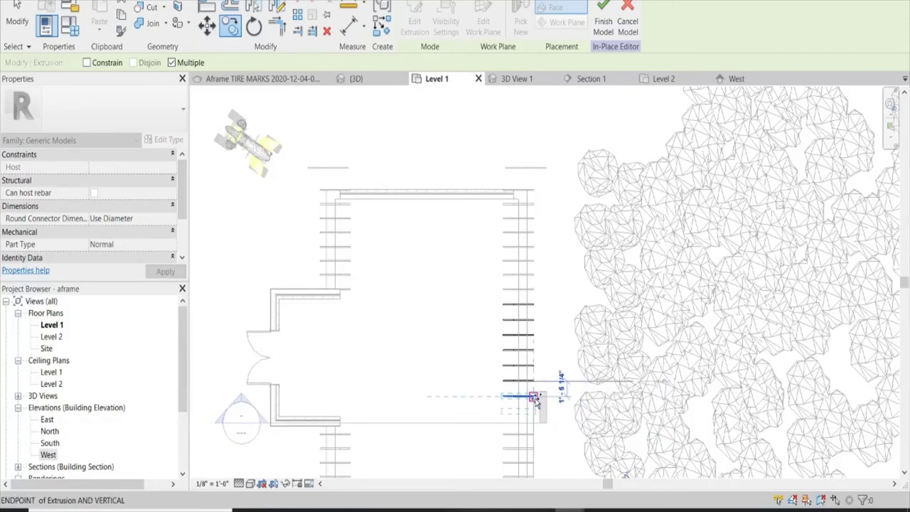
pyautogui.scroll(3, 534, 398)
pyautogui.click(535, 398)
pyautogui.scroll(-3, 535, 399)
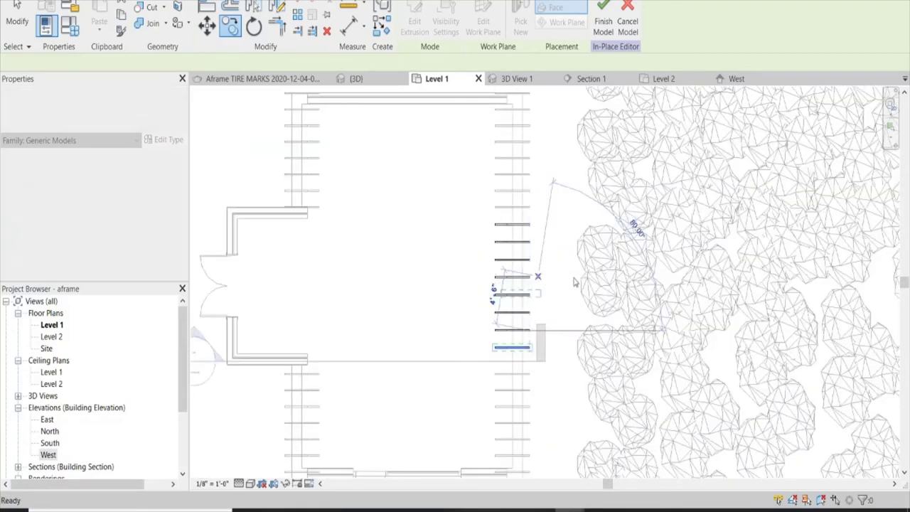
pyautogui.press('Escape')
pyautogui.press('Escape')
# Finish the in-place model and orbit the 3D view to the glulam beam
pyautogui.click(409, 27)
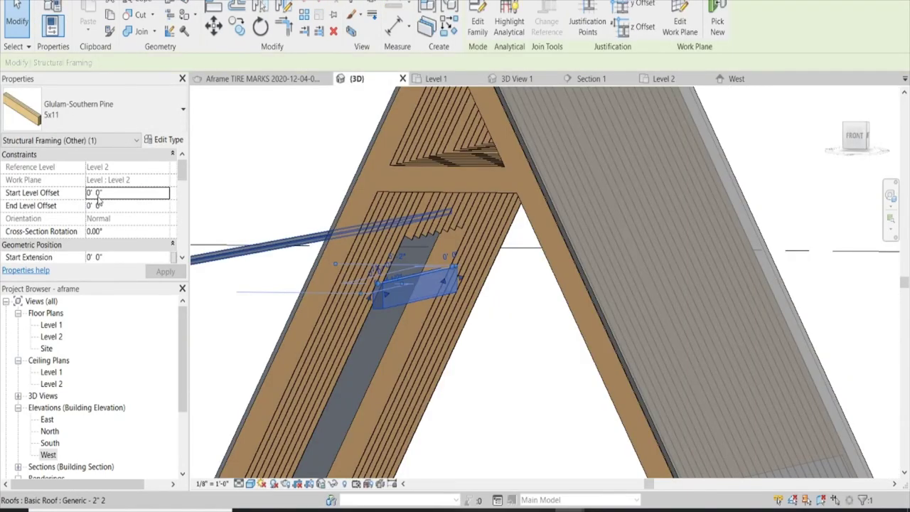
pyautogui.moveTo(462, 356)
pyautogui.keyDown('shift'); pyautogui.mouseDown(button='middle')
pyautogui.moveTo(499, 367)
pyautogui.moveTo(505, 381)
pyautogui.mouseUp(button='middle'); pyautogui.keyUp('shift')
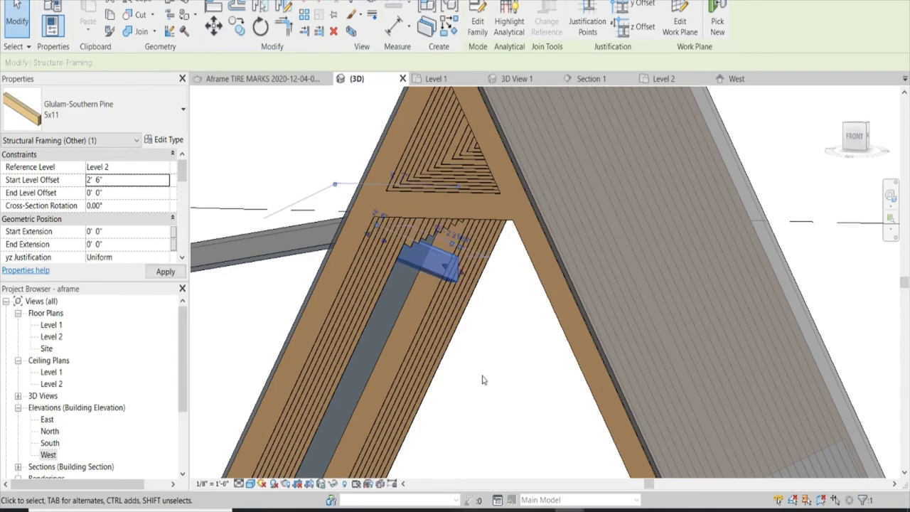
pyautogui.moveTo(471, 377)
pyautogui.keyDown('shift'); pyautogui.mouseDown(button='middle')
pyautogui.moveTo(488, 310)
pyautogui.moveTo(524, 351)
pyautogui.moveTo(578, 368)
pyautogui.moveTo(660, 413)
pyautogui.moveTo(660, 368)
pyautogui.mouseUp(button='middle'); pyautogui.keyUp('shift')
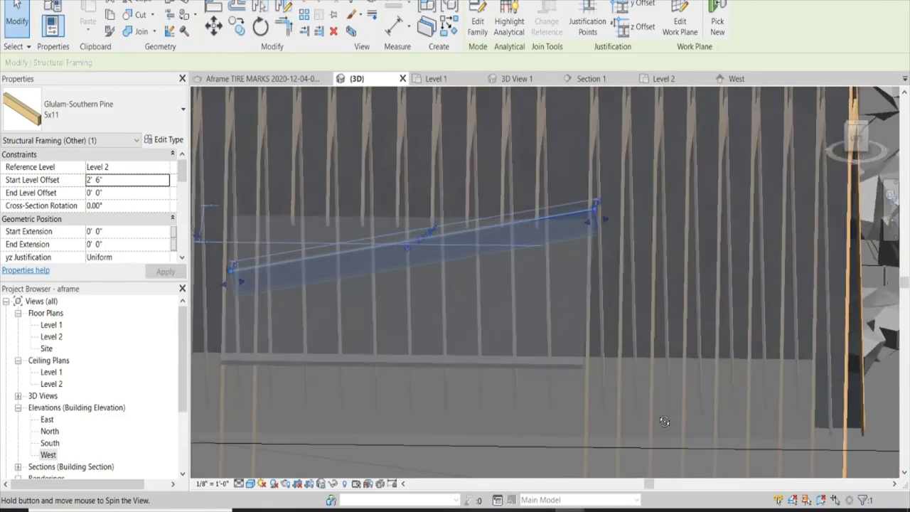
# Set the beam's Start and End Level Offset to 2' 0" and confirm it's level
pyautogui.click(99, 180)
pyautogui.write('0')
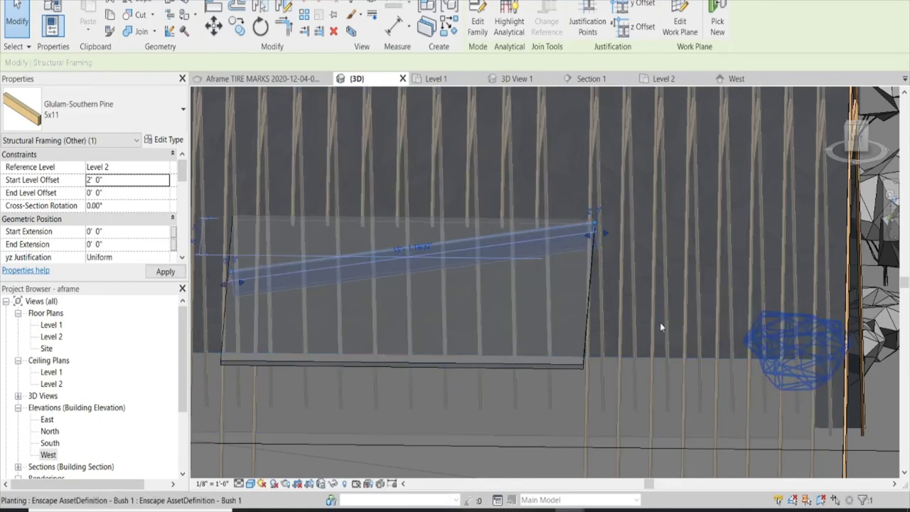
pyautogui.click(91, 193)
pyautogui.write('2')
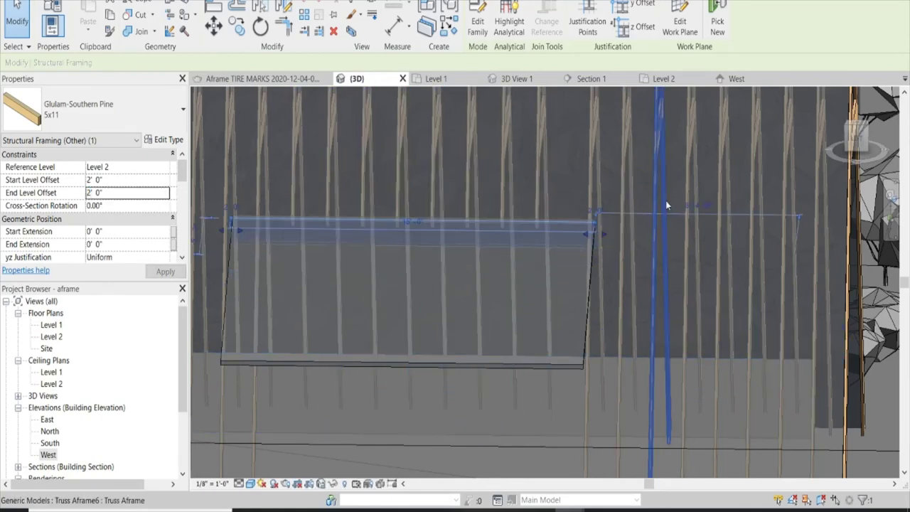
pyautogui.moveTo(534, 245)
pyautogui.keyDown('shift'); pyautogui.mouseDown(button='middle')
pyautogui.moveTo(509, 246)
pyautogui.moveTo(318, 166)
pyautogui.moveTo(391, 184)
pyautogui.moveTo(408, 213)
pyautogui.mouseUp(button='middle'); pyautogui.keyUp('shift')
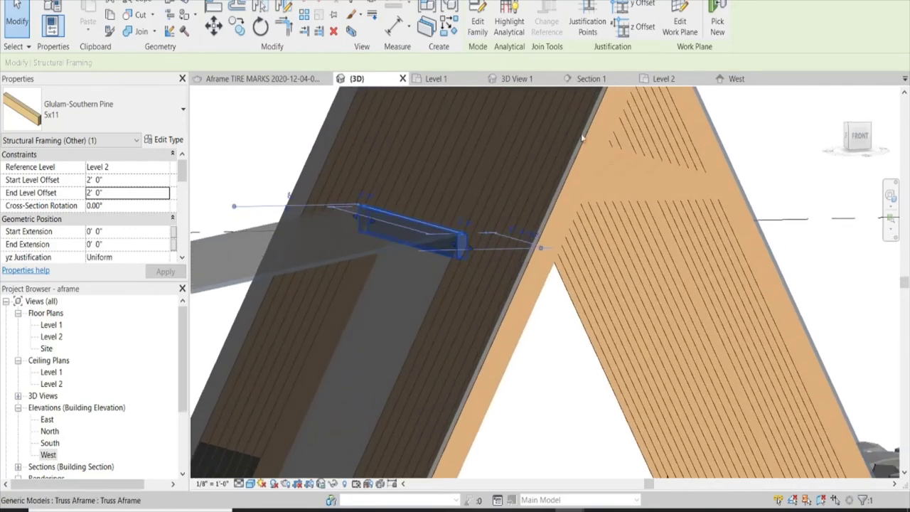
# In Section 1, sketch beam-system boundary lines around the loft rectangle
pyautogui.click(590, 79)
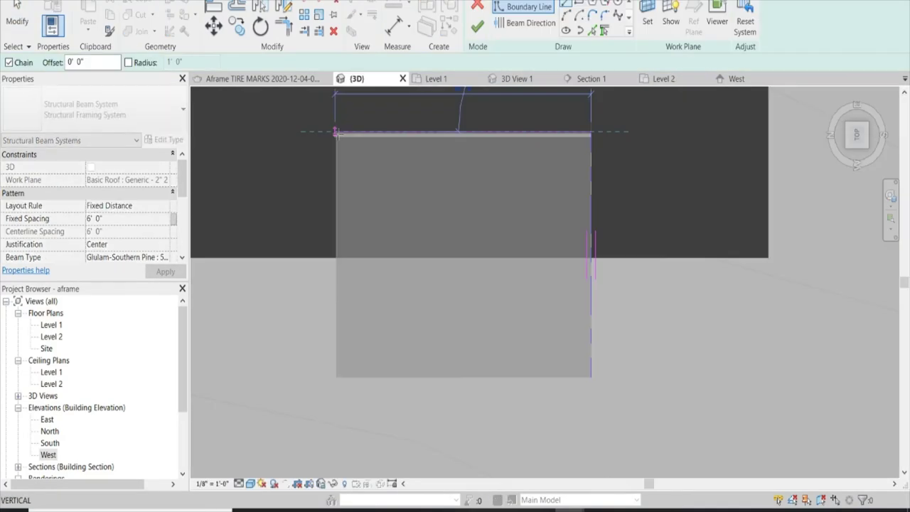
pyautogui.press('Escape')
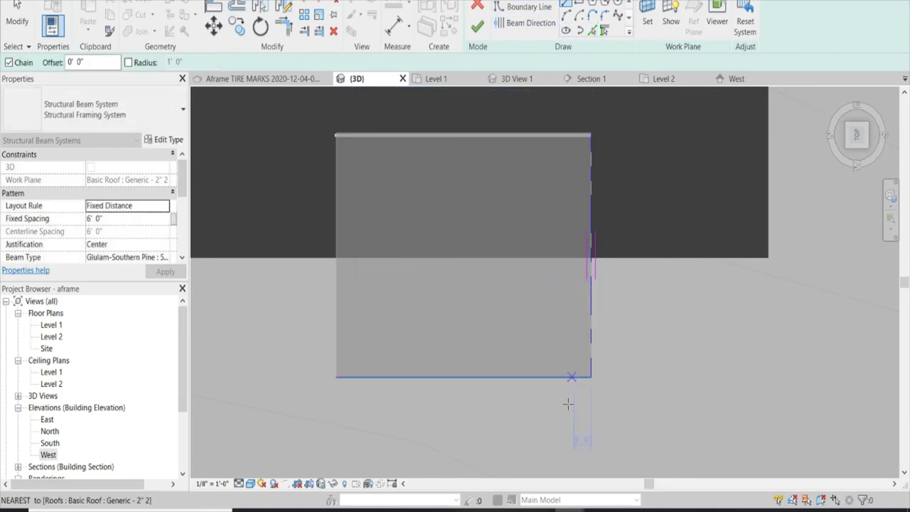
pyautogui.click(568, 377)
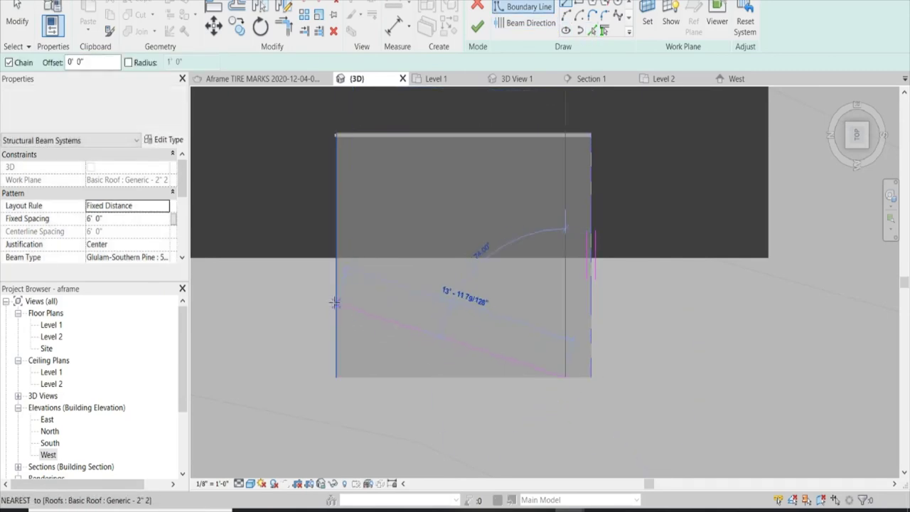
pyautogui.click(336, 376)
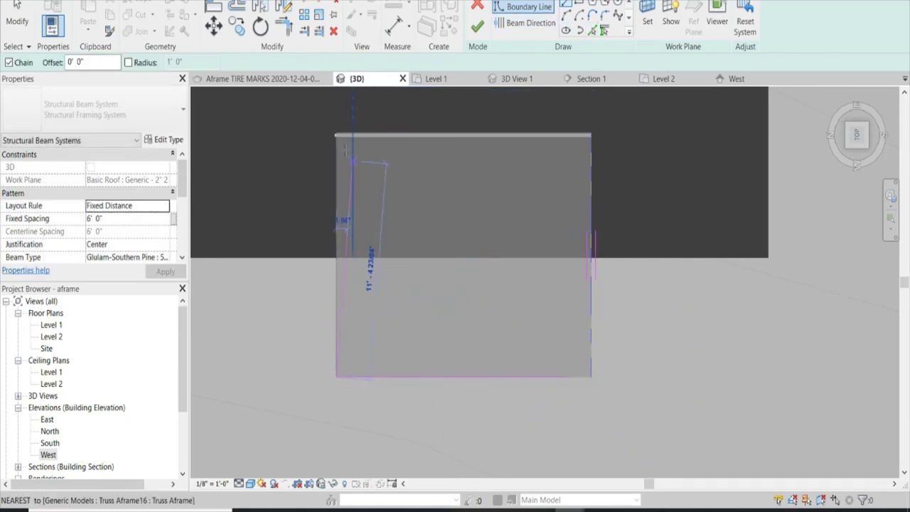
pyautogui.click(336, 132)
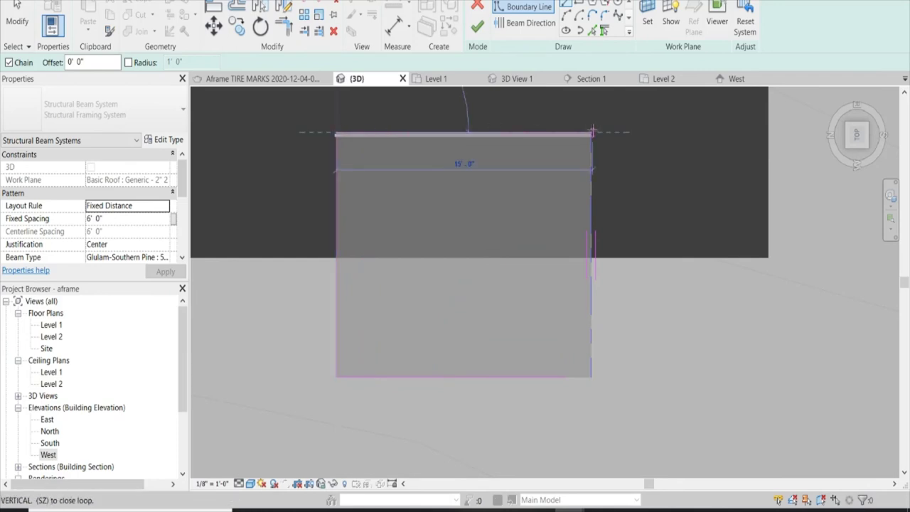
pyautogui.click(589, 132)
pyautogui.press('Escape')
# Close the open boundary corners and finish the sketch to create the 6' 0" joists
pyautogui.click(477, 27)
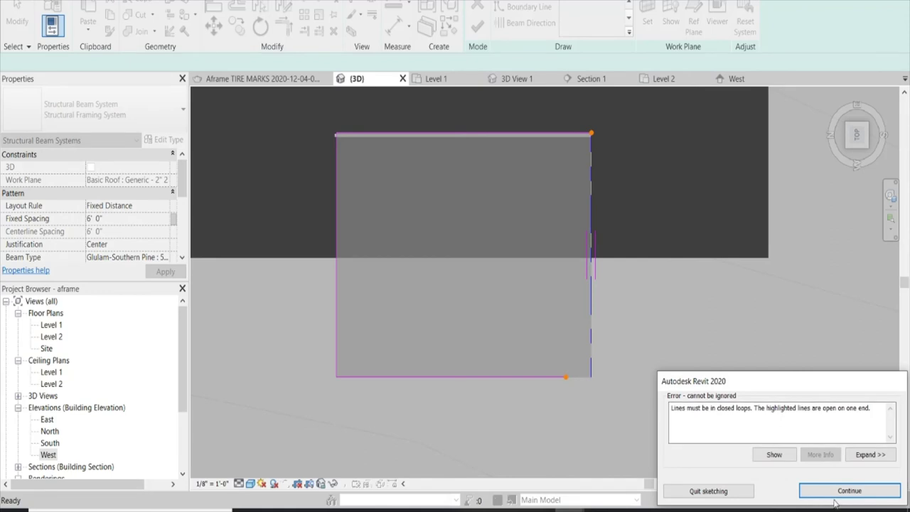
pyautogui.click(837, 495)
pyautogui.click(540, 377)
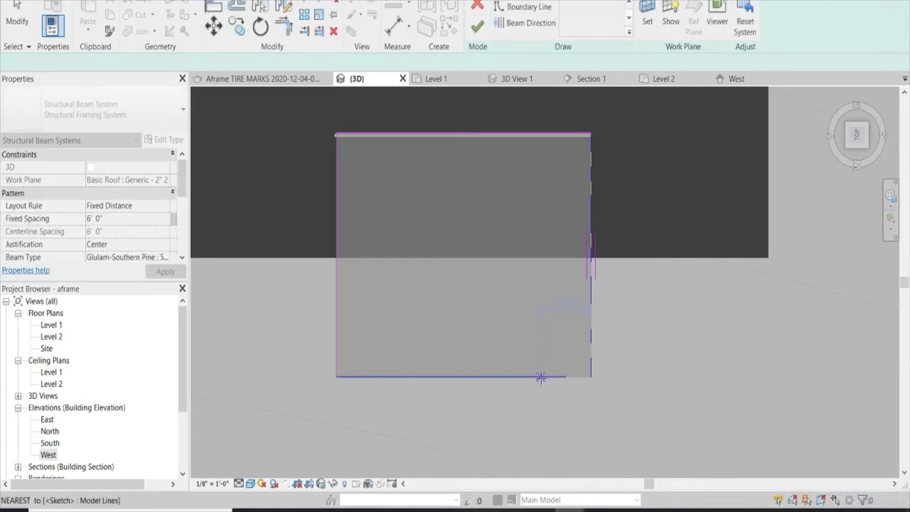
pyautogui.moveTo(584, 375); pyautogui.dragTo(591, 377)
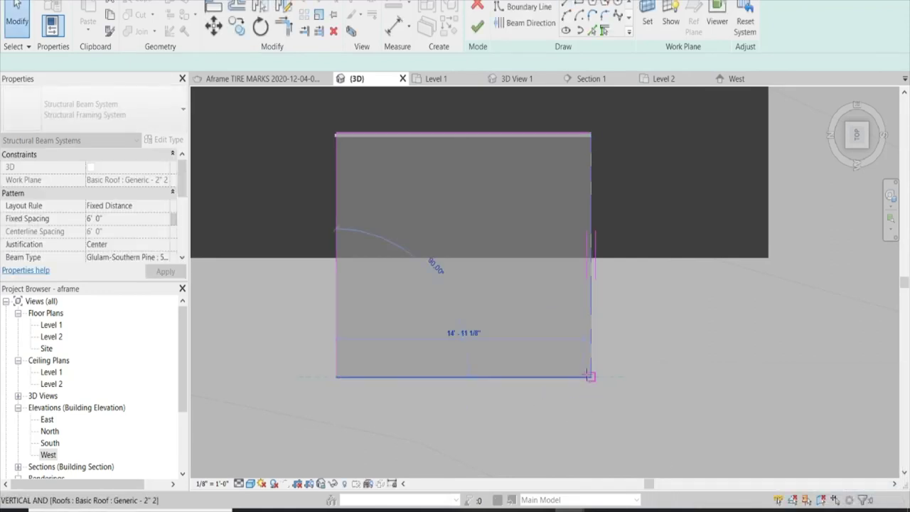
pyautogui.click(478, 27)
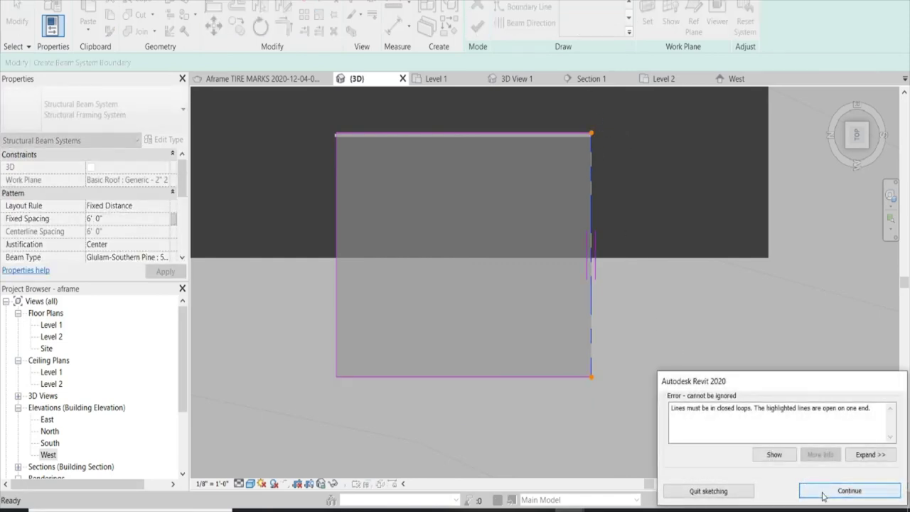
pyautogui.click(822, 490)
pyautogui.click(588, 332)
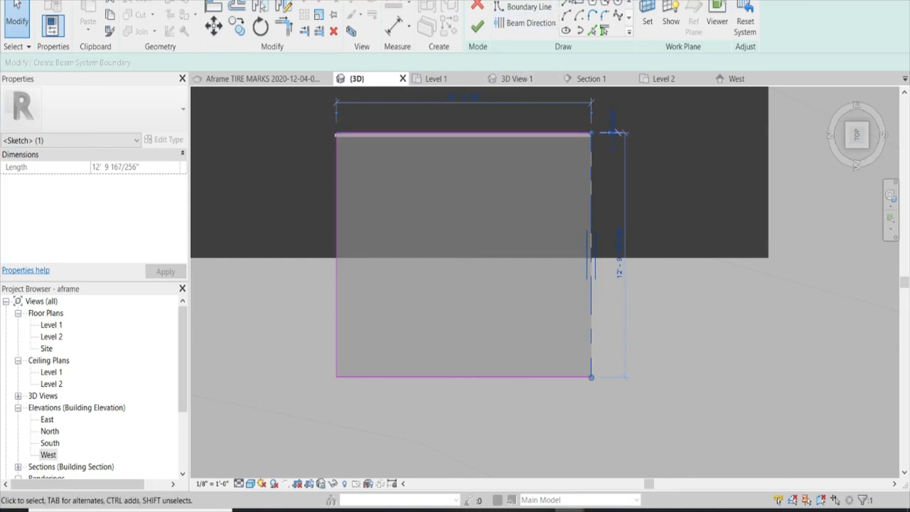
pyautogui.click(567, 4)
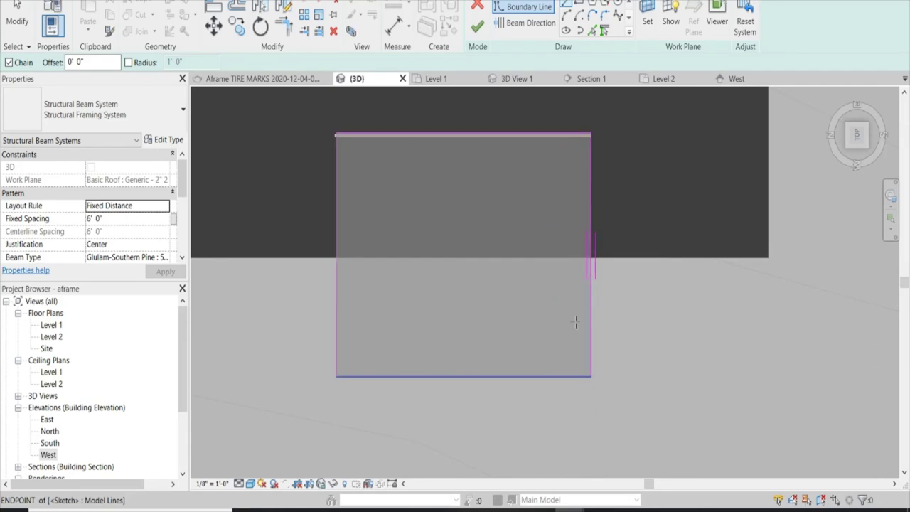
pyautogui.click(476, 27)
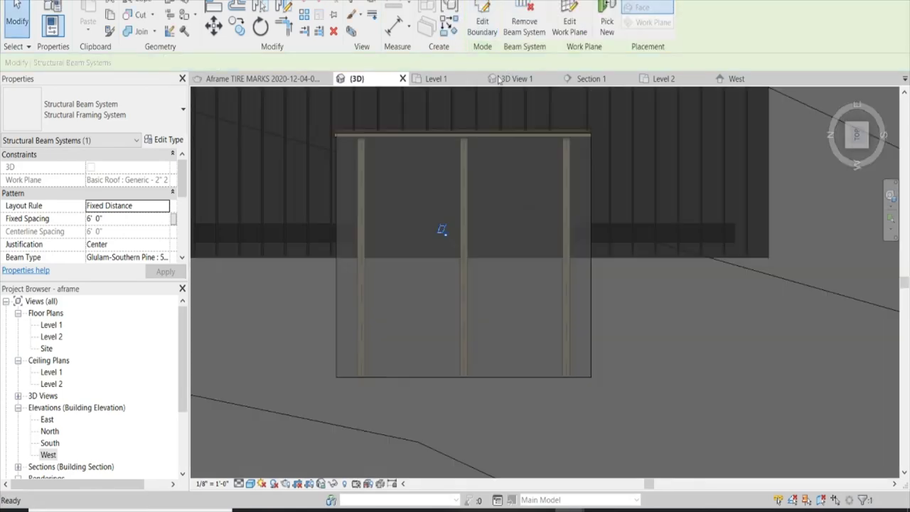
pyautogui.moveTo(531, 280)
pyautogui.keyDown('shift'); pyautogui.mouseDown(button='middle')
pyautogui.moveTo(507, 192)
pyautogui.moveTo(411, 349)
pyautogui.moveTo(508, 297)
pyautogui.mouseUp(button='middle'); pyautogui.keyUp('shift')
pyautogui.scroll(-2, 458, 324)
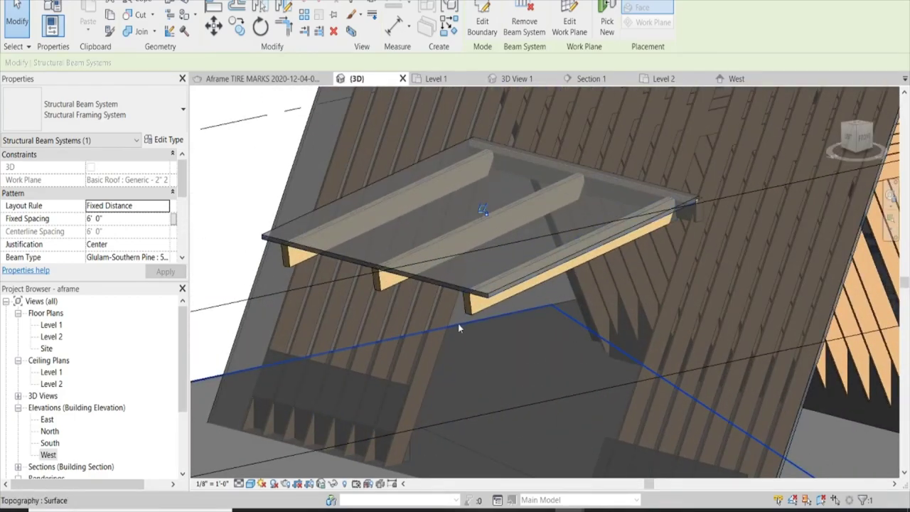
pyautogui.scroll(-3, 458, 324)
pyautogui.scroll(-2, 440, 333)
pyautogui.moveTo(440, 333)
pyautogui.keyDown('shift'); pyautogui.mouseDown(button='middle')
pyautogui.moveTo(452, 335)
pyautogui.moveTo(475, 382)
pyautogui.moveTo(468, 344)
pyautogui.moveTo(498, 345)
pyautogui.mouseUp(button='middle'); pyautogui.keyUp('shift')
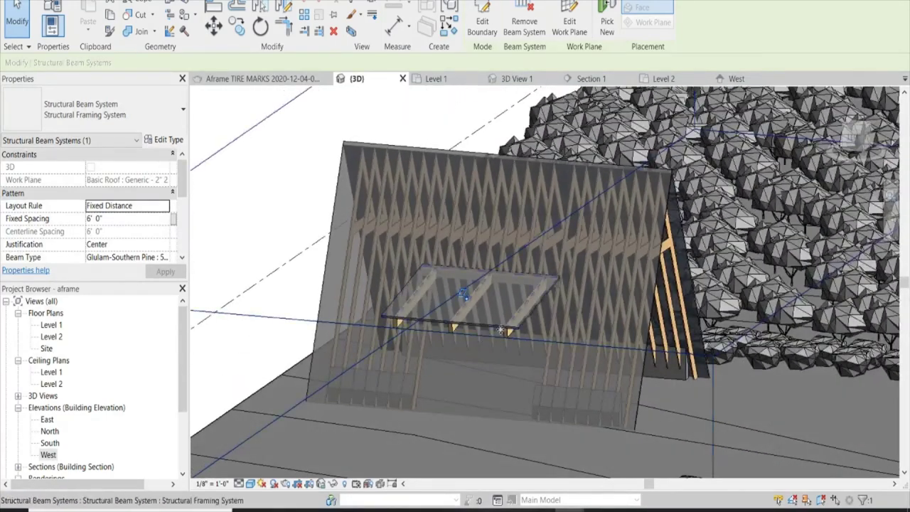
pyautogui.scroll(3, 500, 345)
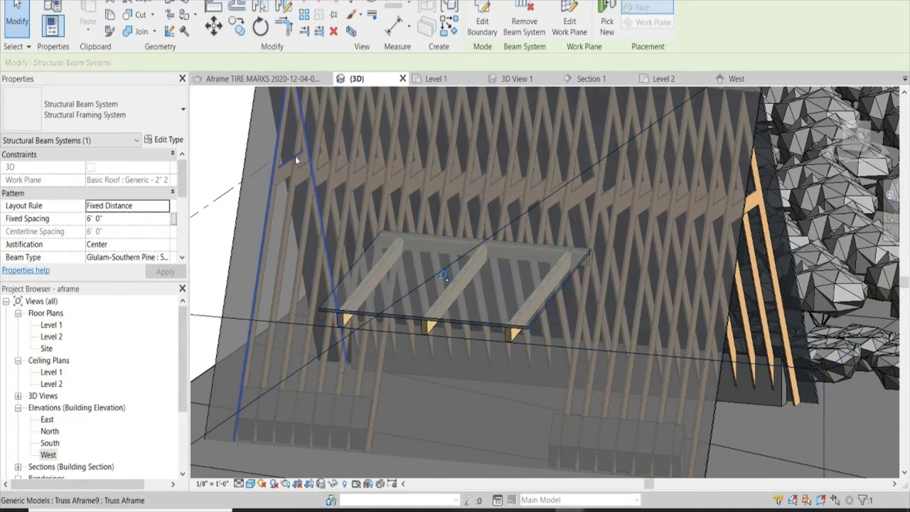
pyautogui.press('Escape')
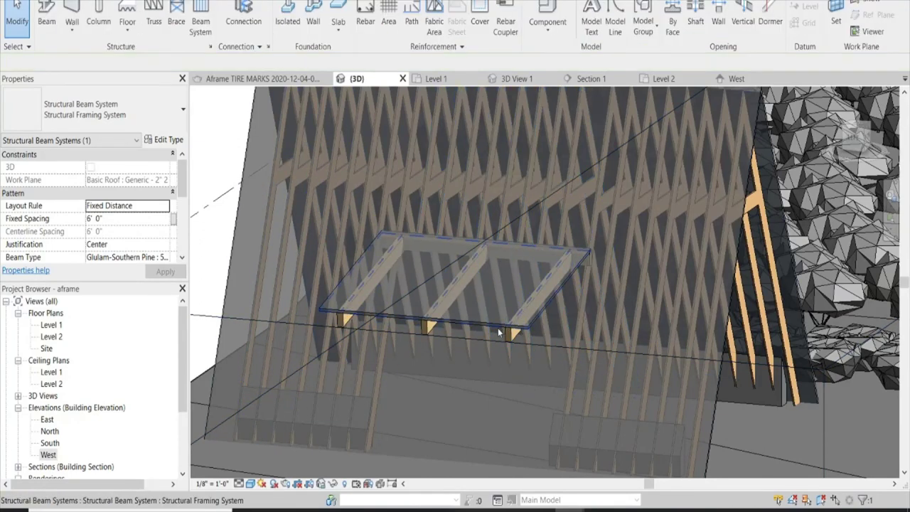
# Change the loft beam system's fixed spacing to 2' 0", accept the warning, and orbit to check
pyautogui.click(497, 327)
pyautogui.write('2')
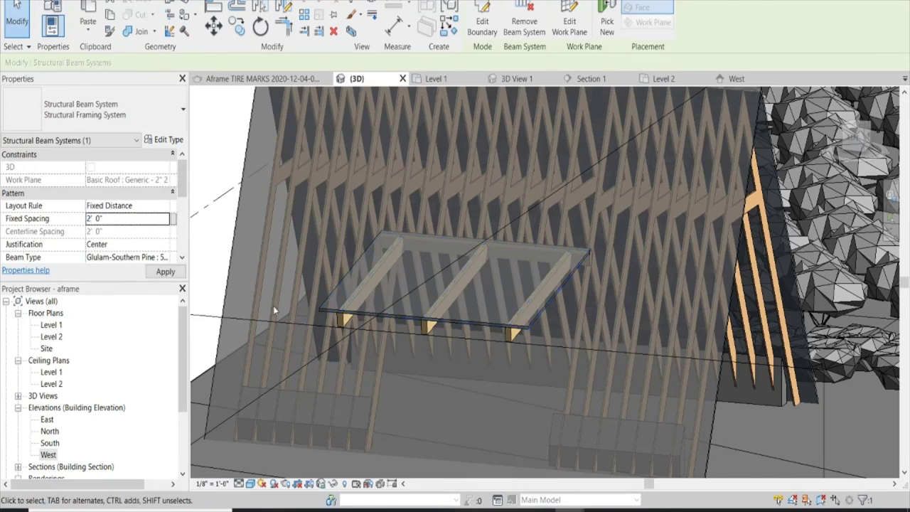
pyautogui.press('Return')
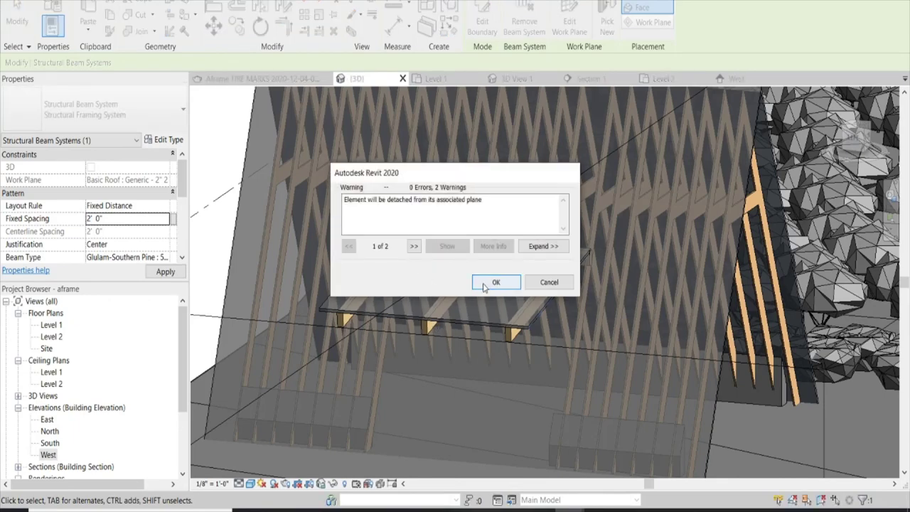
pyautogui.click(484, 283)
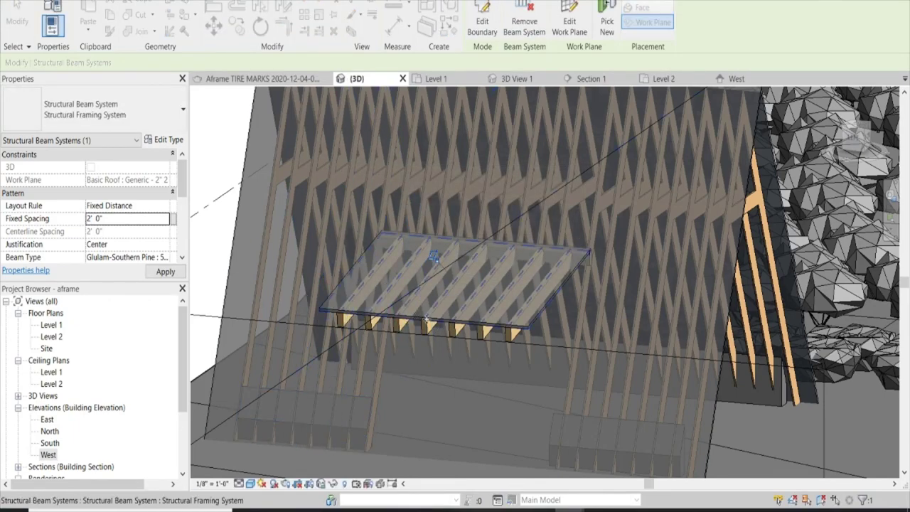
pyautogui.scroll(-5, 427, 320)
pyautogui.scroll(5, 413, 363)
pyautogui.moveTo(537, 371)
pyautogui.keyDown('shift'); pyautogui.mouseDown(button='middle')
pyautogui.moveTo(567, 395)
pyautogui.moveTo(647, 352)
pyautogui.mouseUp(button='middle'); pyautogui.keyUp('shift')
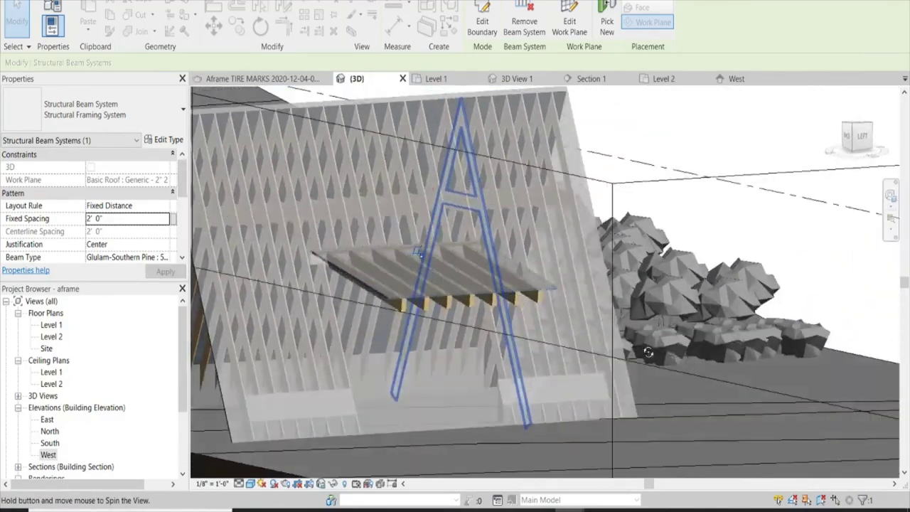
pyautogui.keyDown('shift'); pyautogui.moveTo(648, 353); pyautogui.dragTo(350, 329, button='middle'); pyautogui.keyUp('shift')
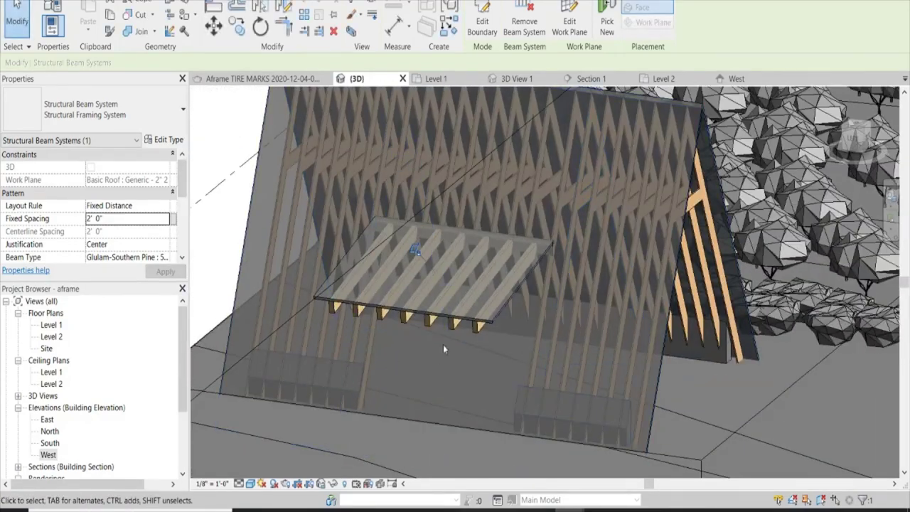